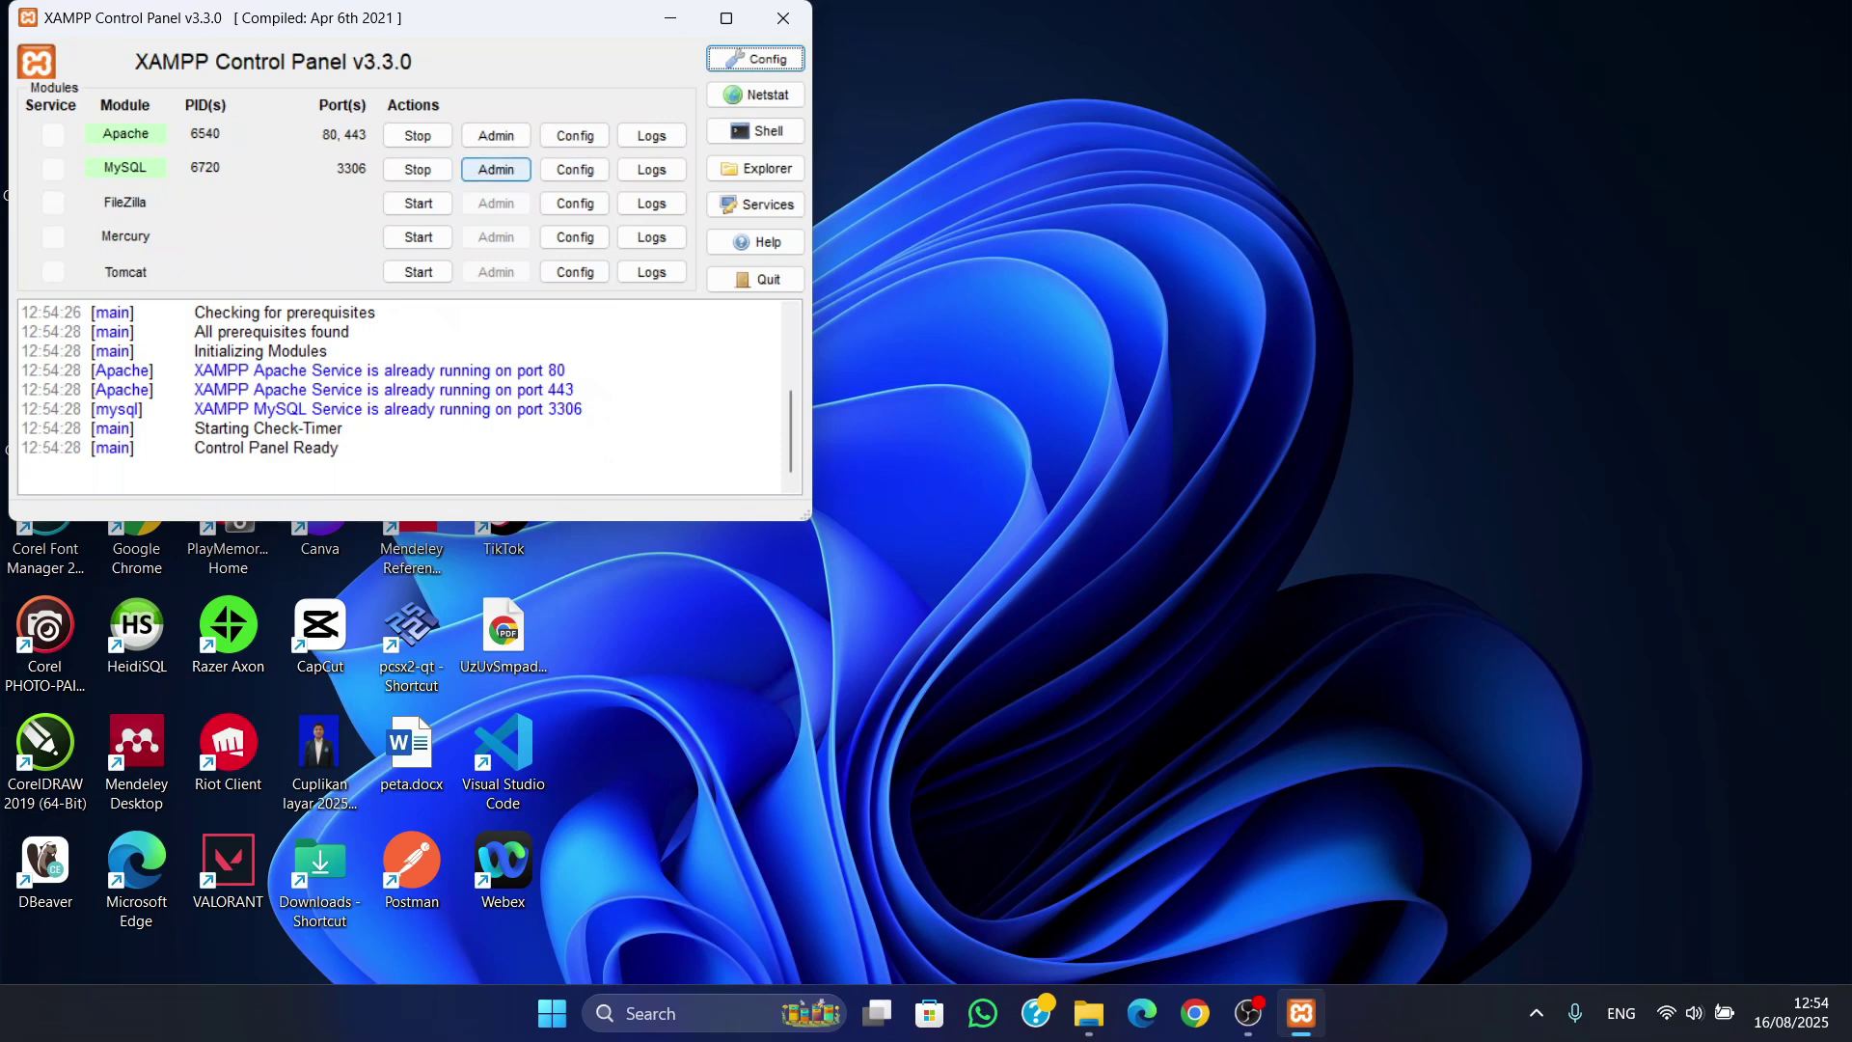
- Open phpMyAdmin in the browser from the MySQL Admin button in XAMPP
left_click(496, 169)
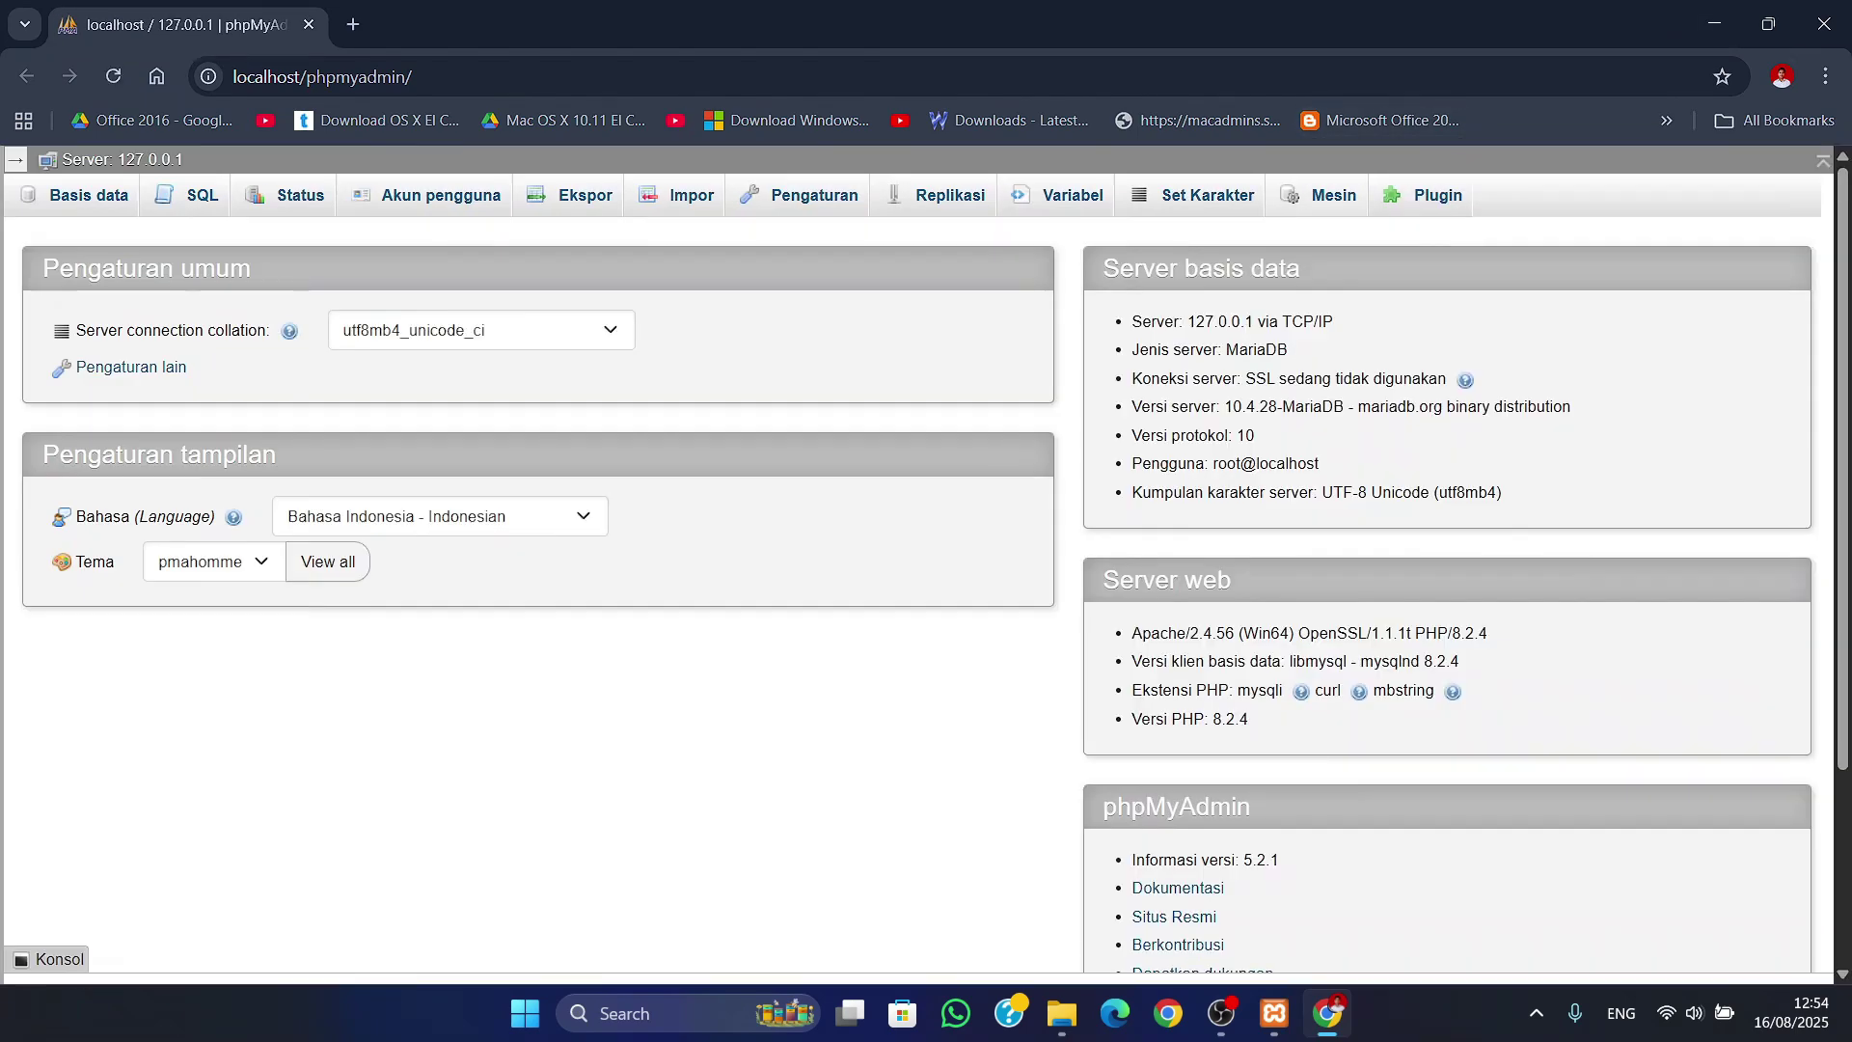
- Browse the 14 databases listed in phpMyAdmin, then minimize Chrome and the XAMPP Control Panel
left_click(89, 195)
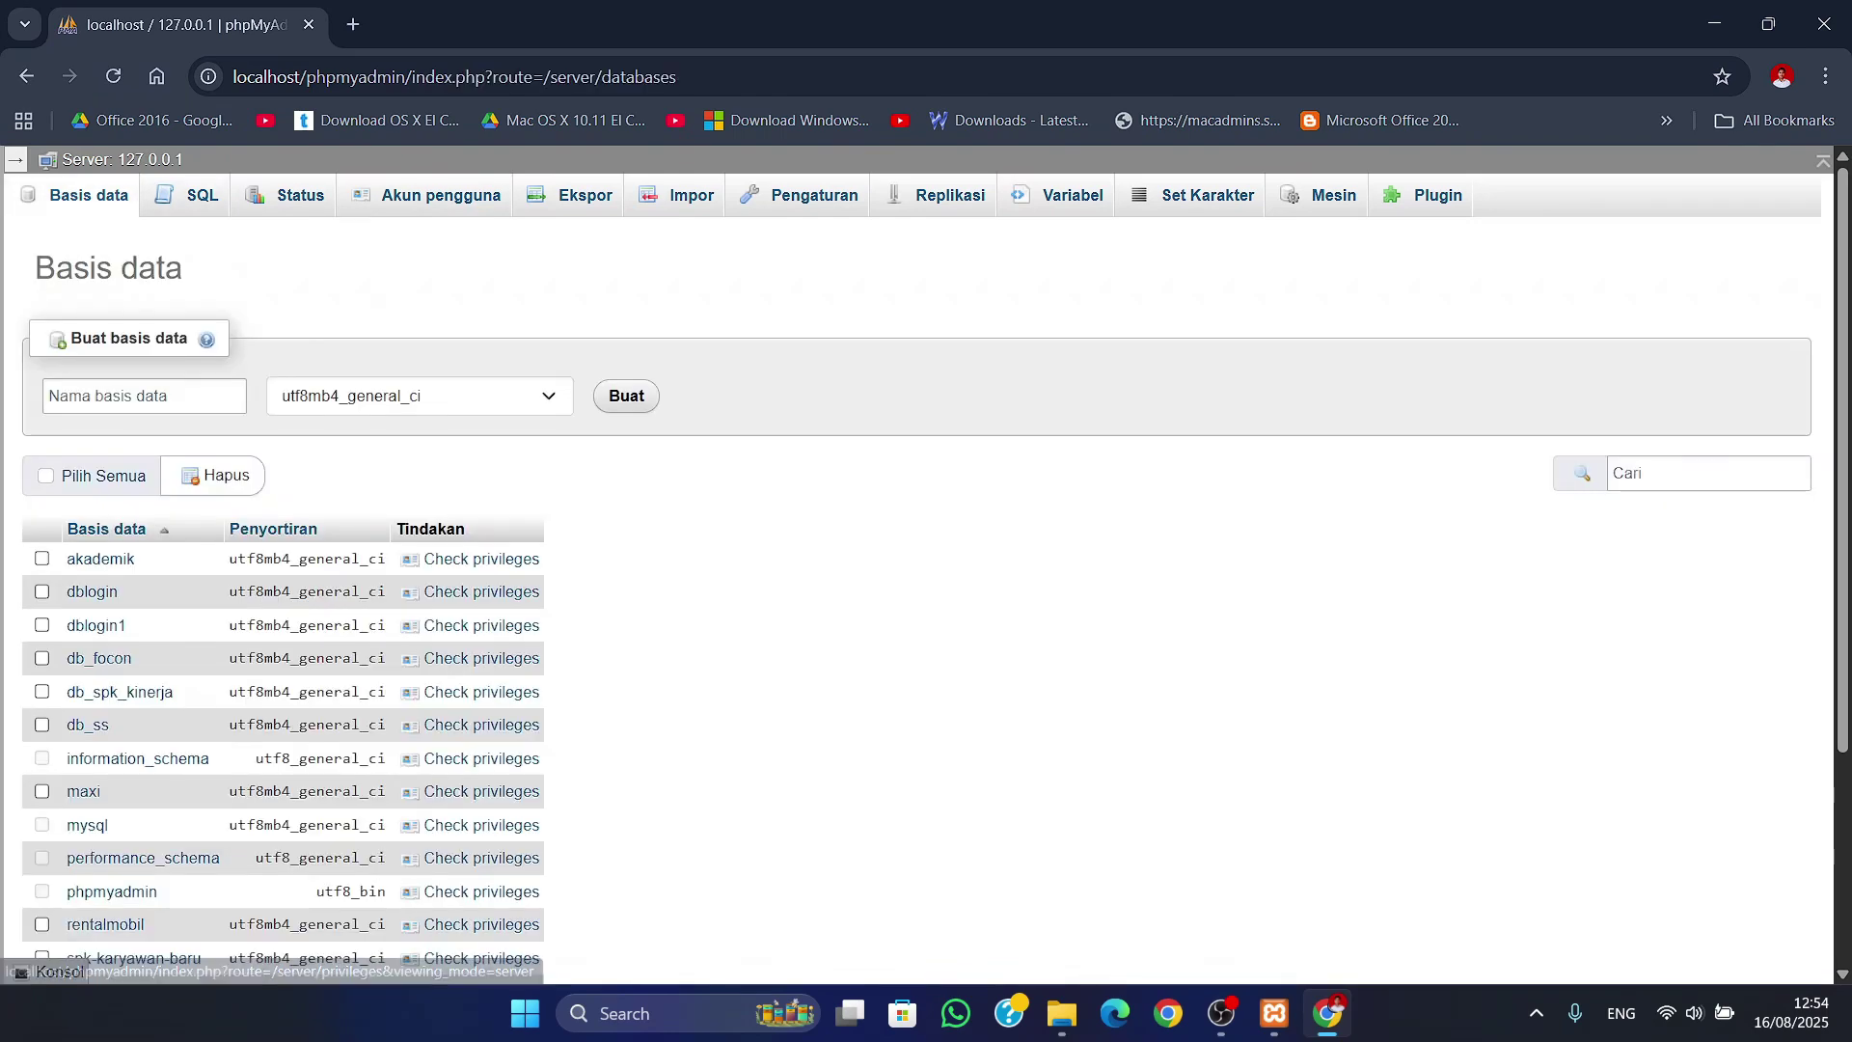
scroll(926, 579, "down", 2)
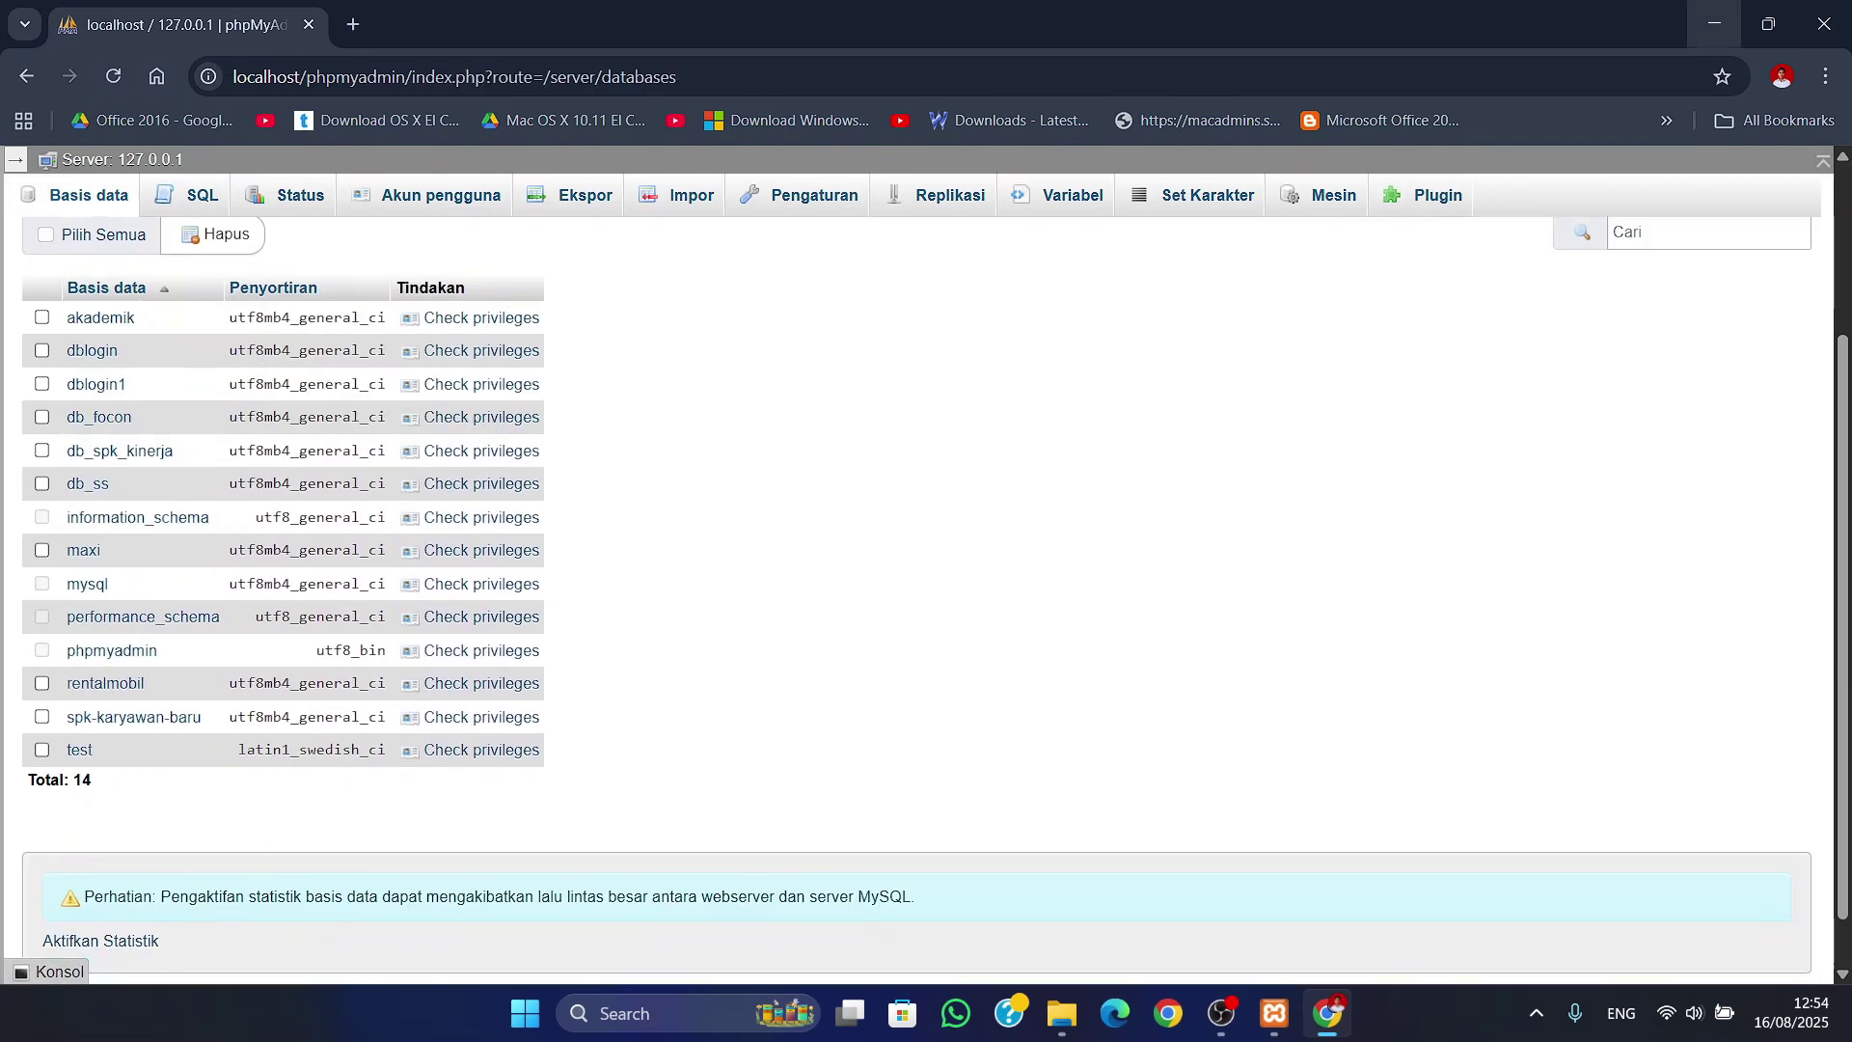
left_click(1714, 24)
left_click(671, 18)
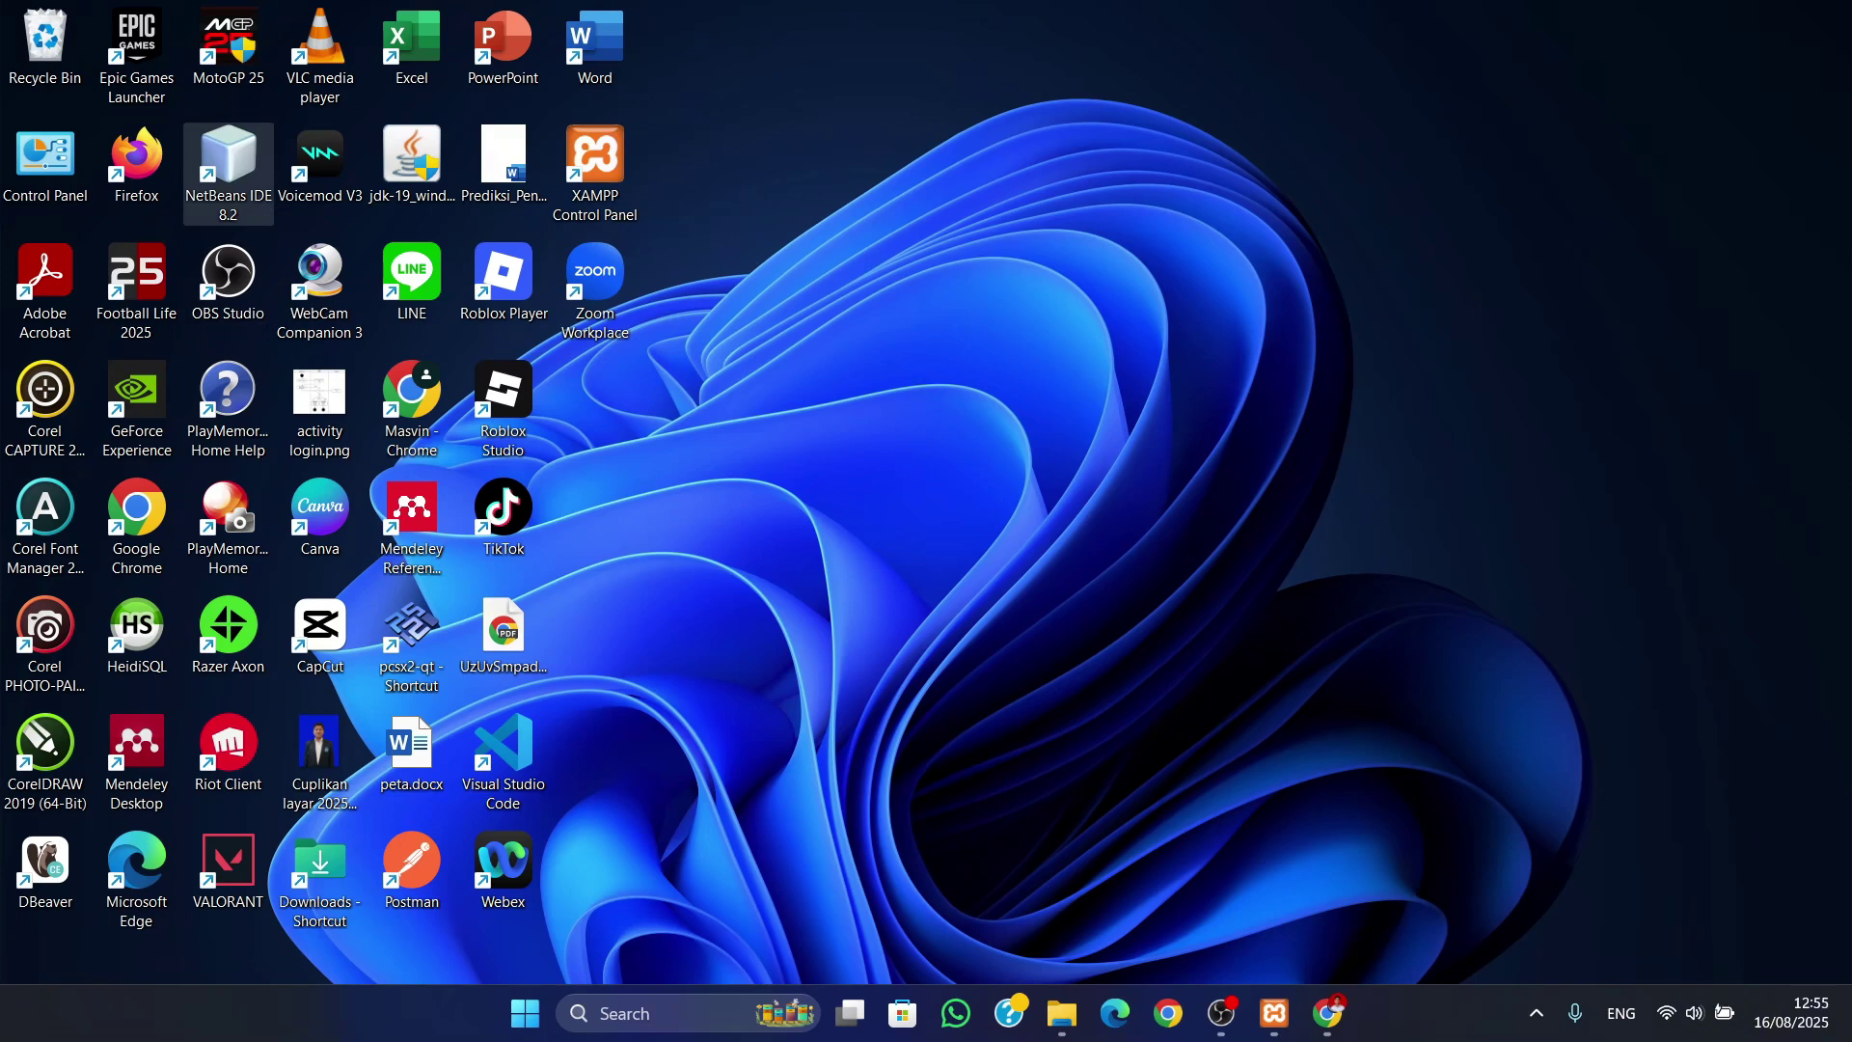
- Launch NetBeans IDE 8.2 and run the SPK-SAW project to bring up the login window
double_click(228, 159)
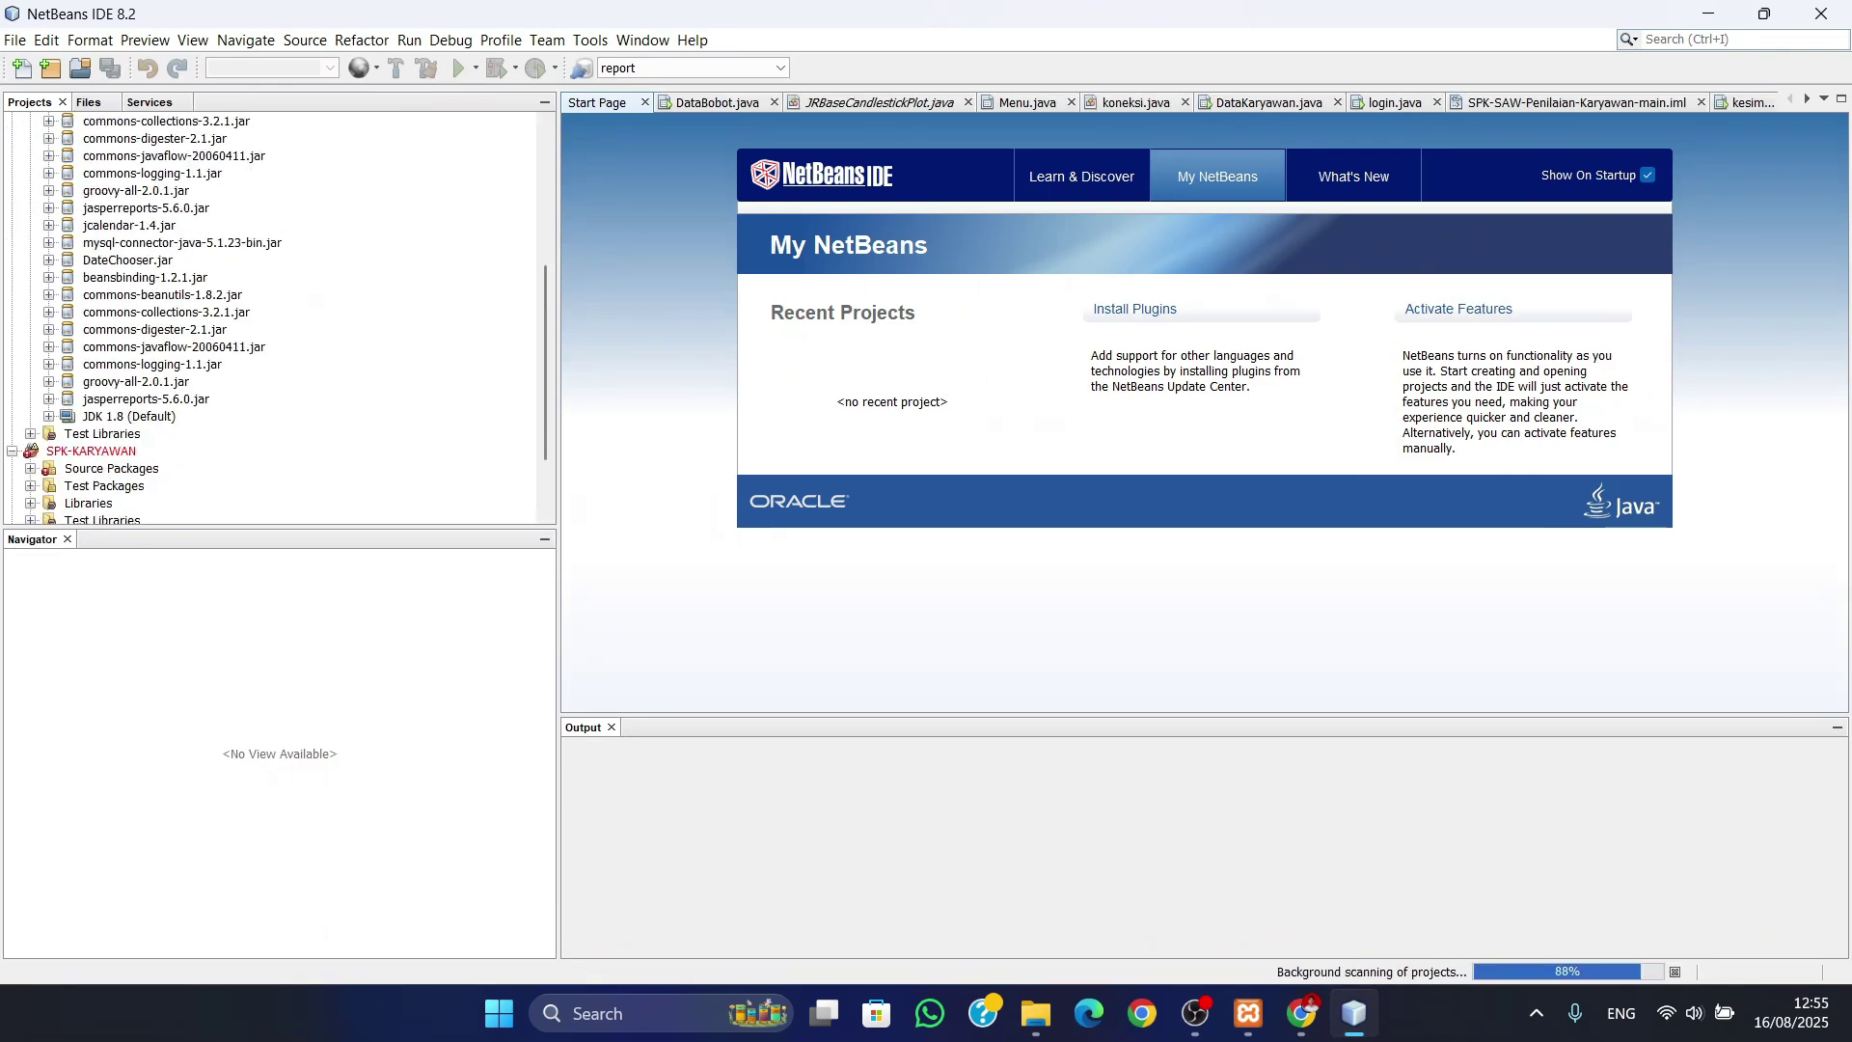
right_click(29, 446)
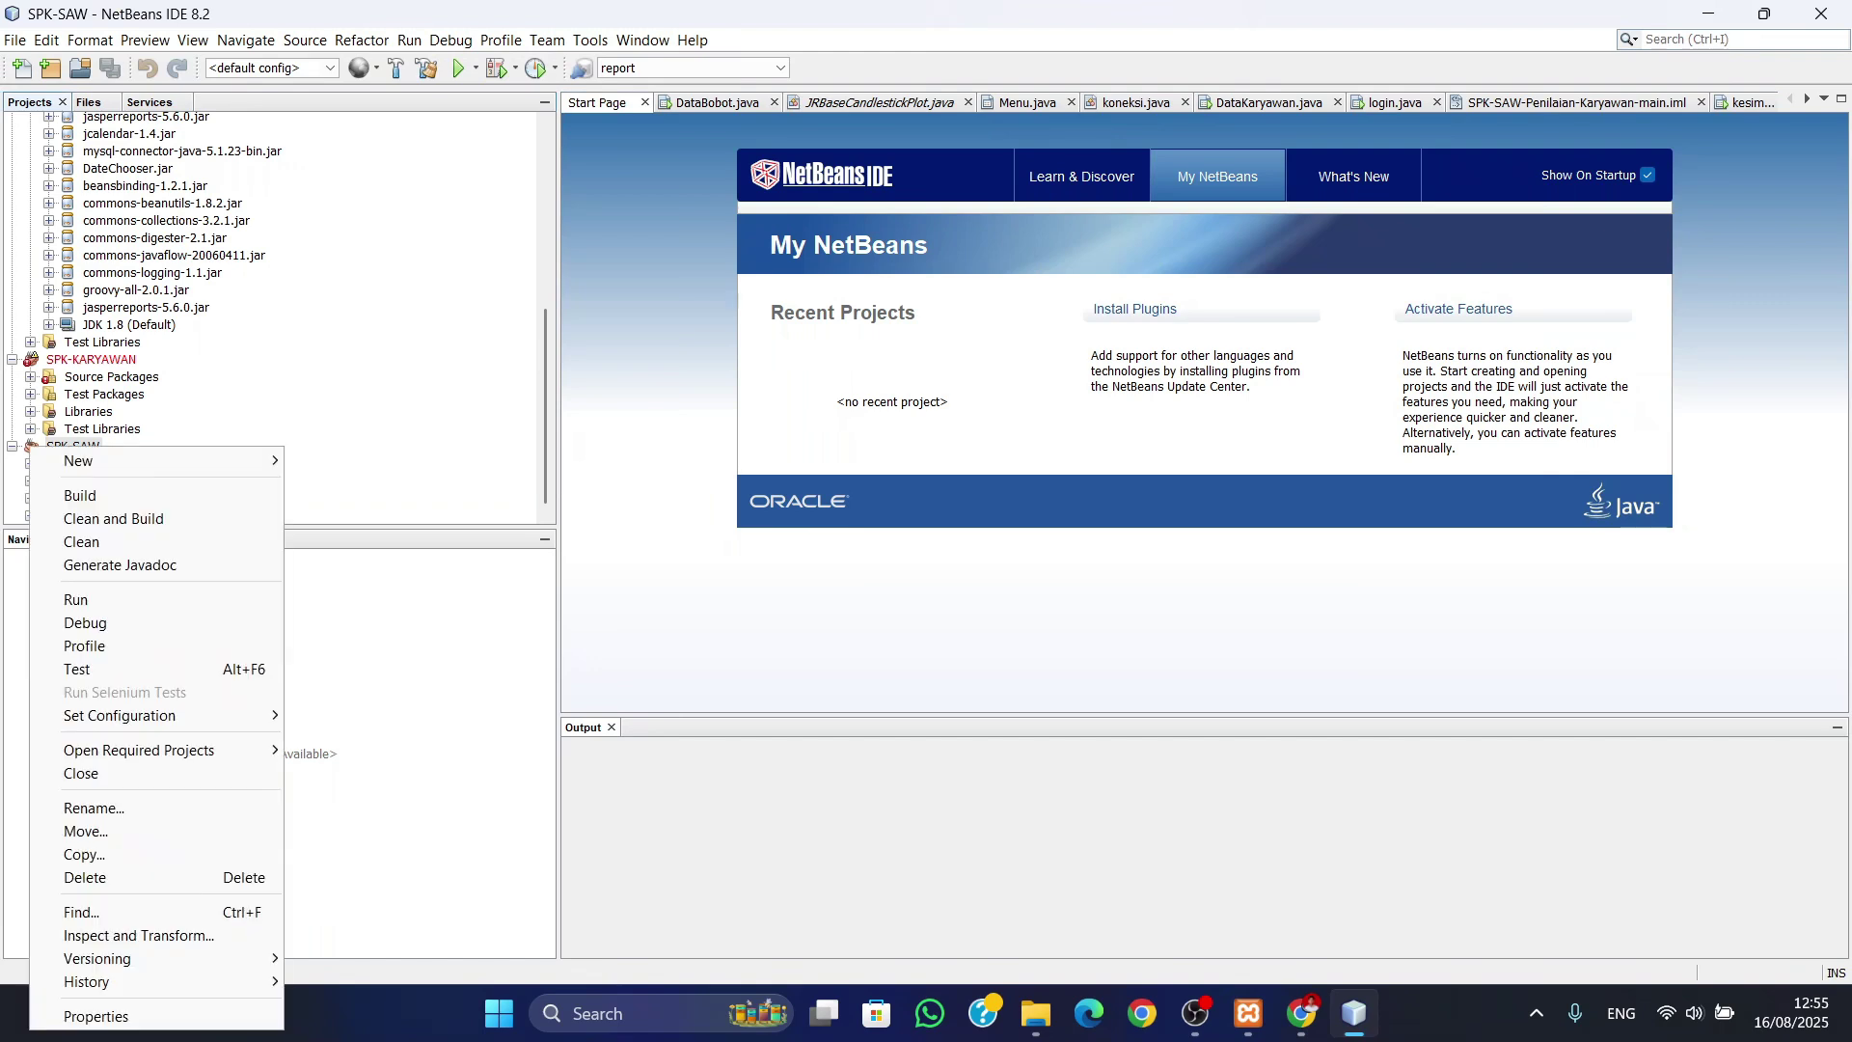
left_click(75, 599)
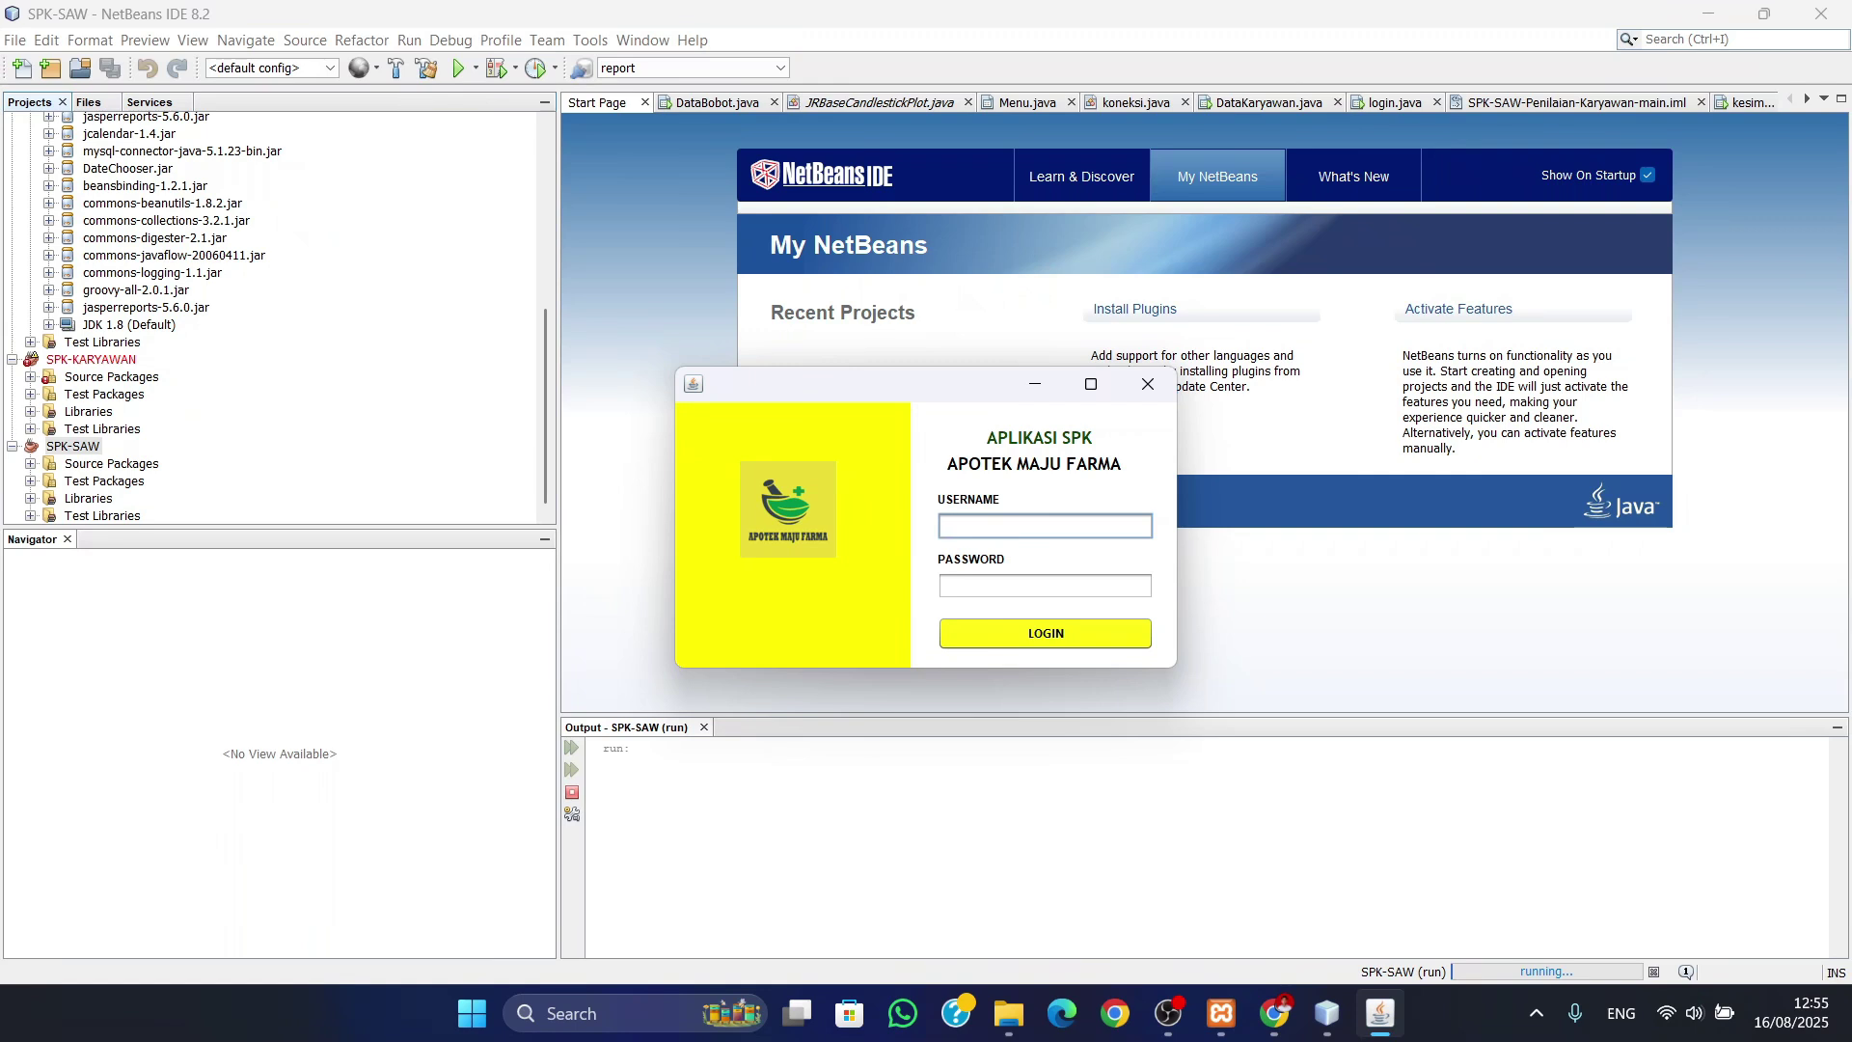
- Log in as admin with the account password and go to the Data Bobot weights page
type("admin")
key("Tab")
type("********")
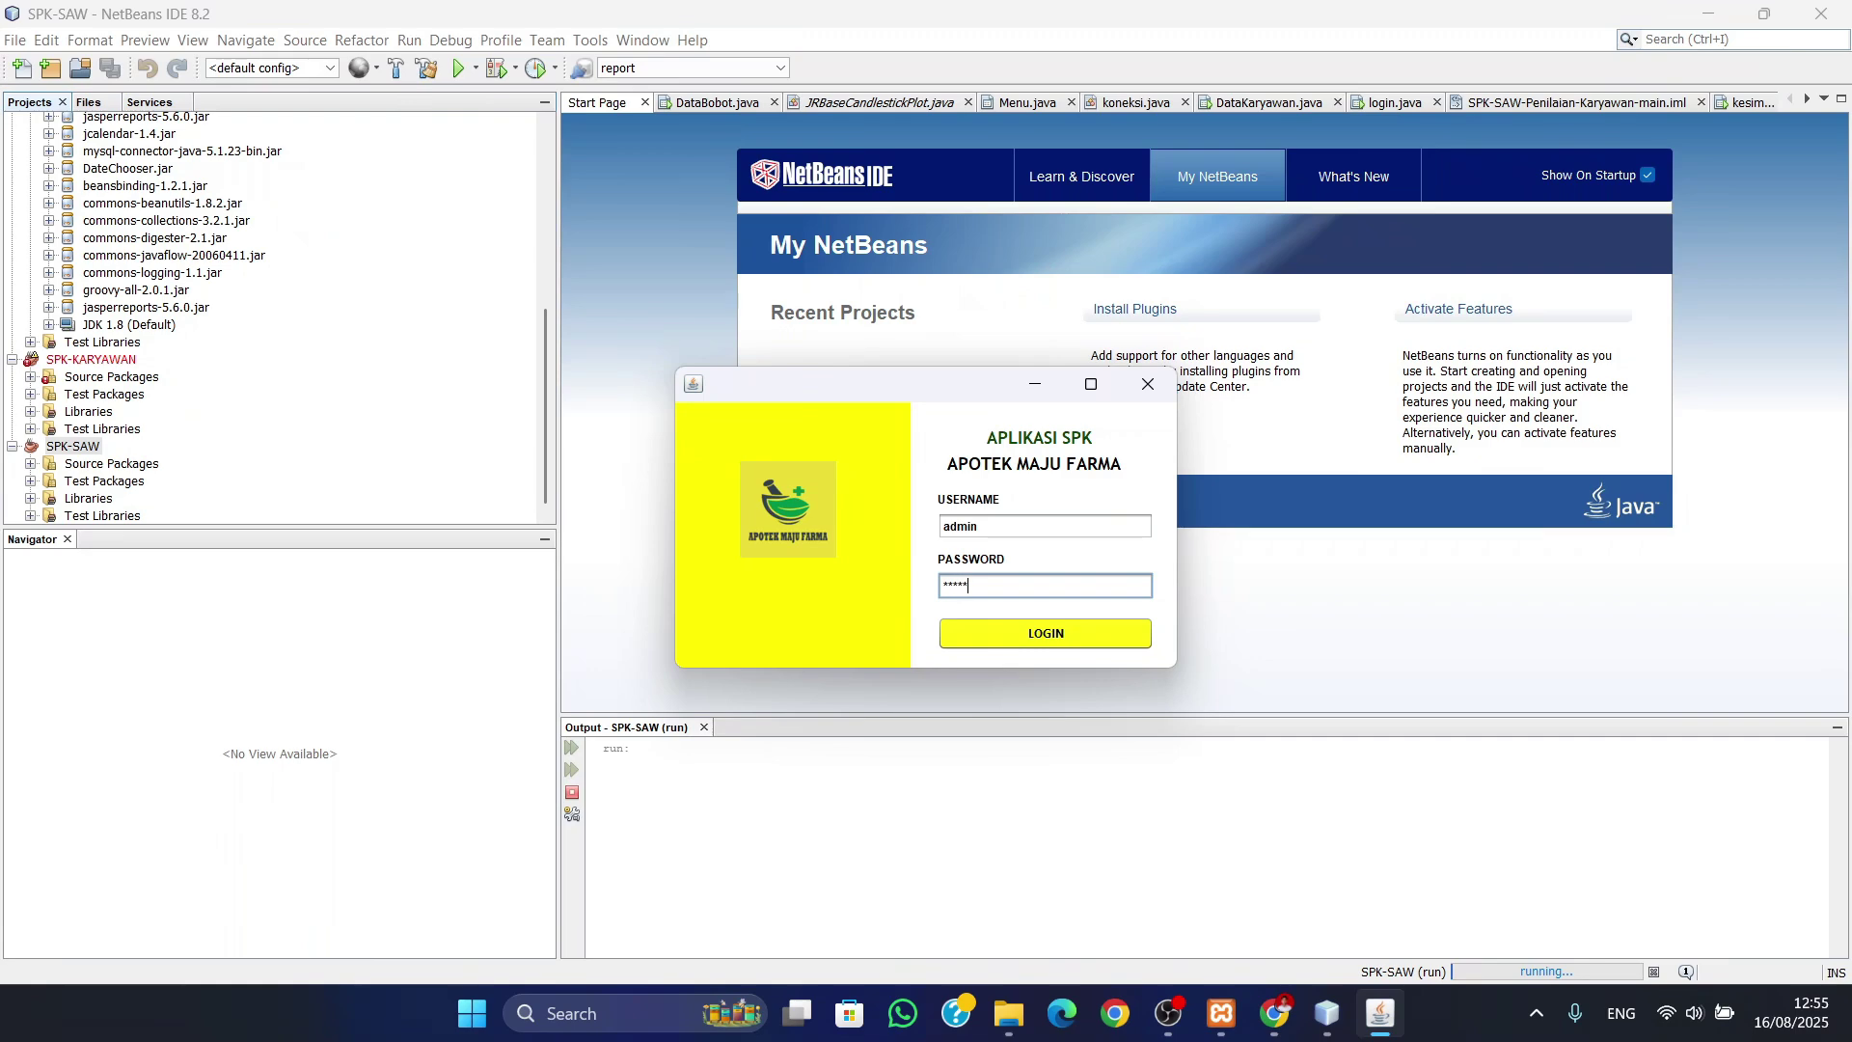
key("Return")
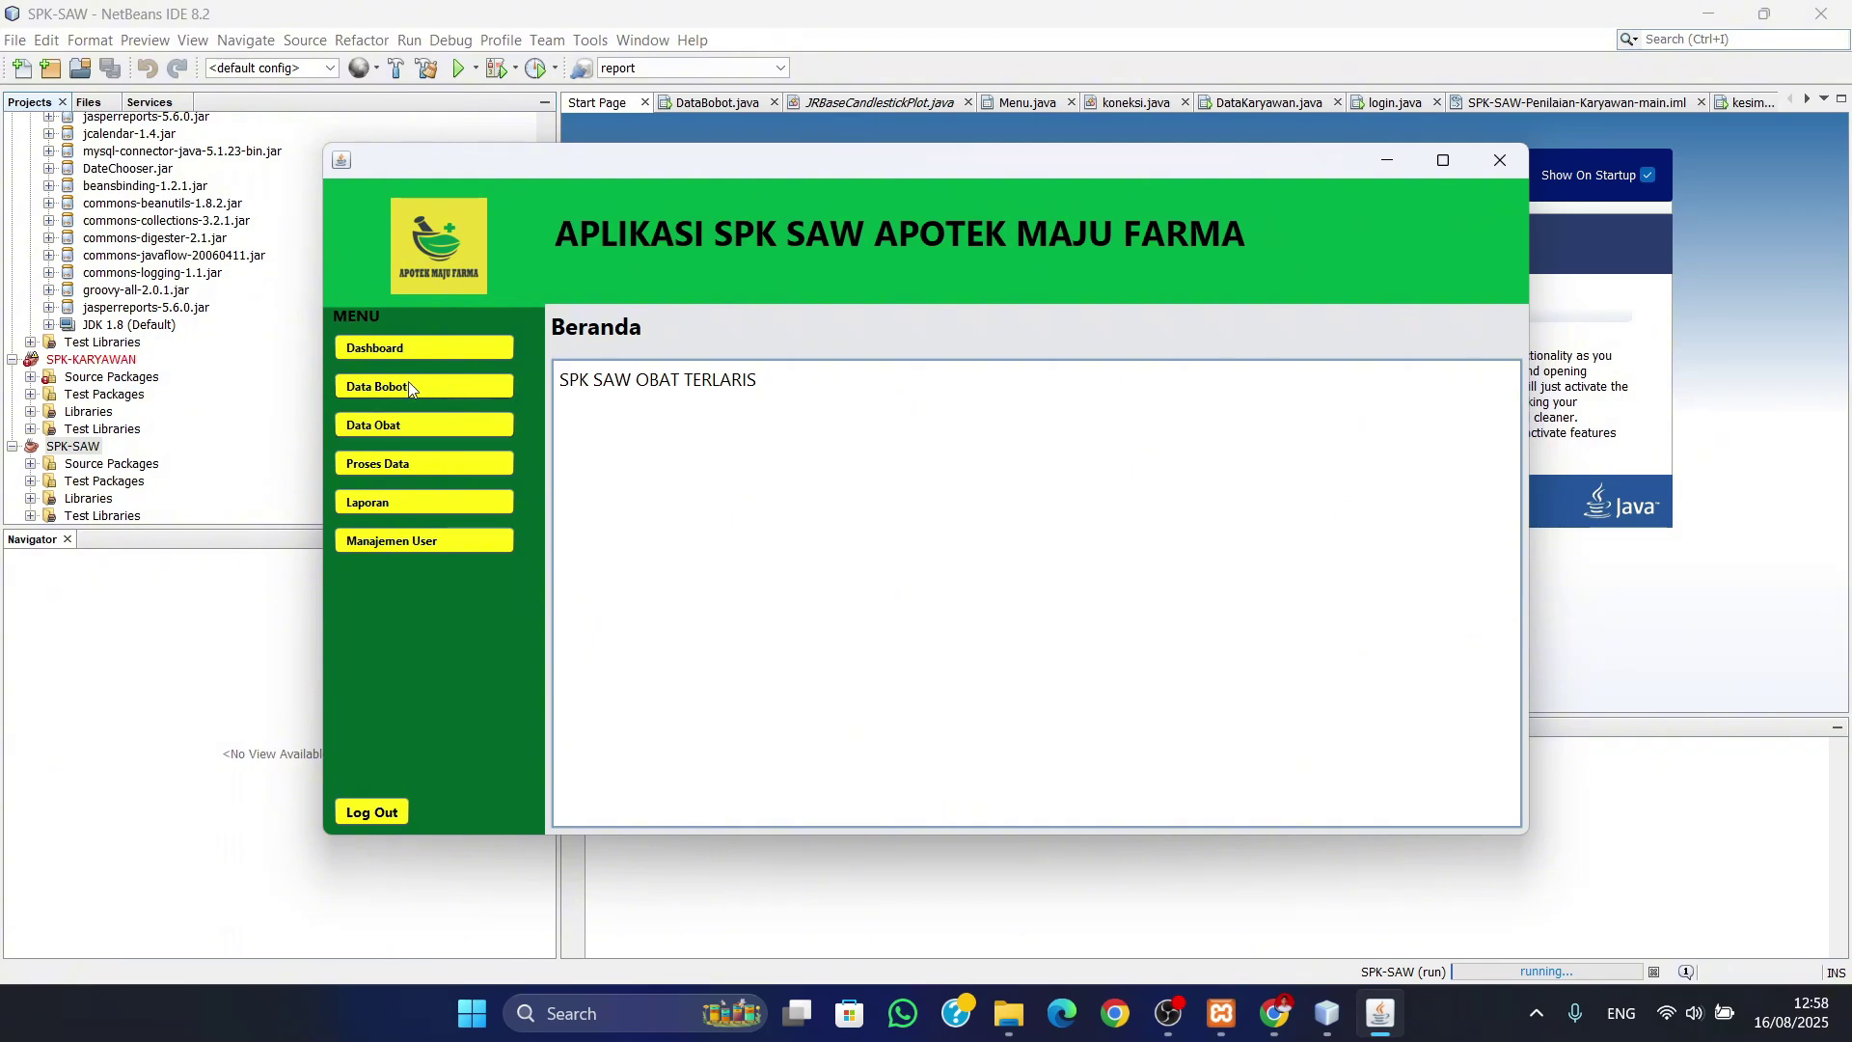
left_click(378, 390)
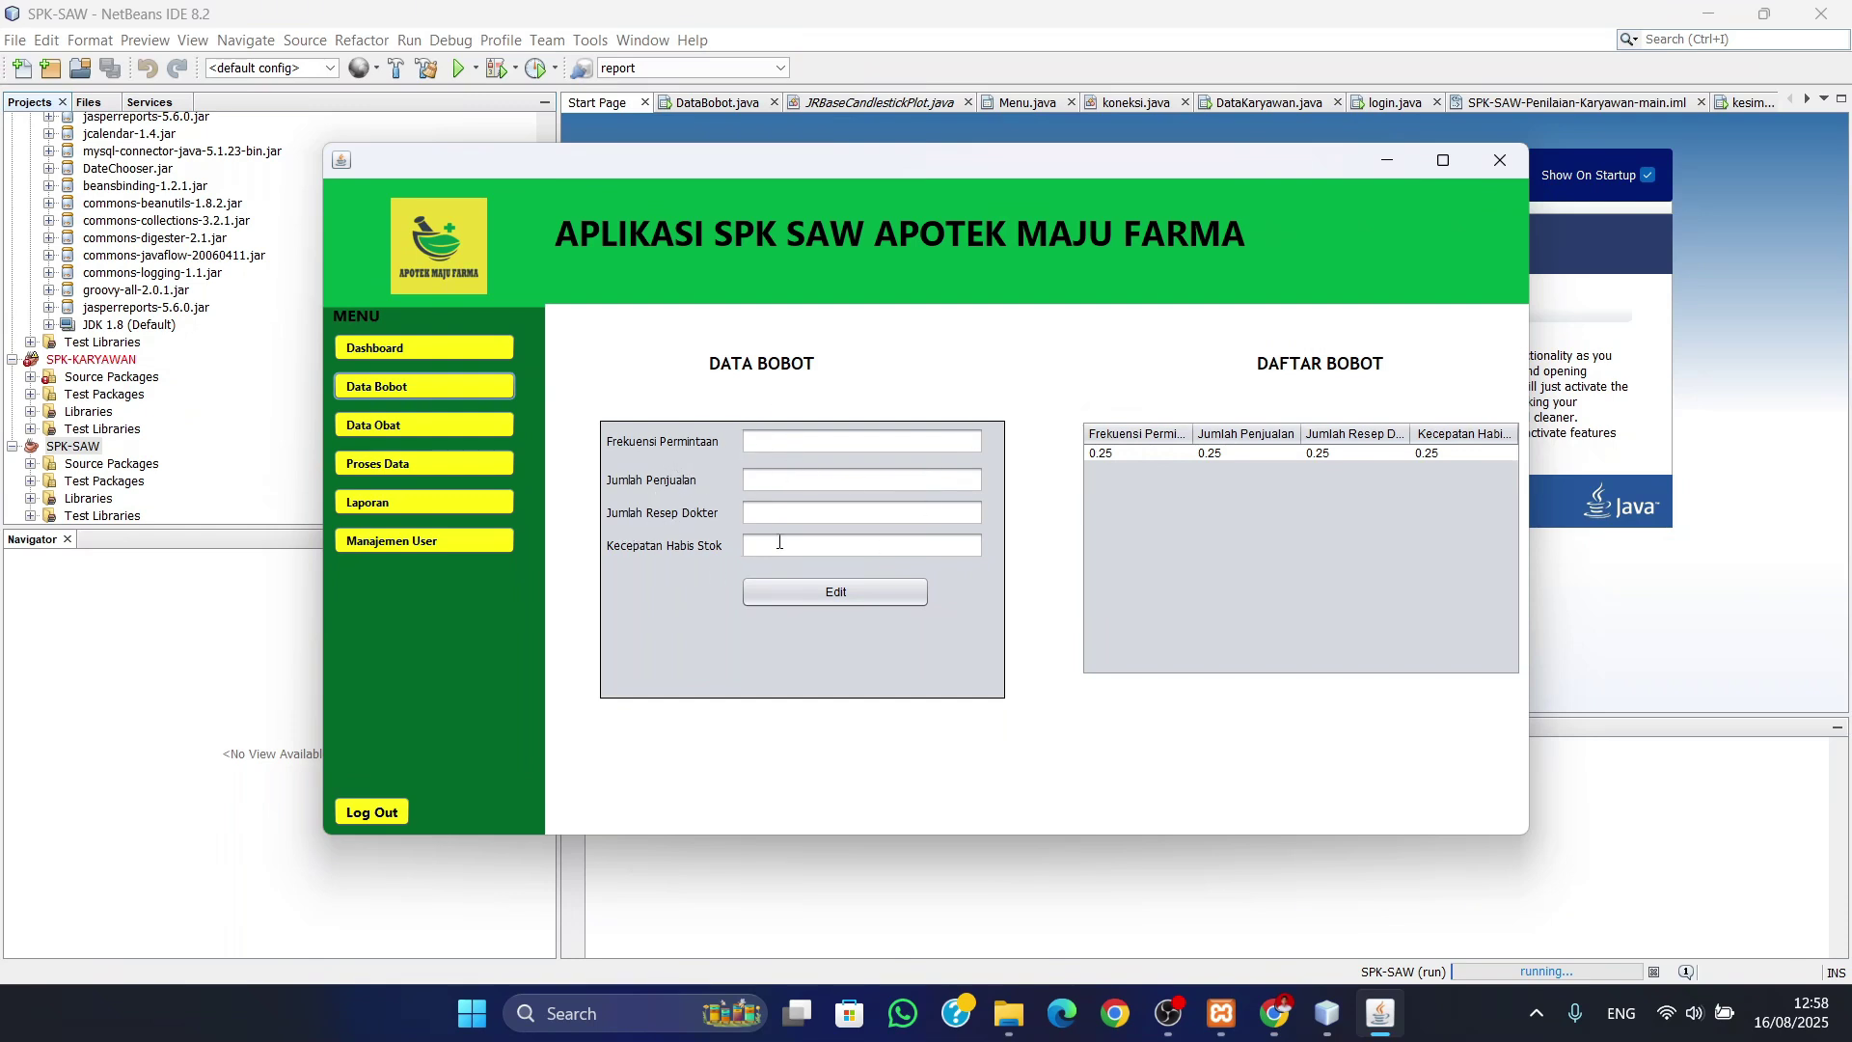
- Change the Kecepatan Habis Stok weight from 0.25 to 0.3 and save it
left_click(1449, 453)
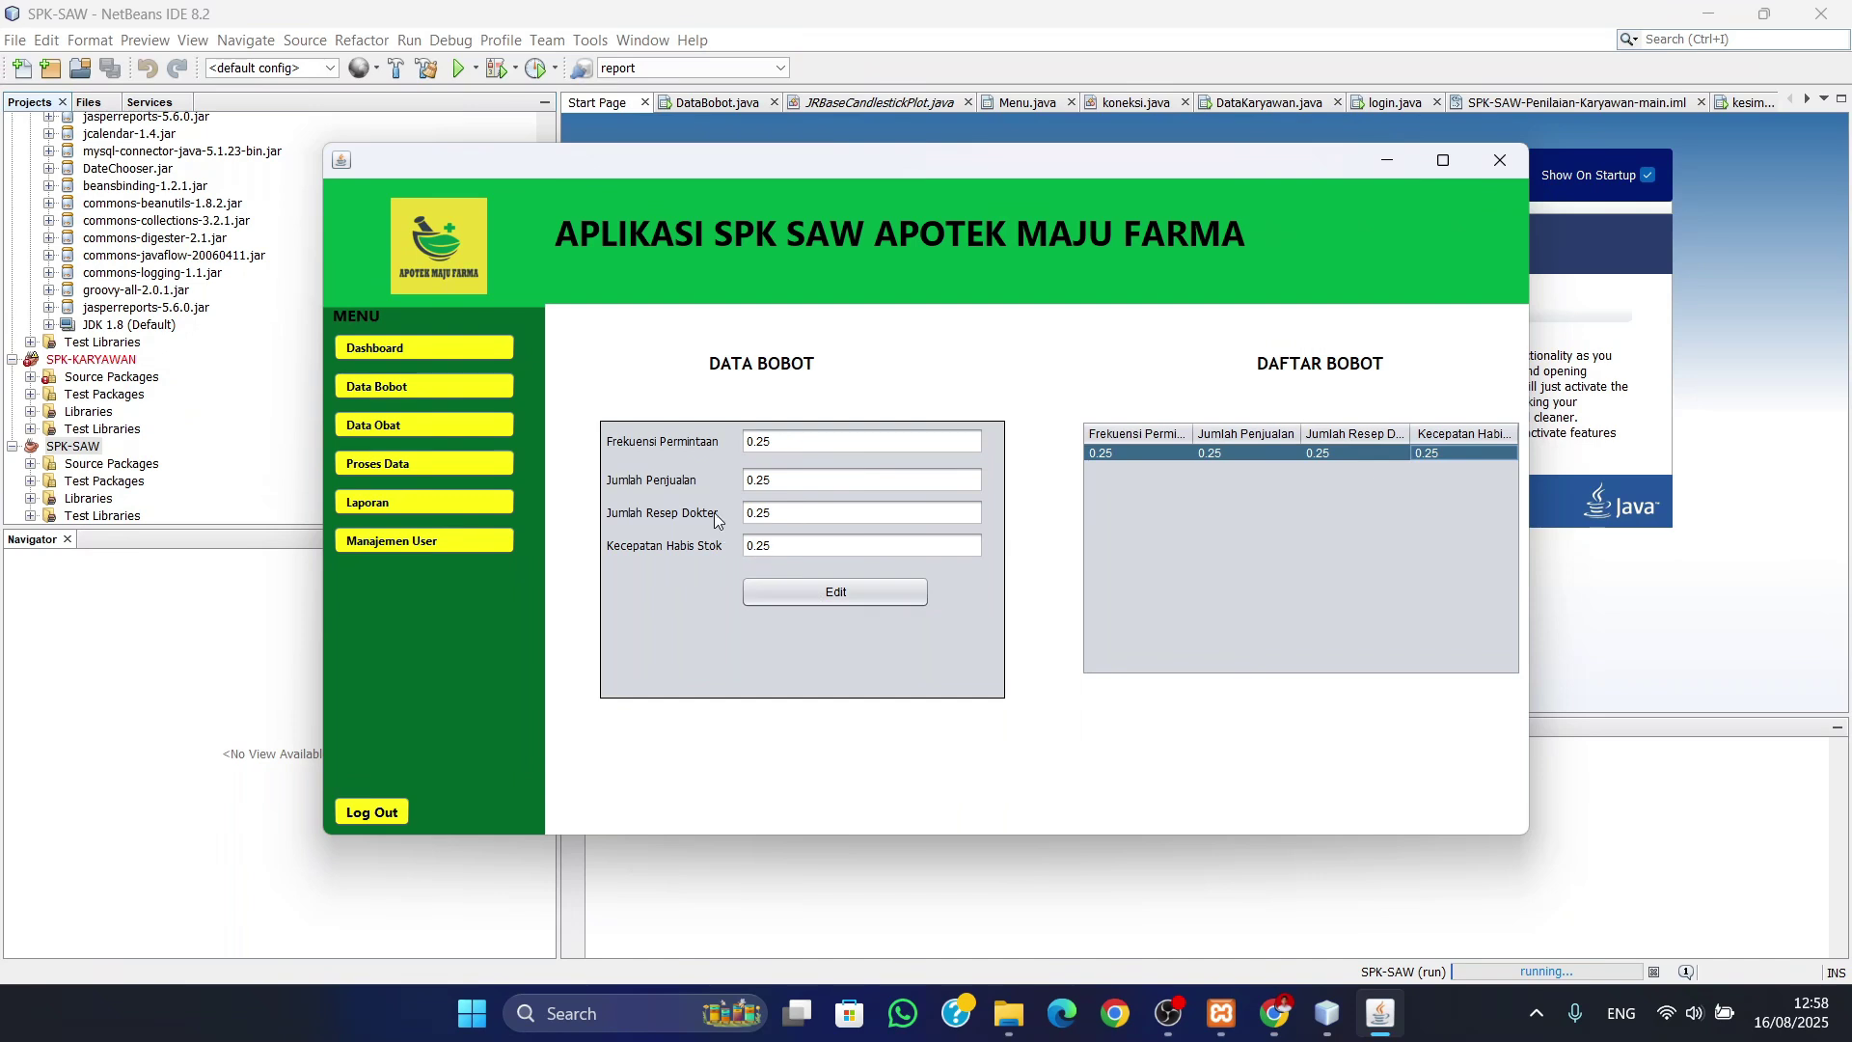
left_click(780, 549)
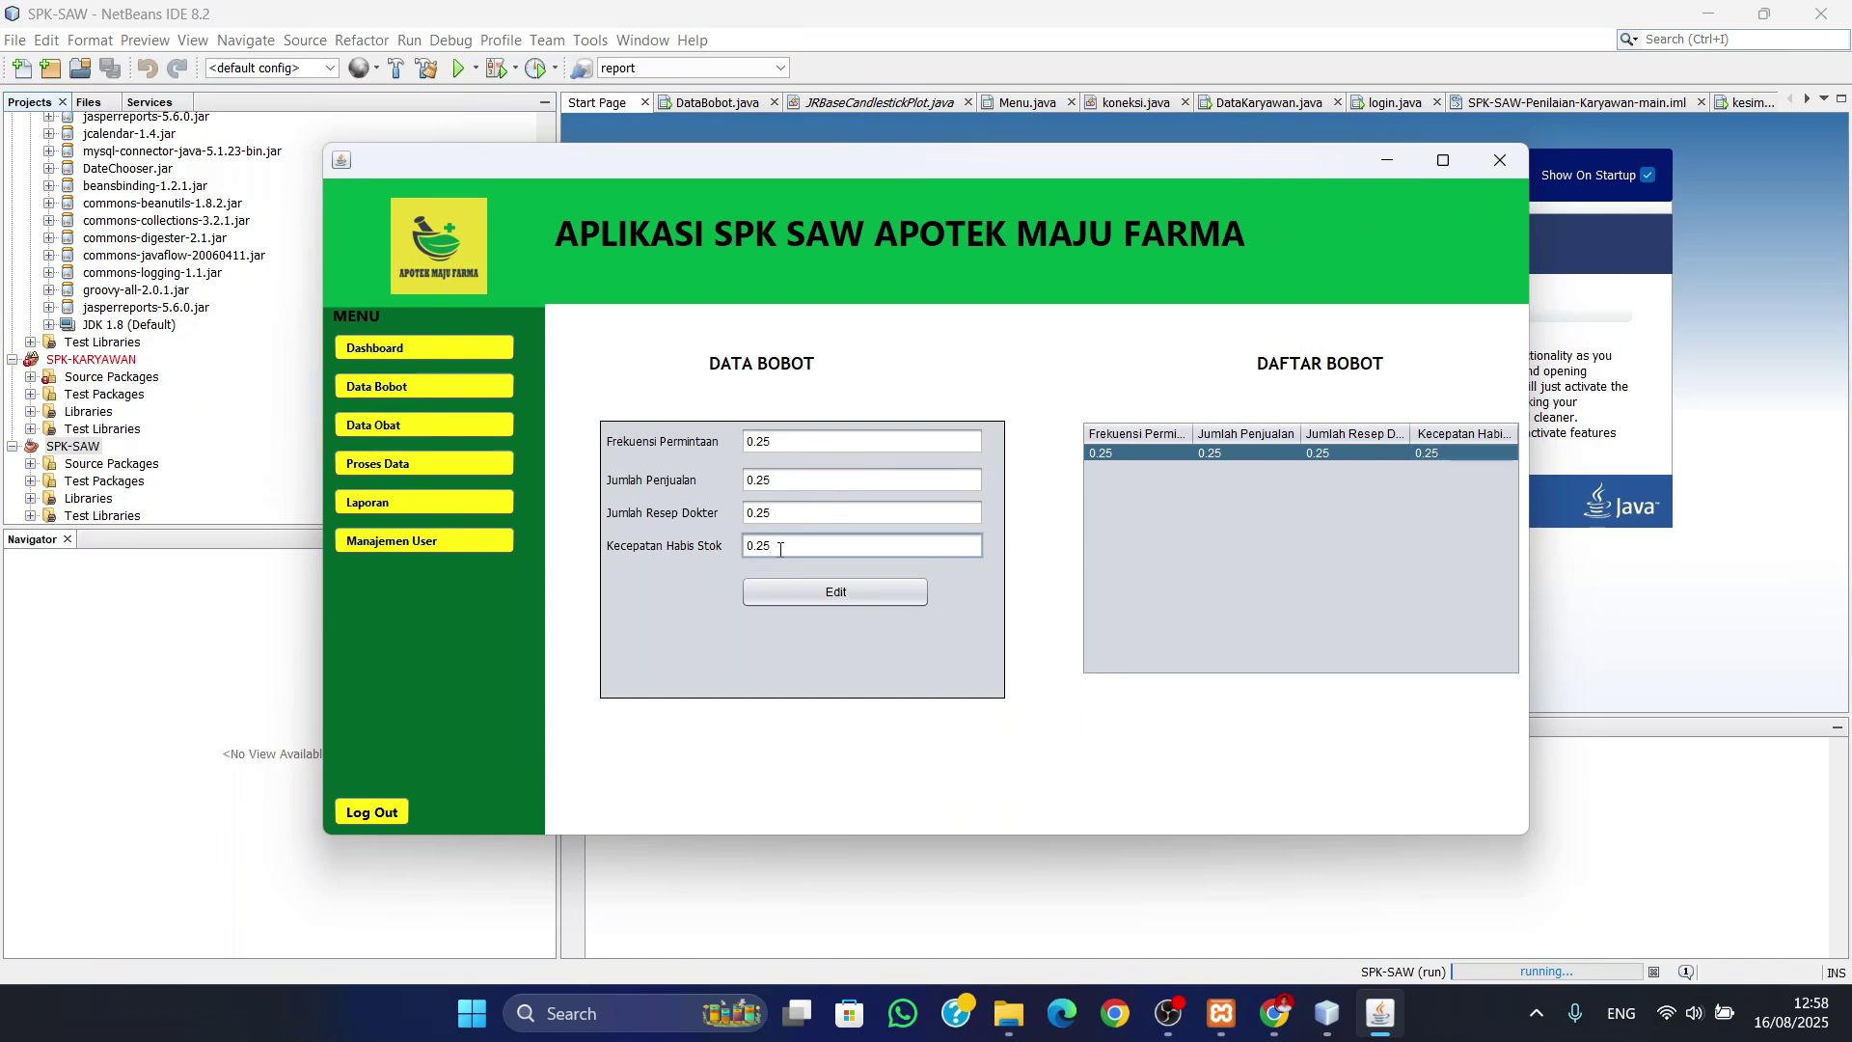
key("BackSpace")
key("BackSpace")
type("3")
left_click(837, 592)
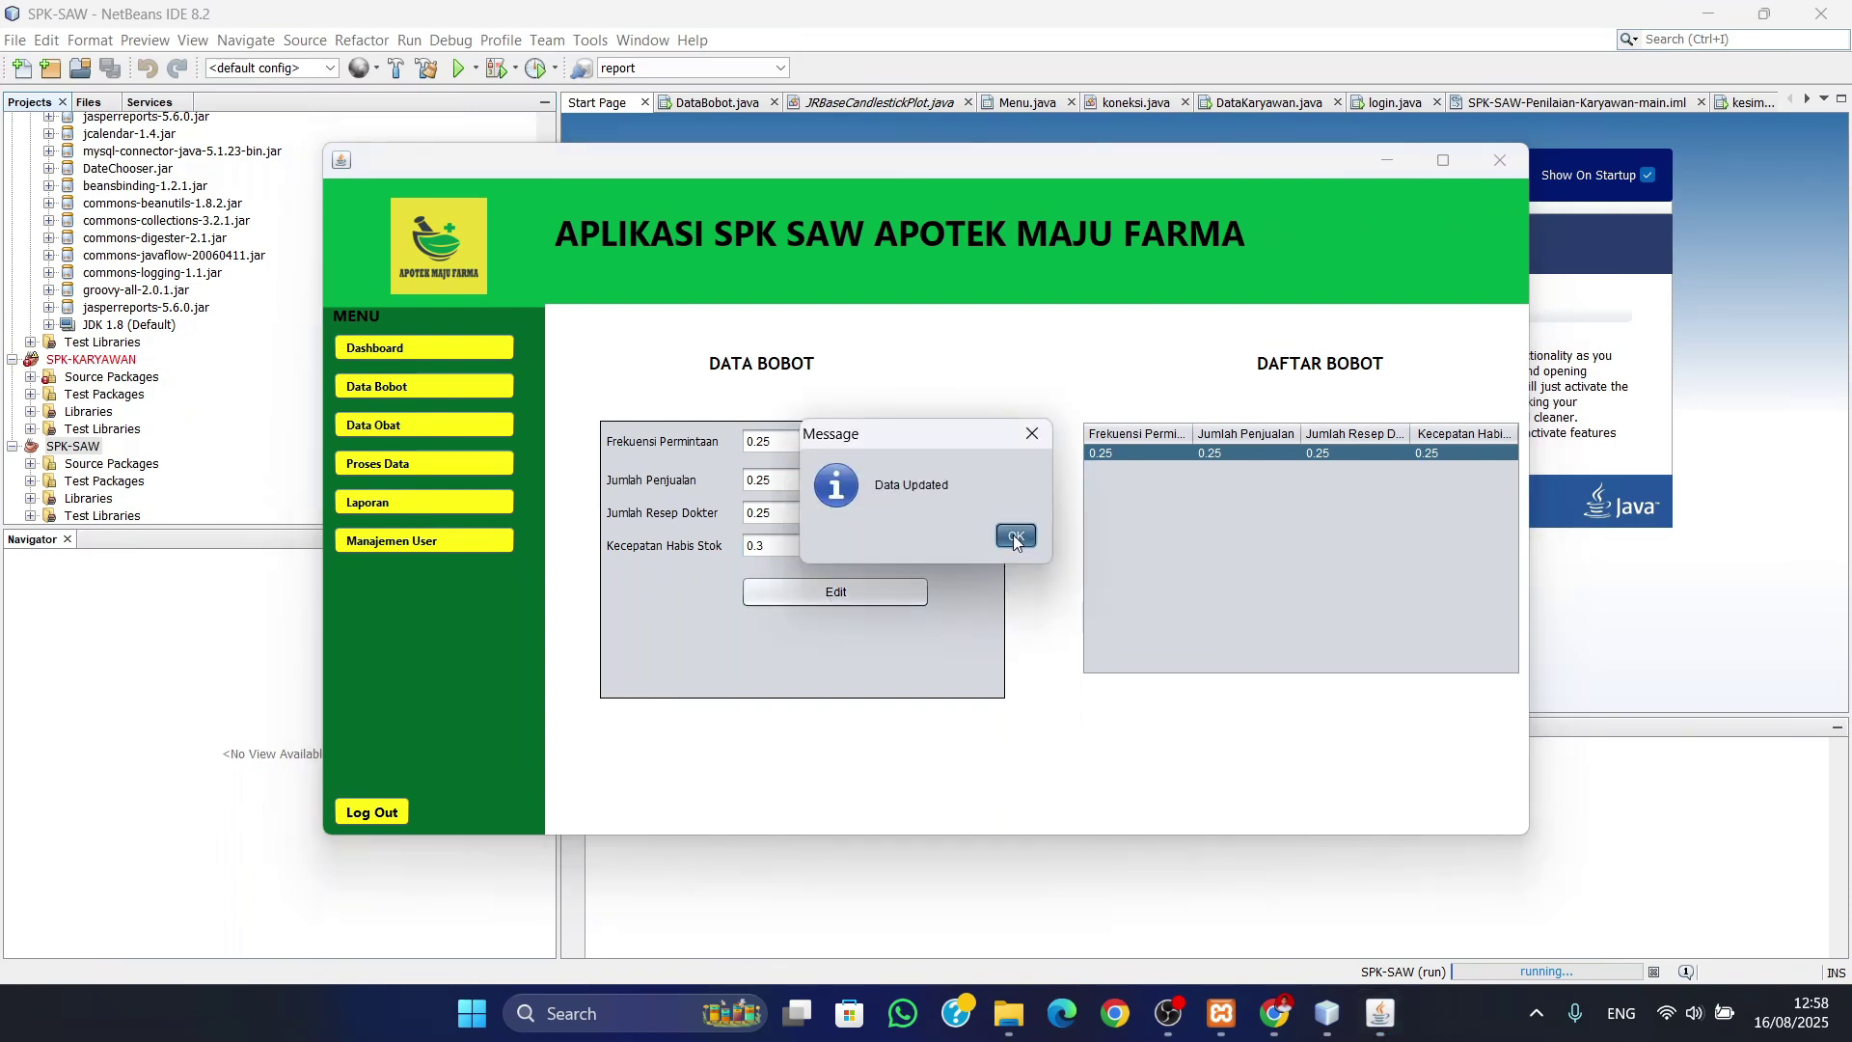
left_click(1014, 535)
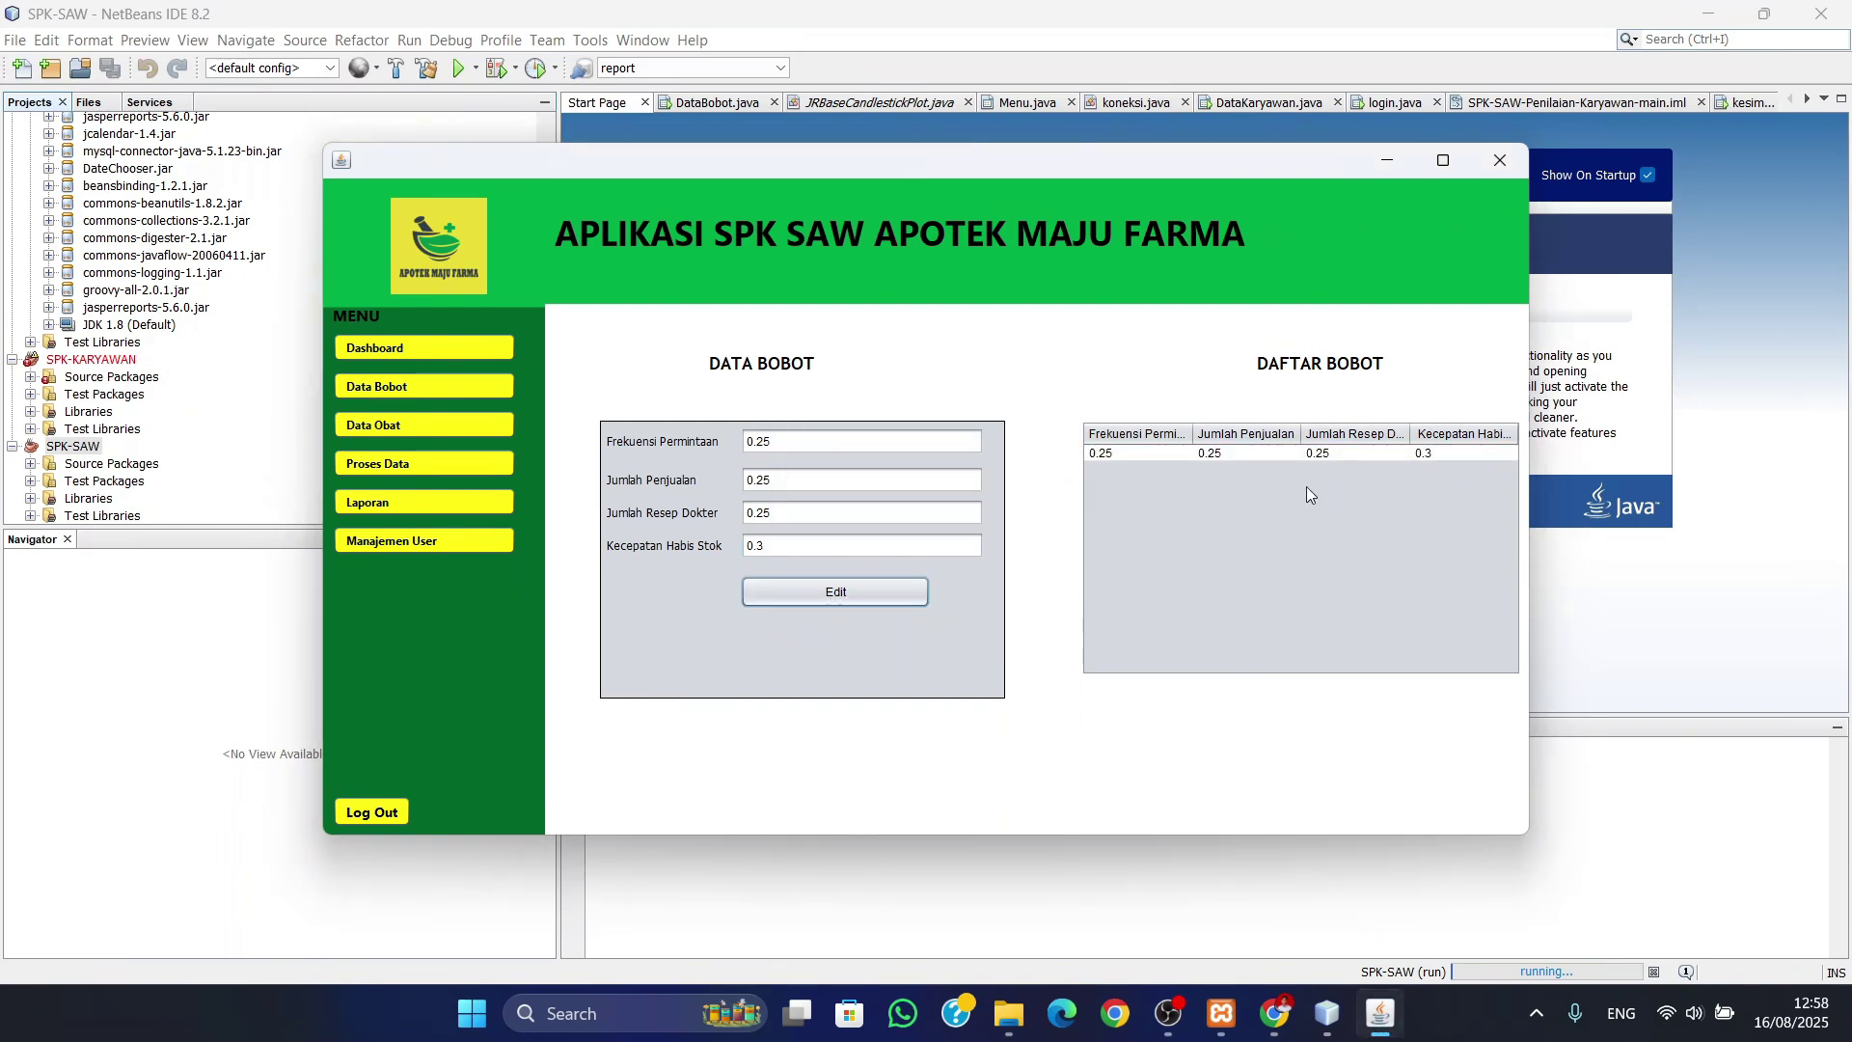
- Restore the Kecepatan Habis Stok weight to 0.25, then go to the Data Obat page
left_click(820, 546)
key("BackSpace")
type("25")
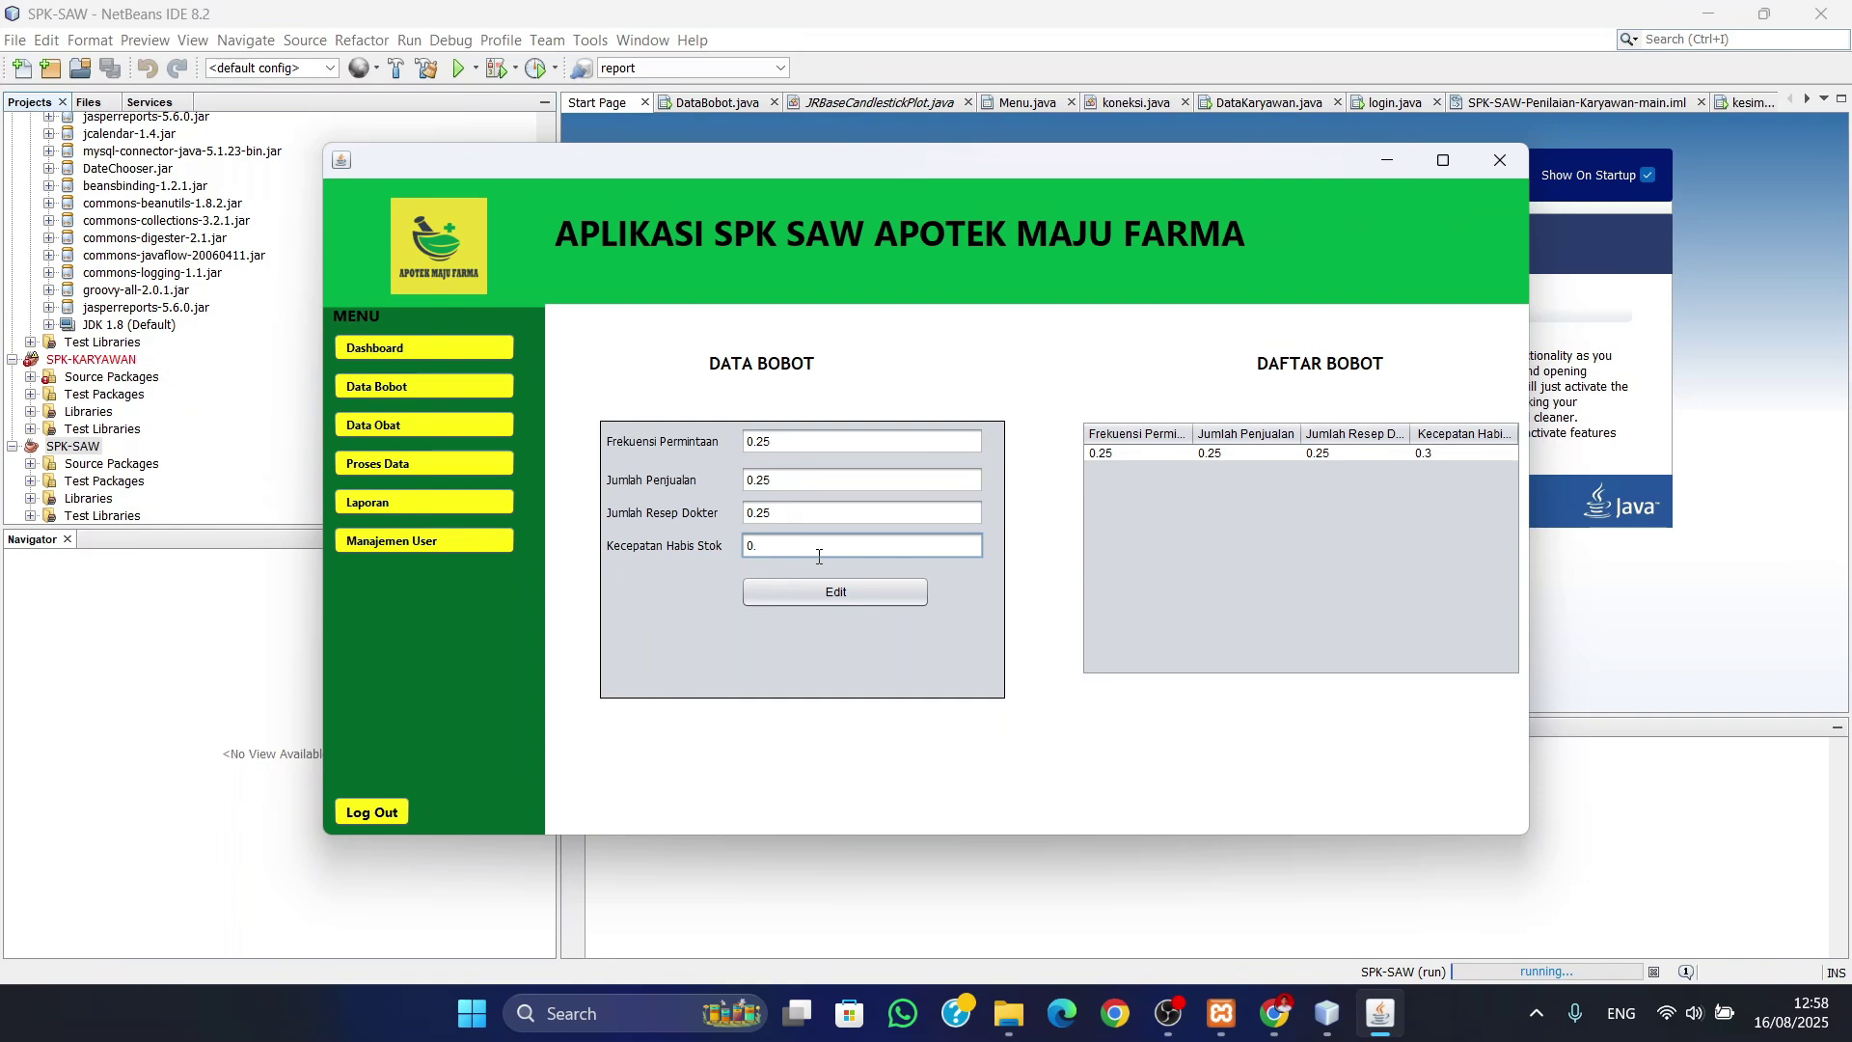
left_click(832, 592)
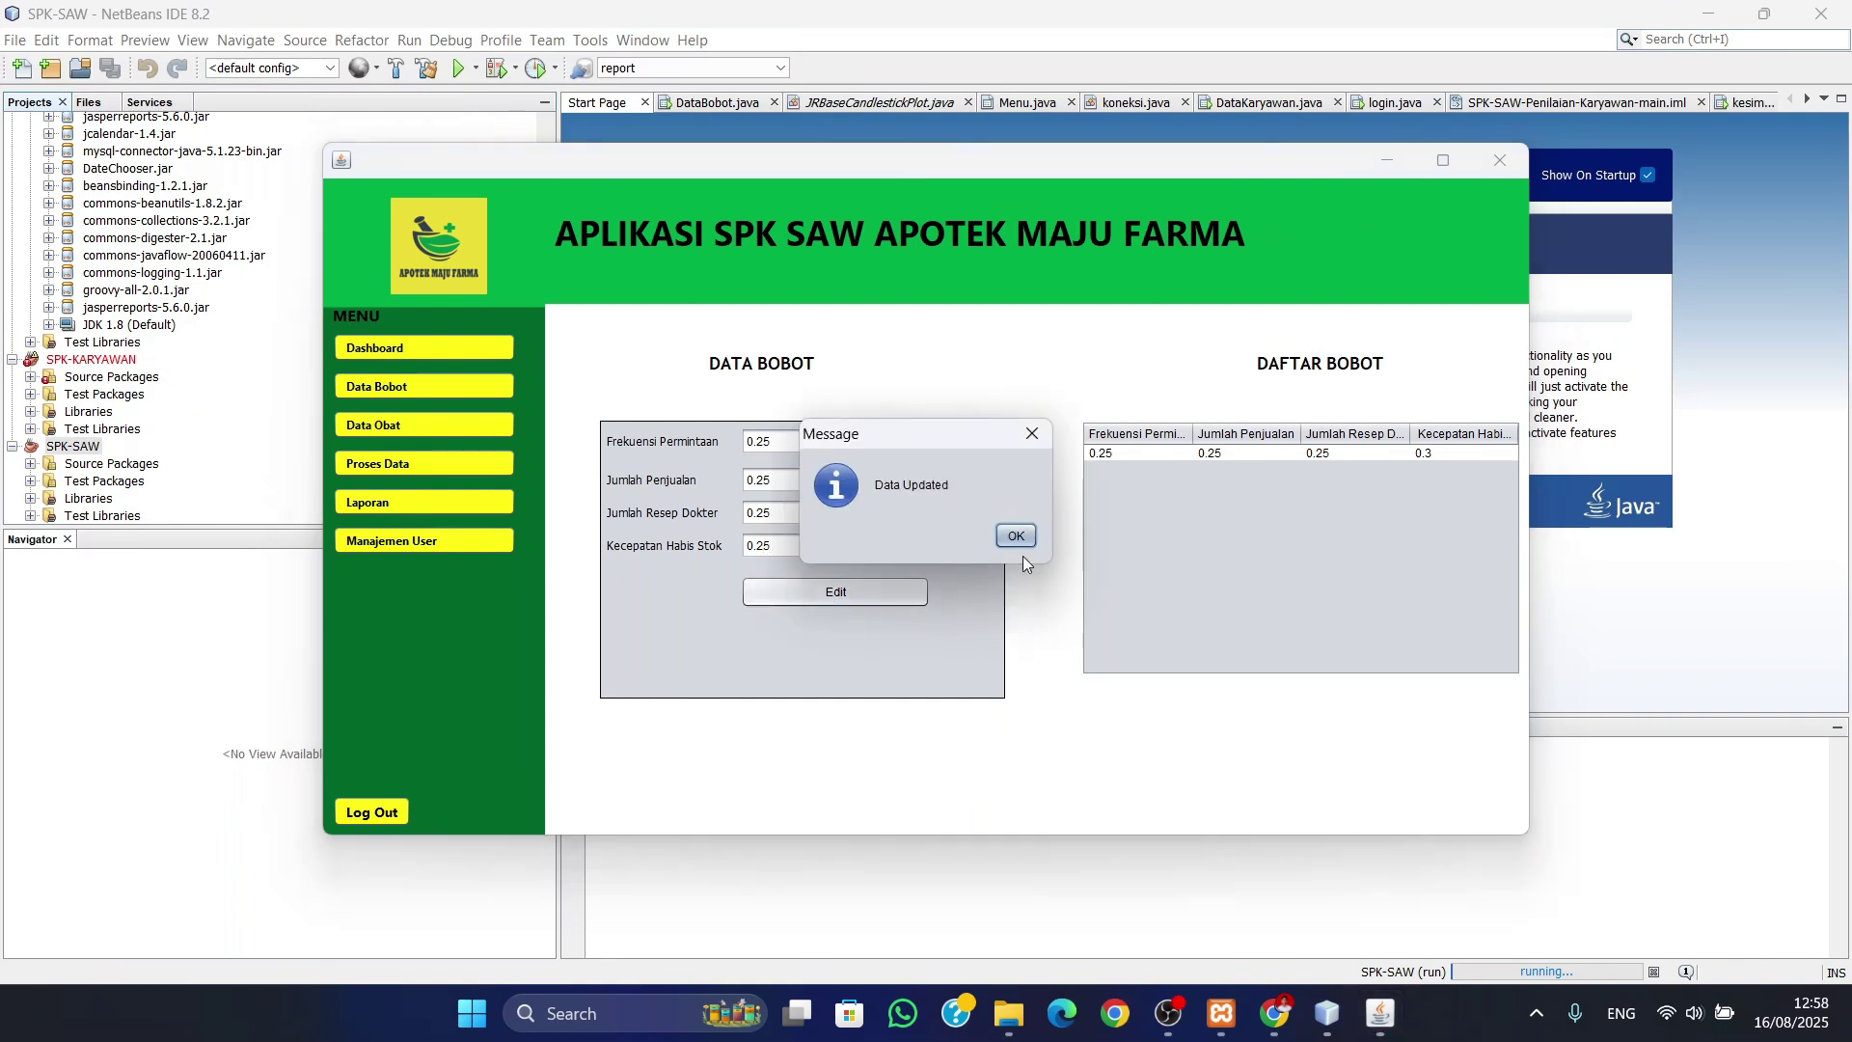
left_click(1014, 536)
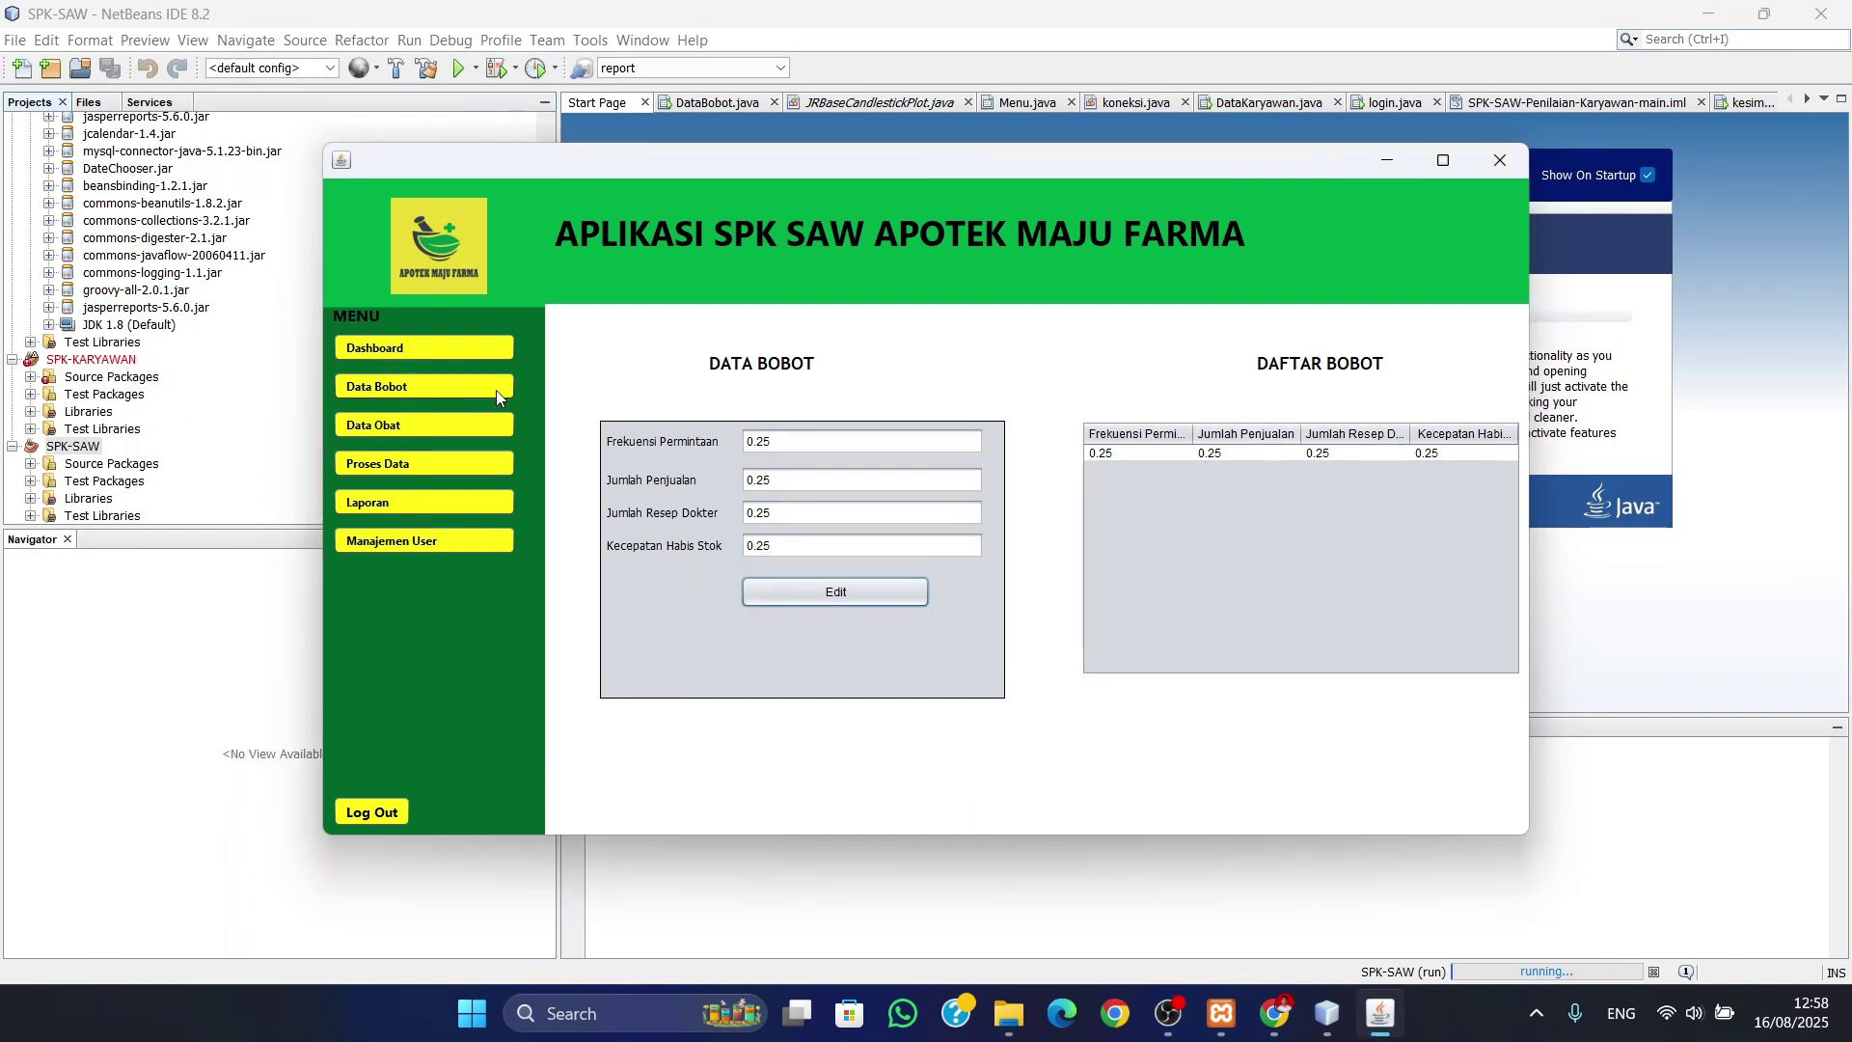
left_click(360, 426)
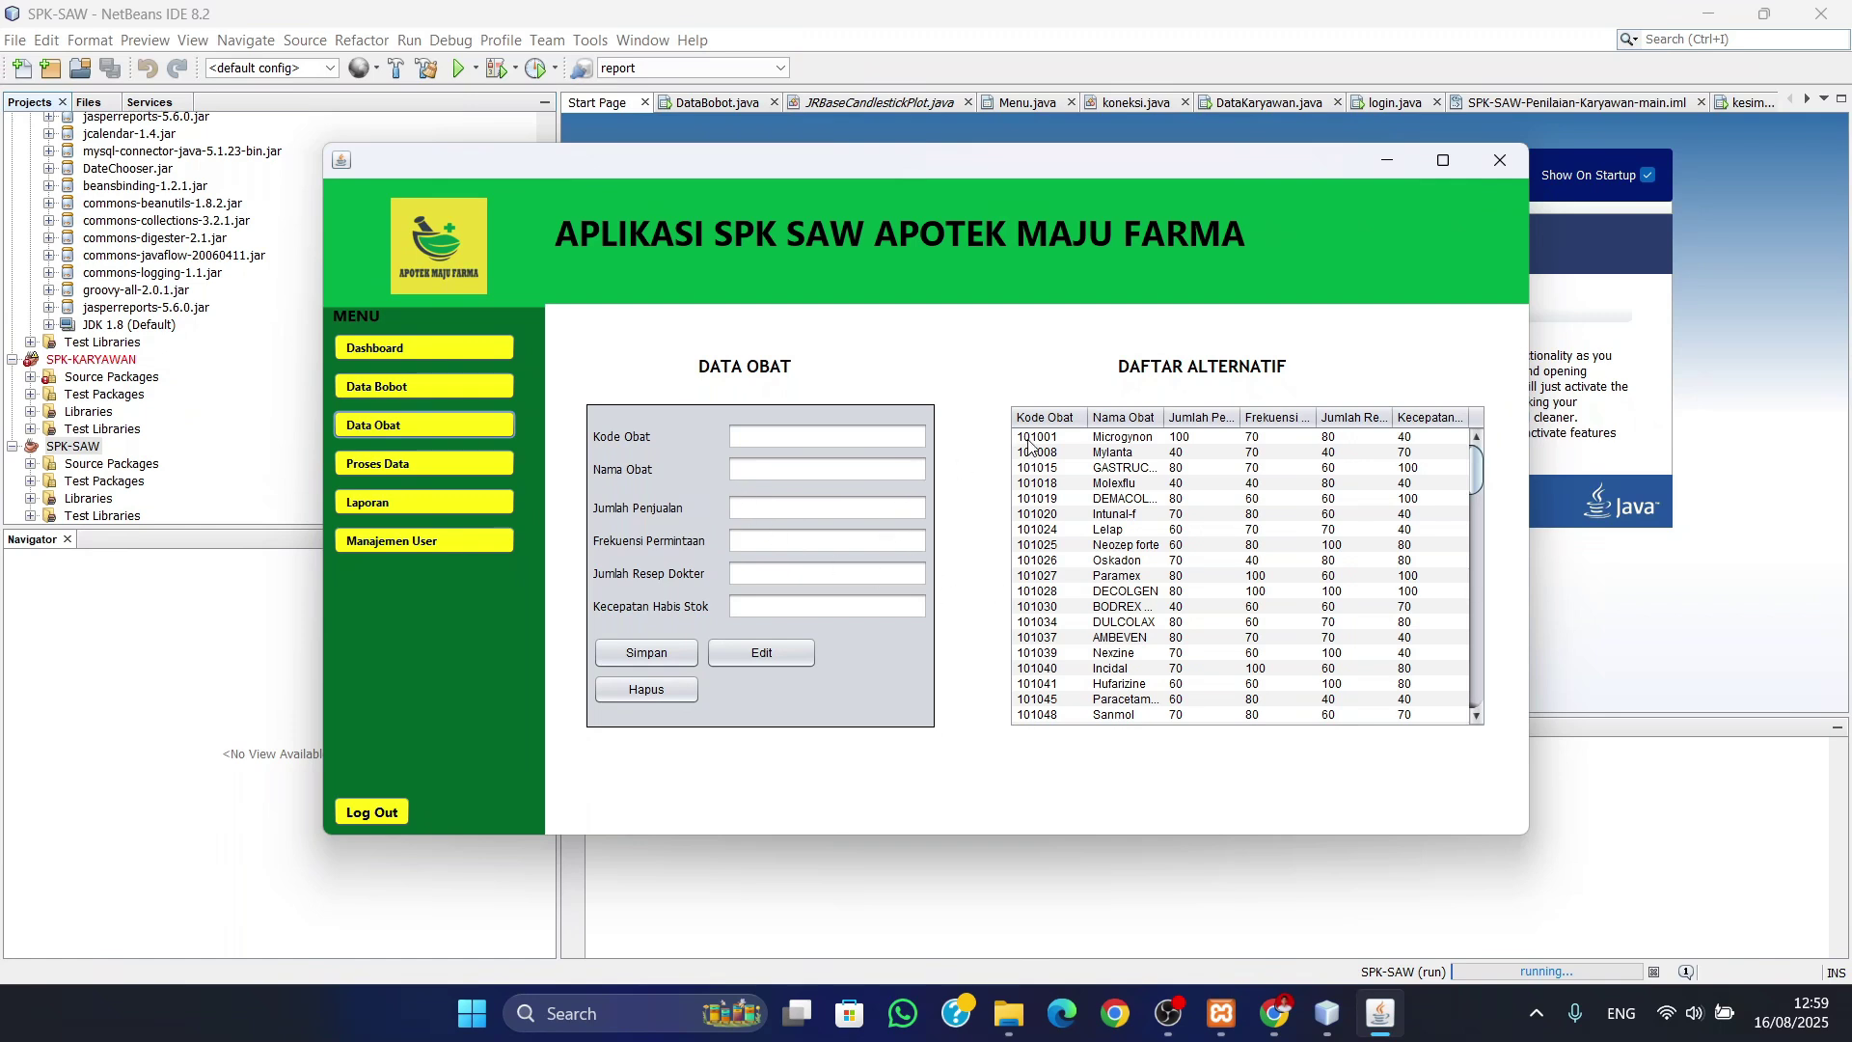
- Set DECOLGEN's Jumlah Resep Dokter score to 70 and save the change
left_click(1131, 599)
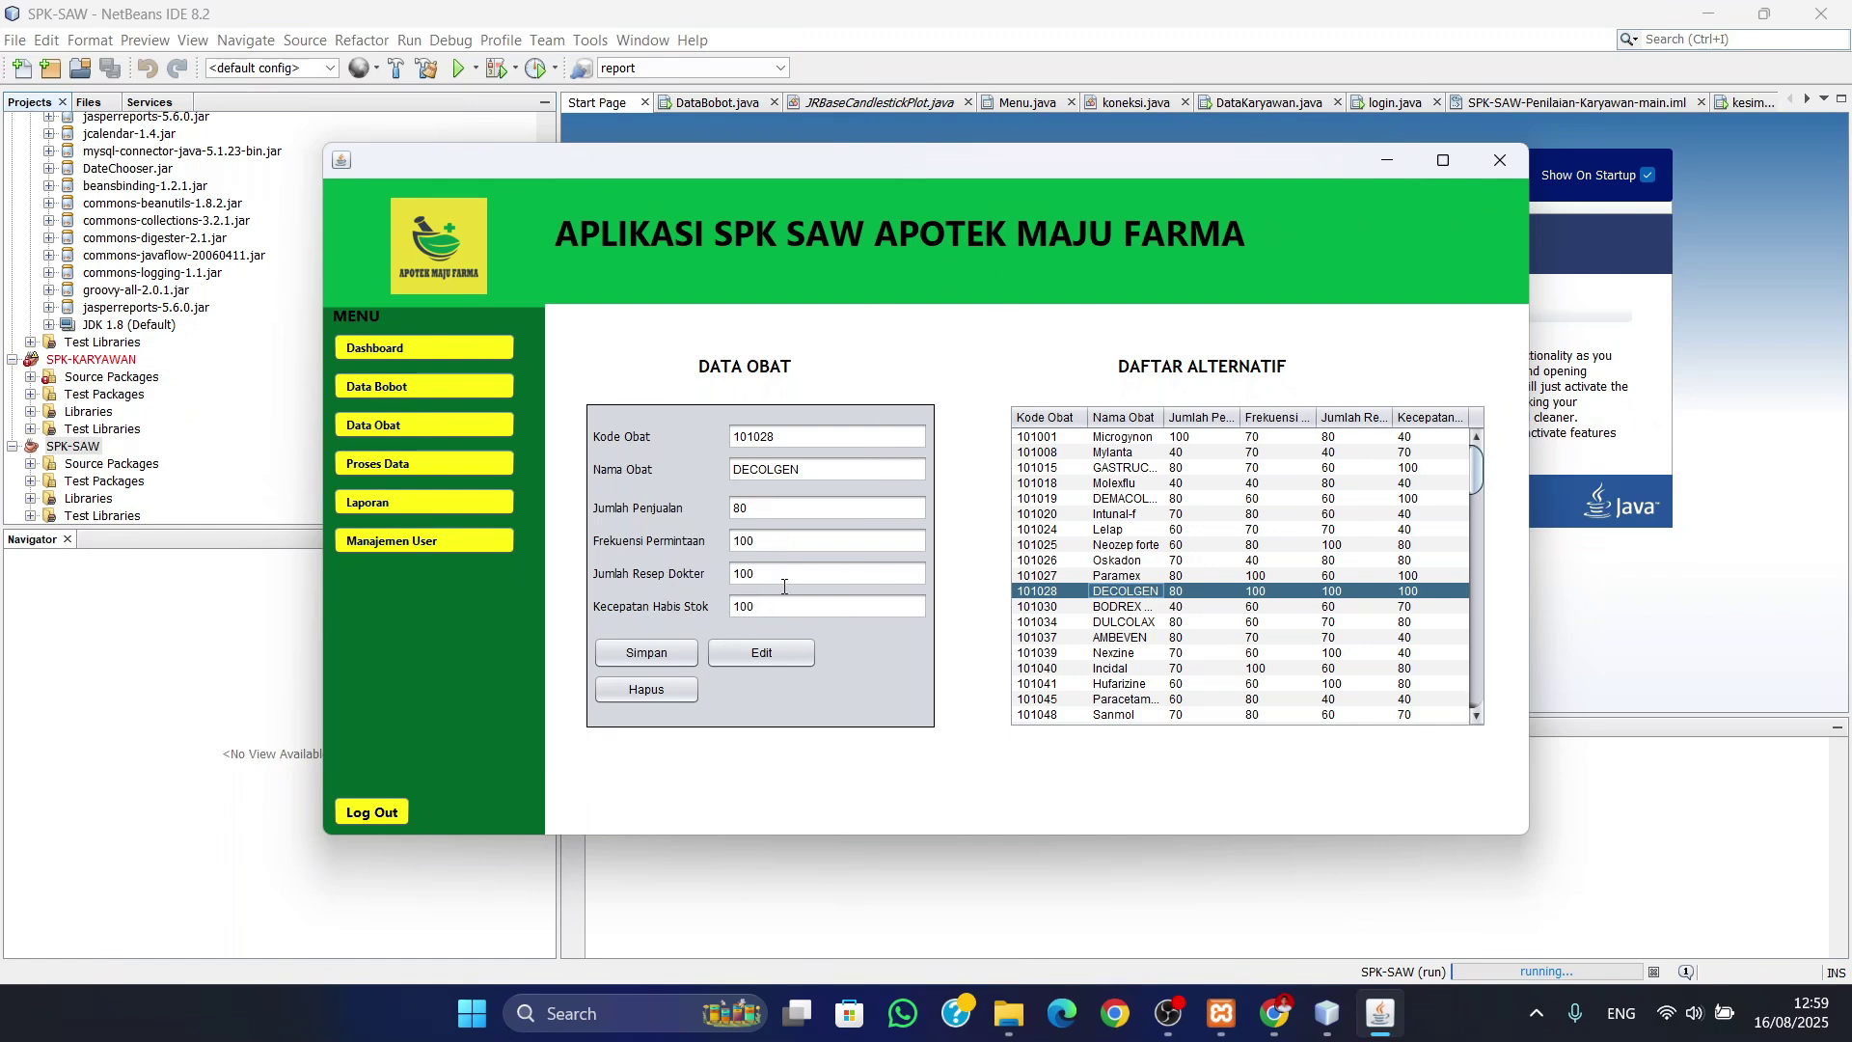
left_click_drag(782, 575, 724, 579)
type("70")
left_click(764, 654)
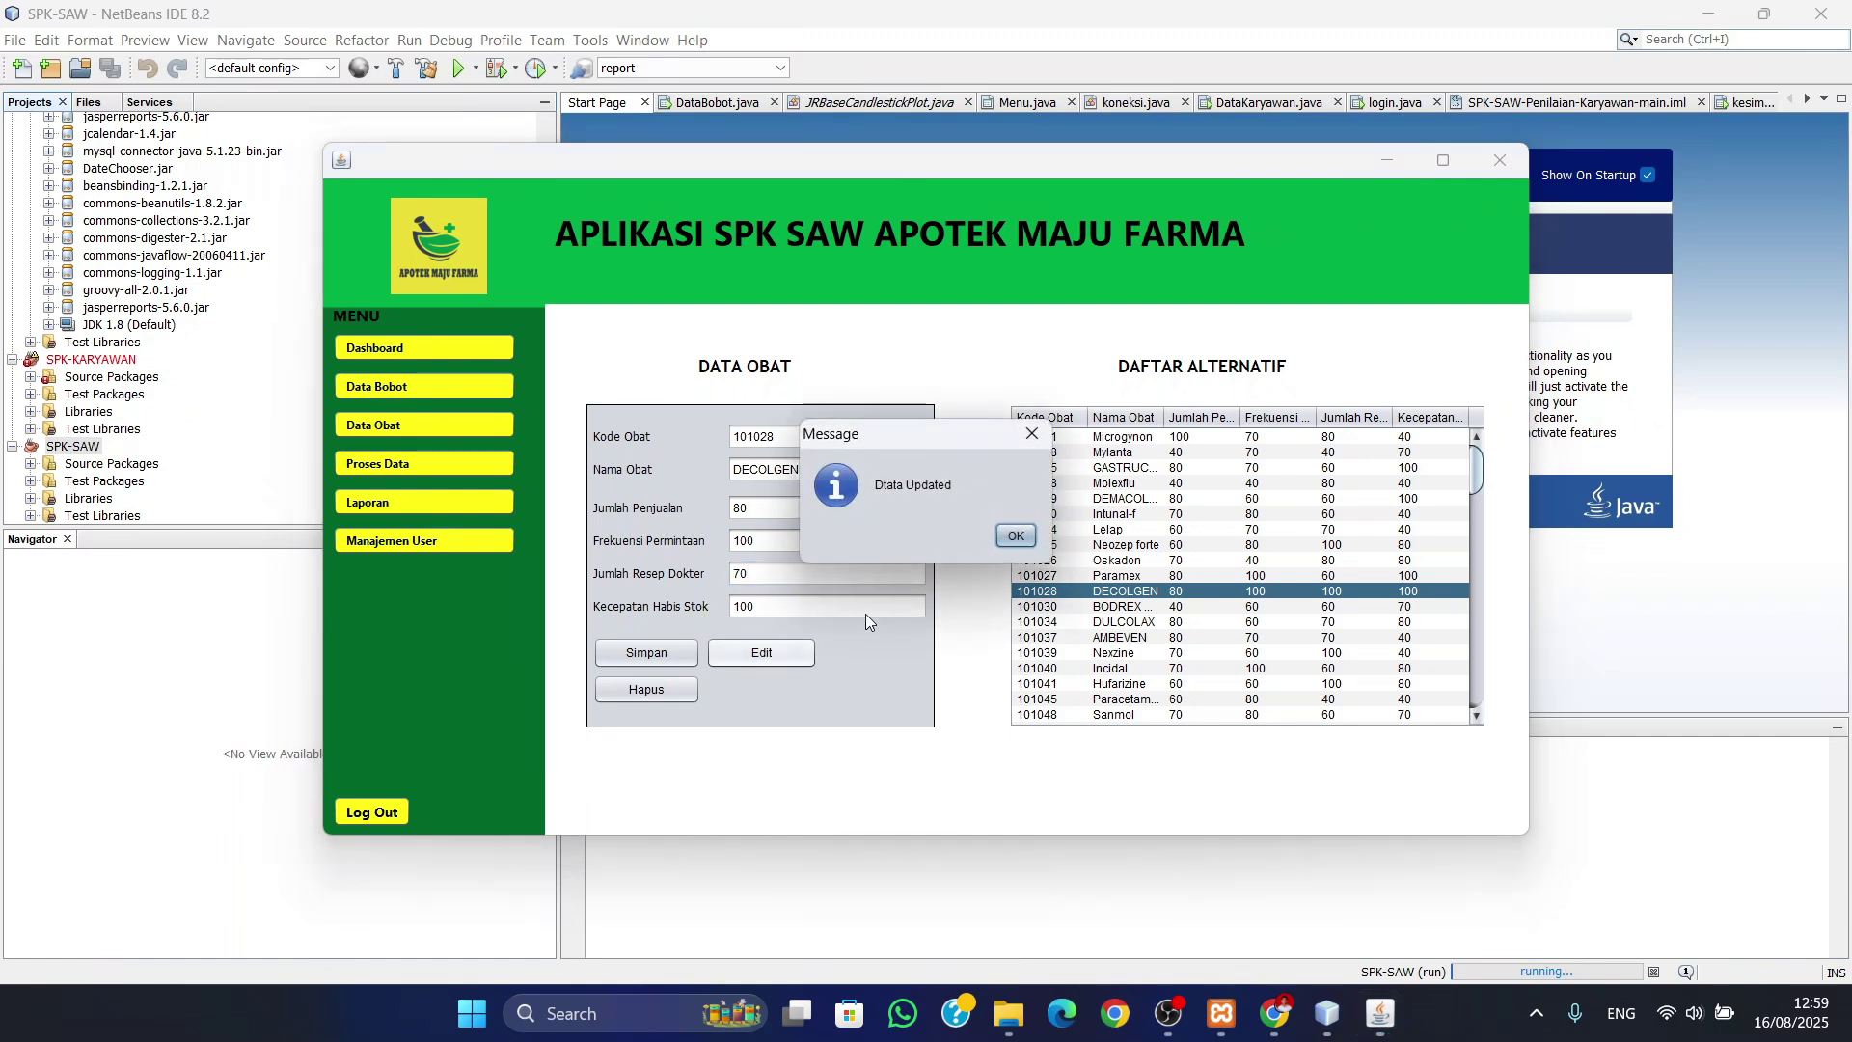
left_click(1012, 537)
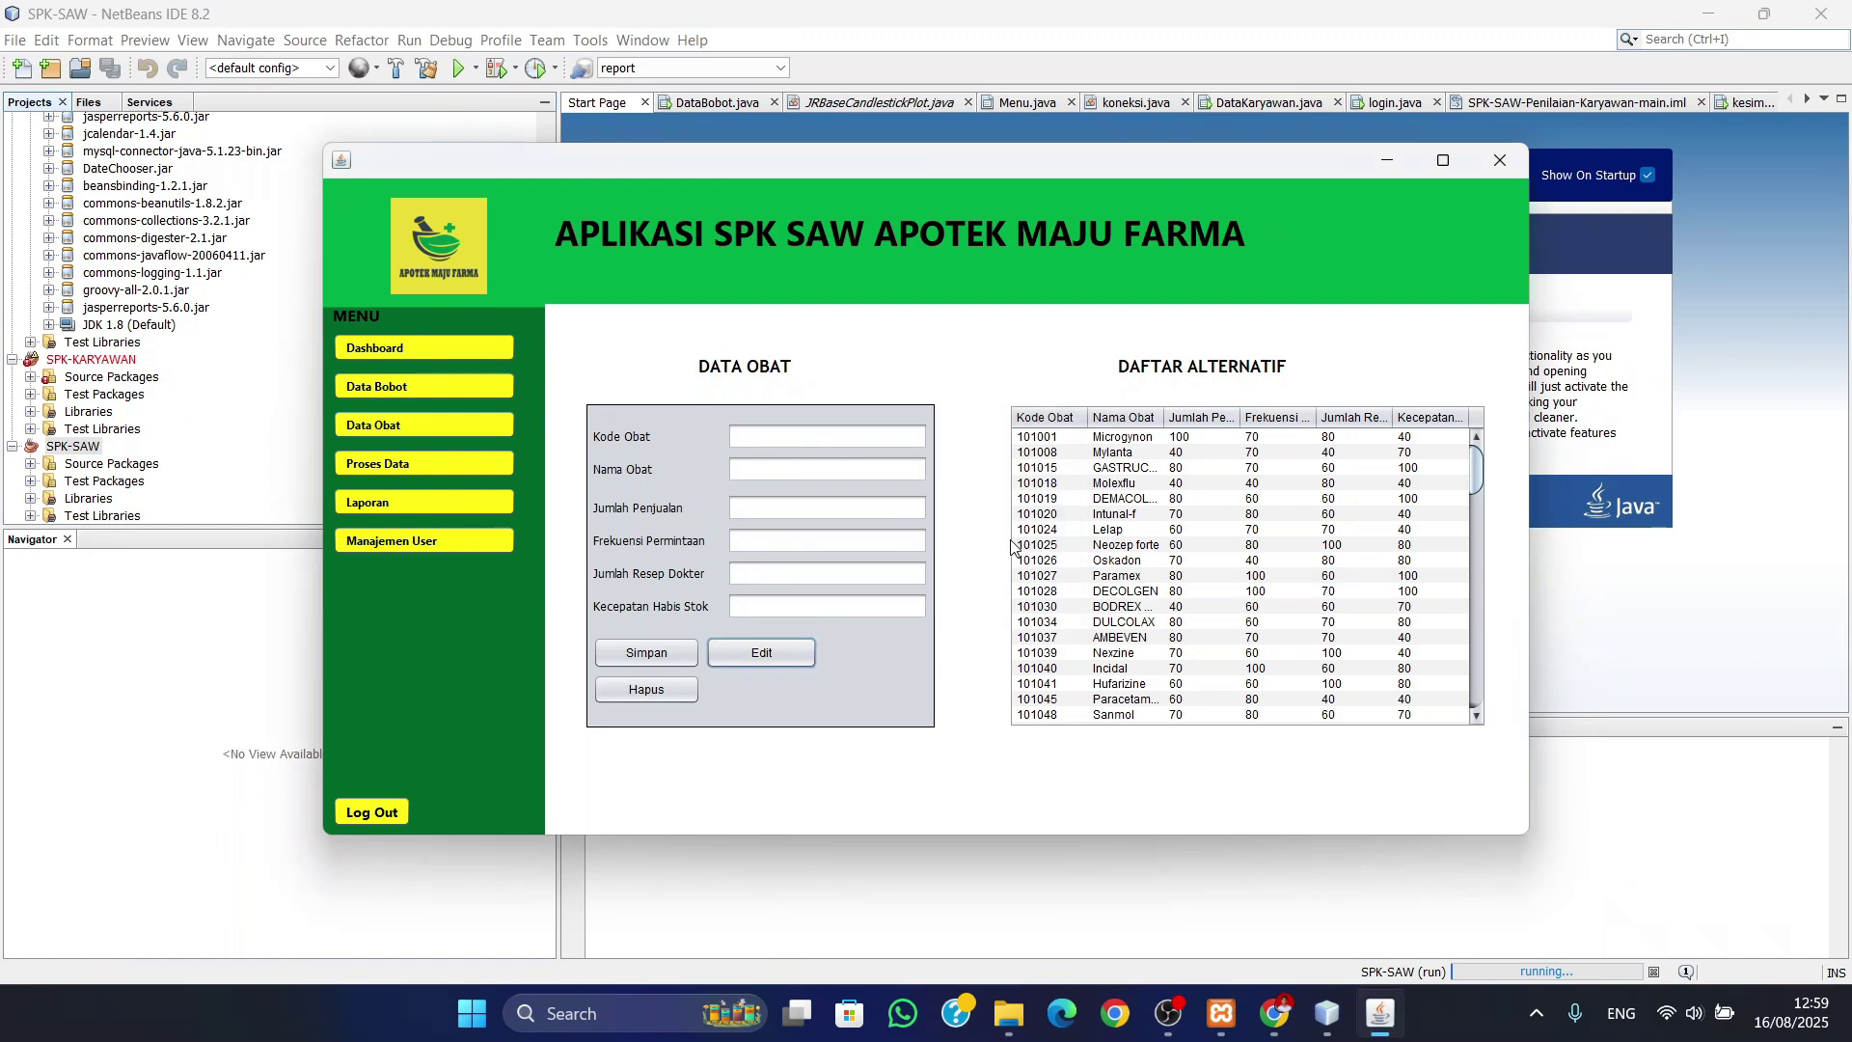
- Reload DECOLGEN and save its Jumlah Resep Dokter score back at 100
left_click(1340, 593)
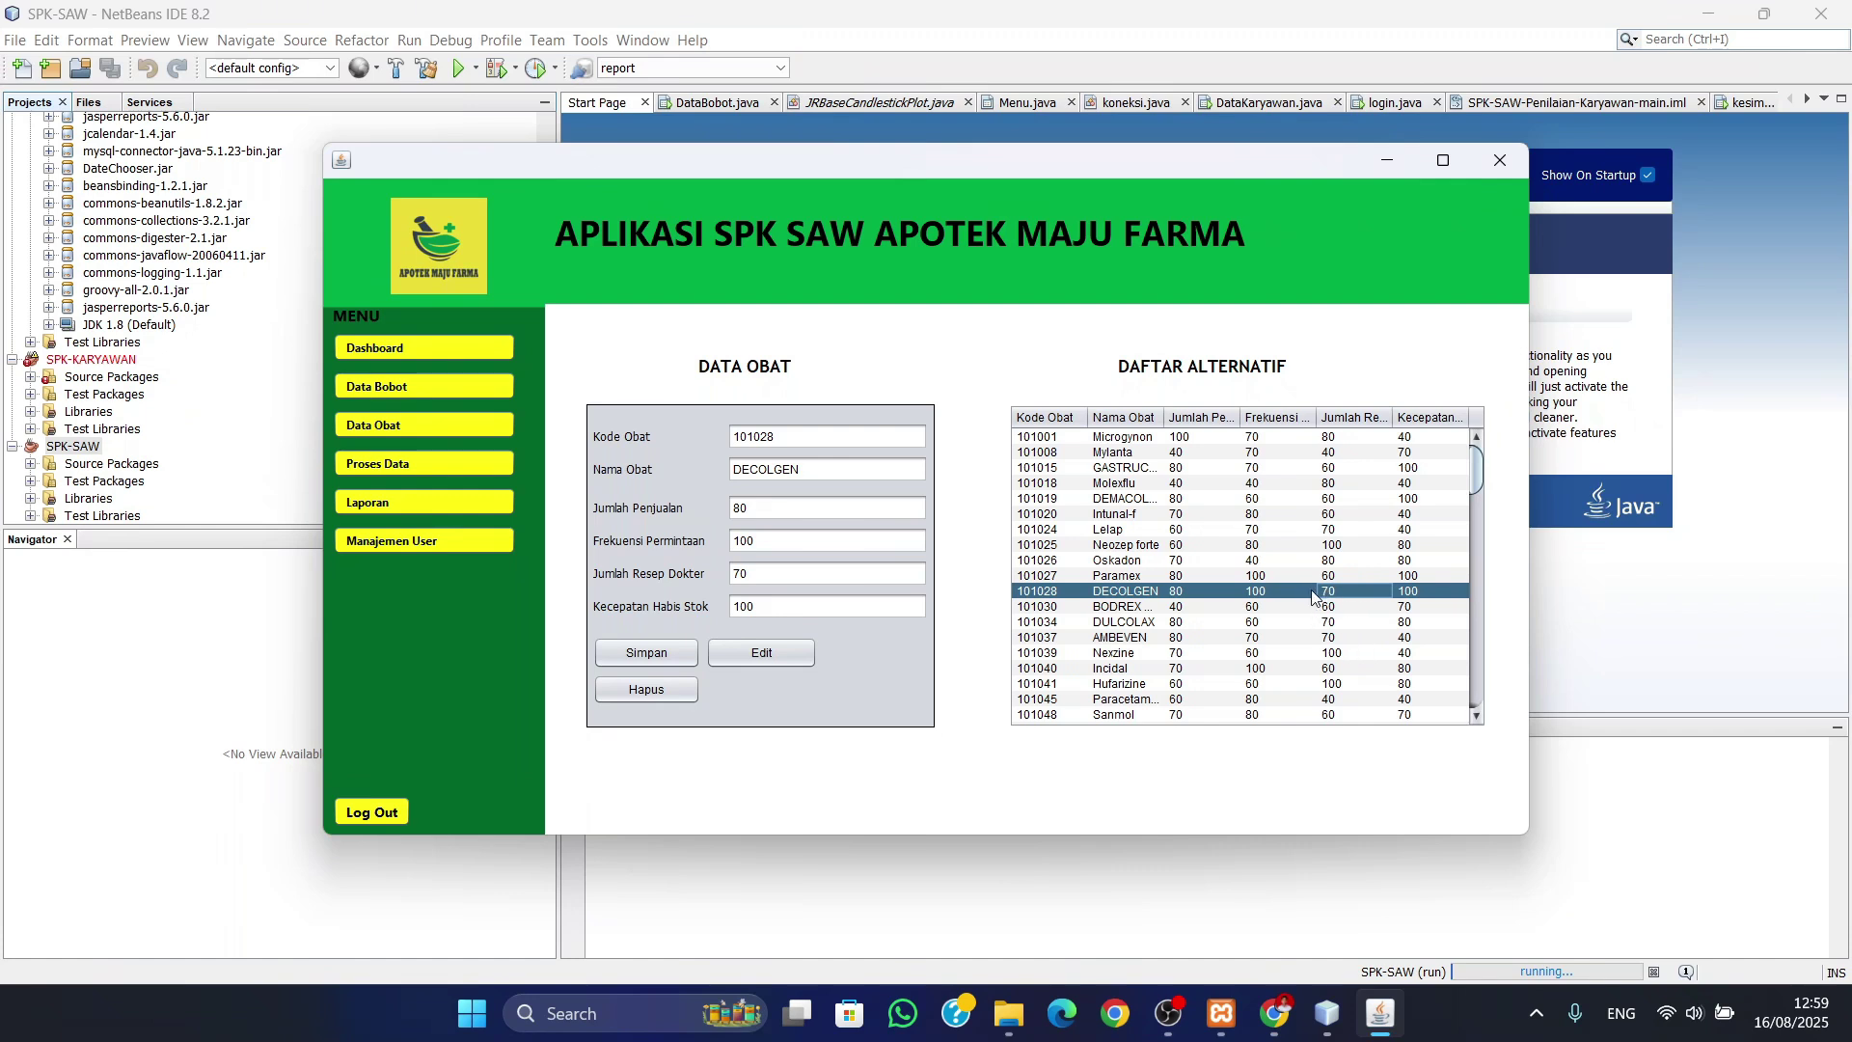
left_click_drag(781, 578, 715, 579)
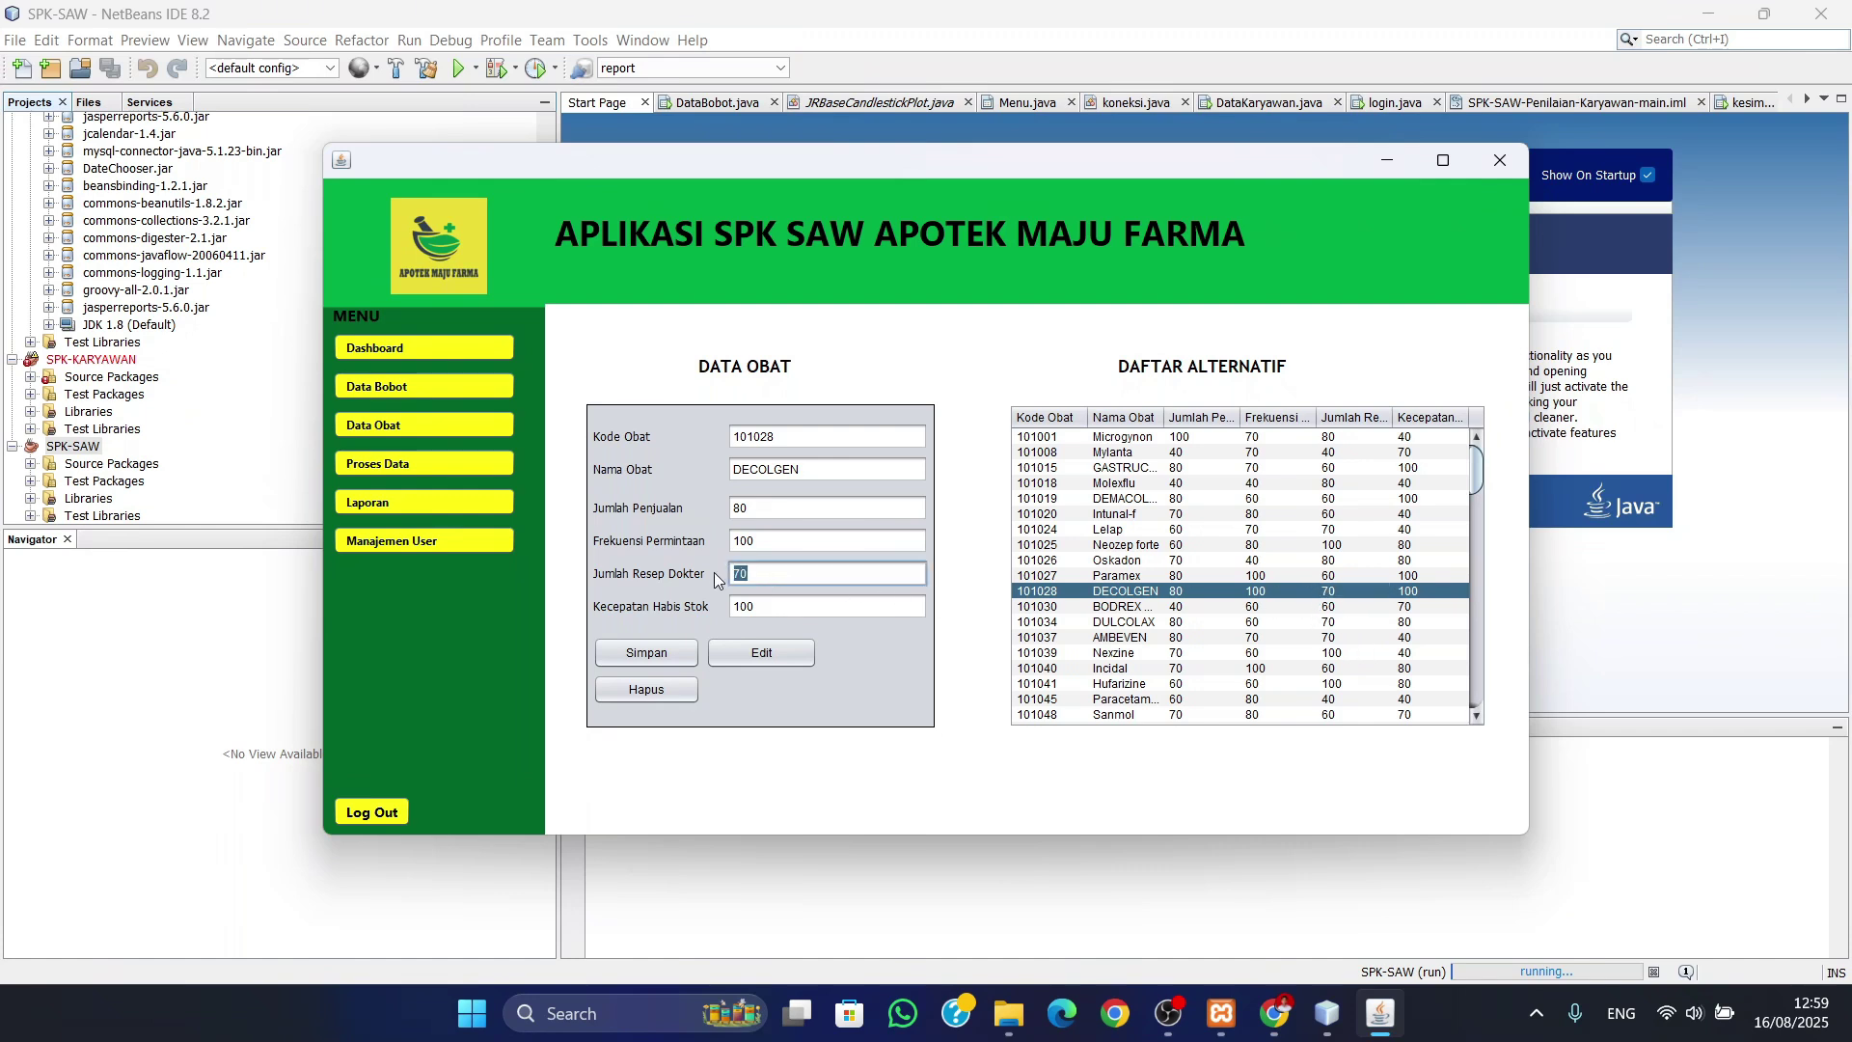
type("100")
left_click(750, 648)
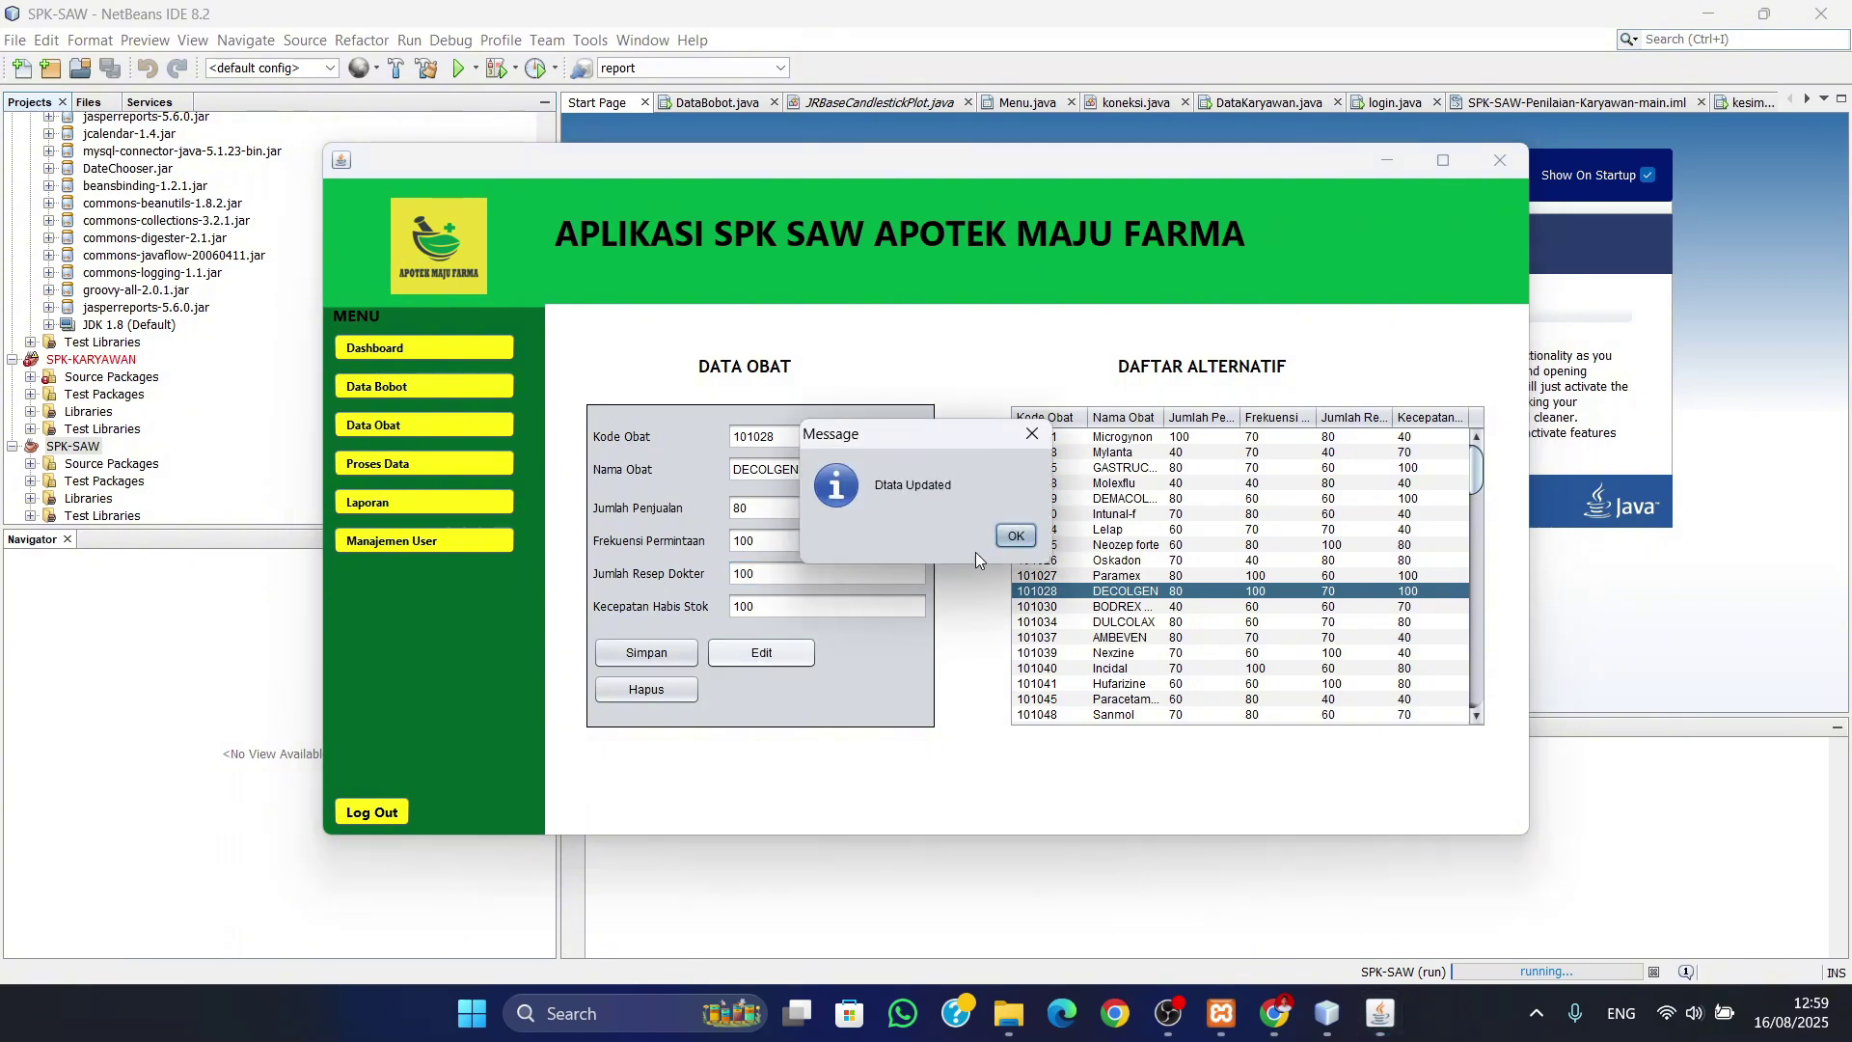
left_click(1008, 537)
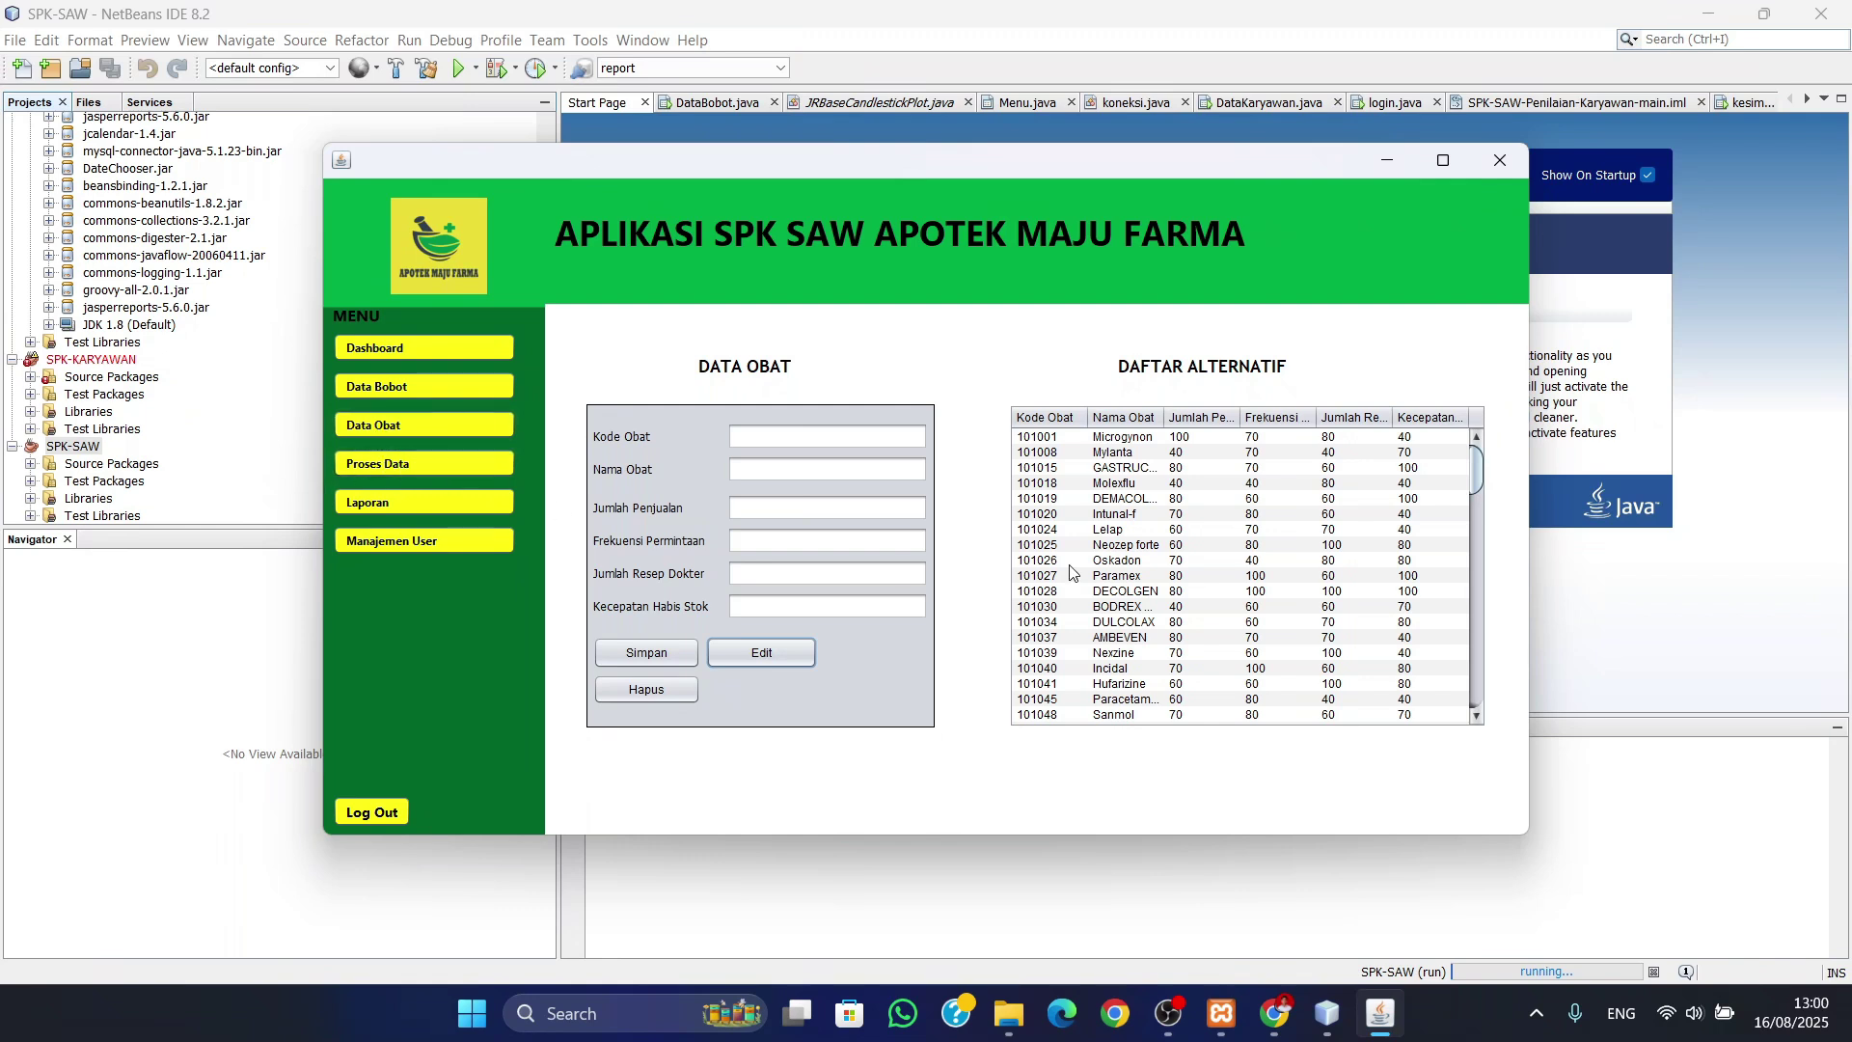
scroll(1244, 579, "down", 10)
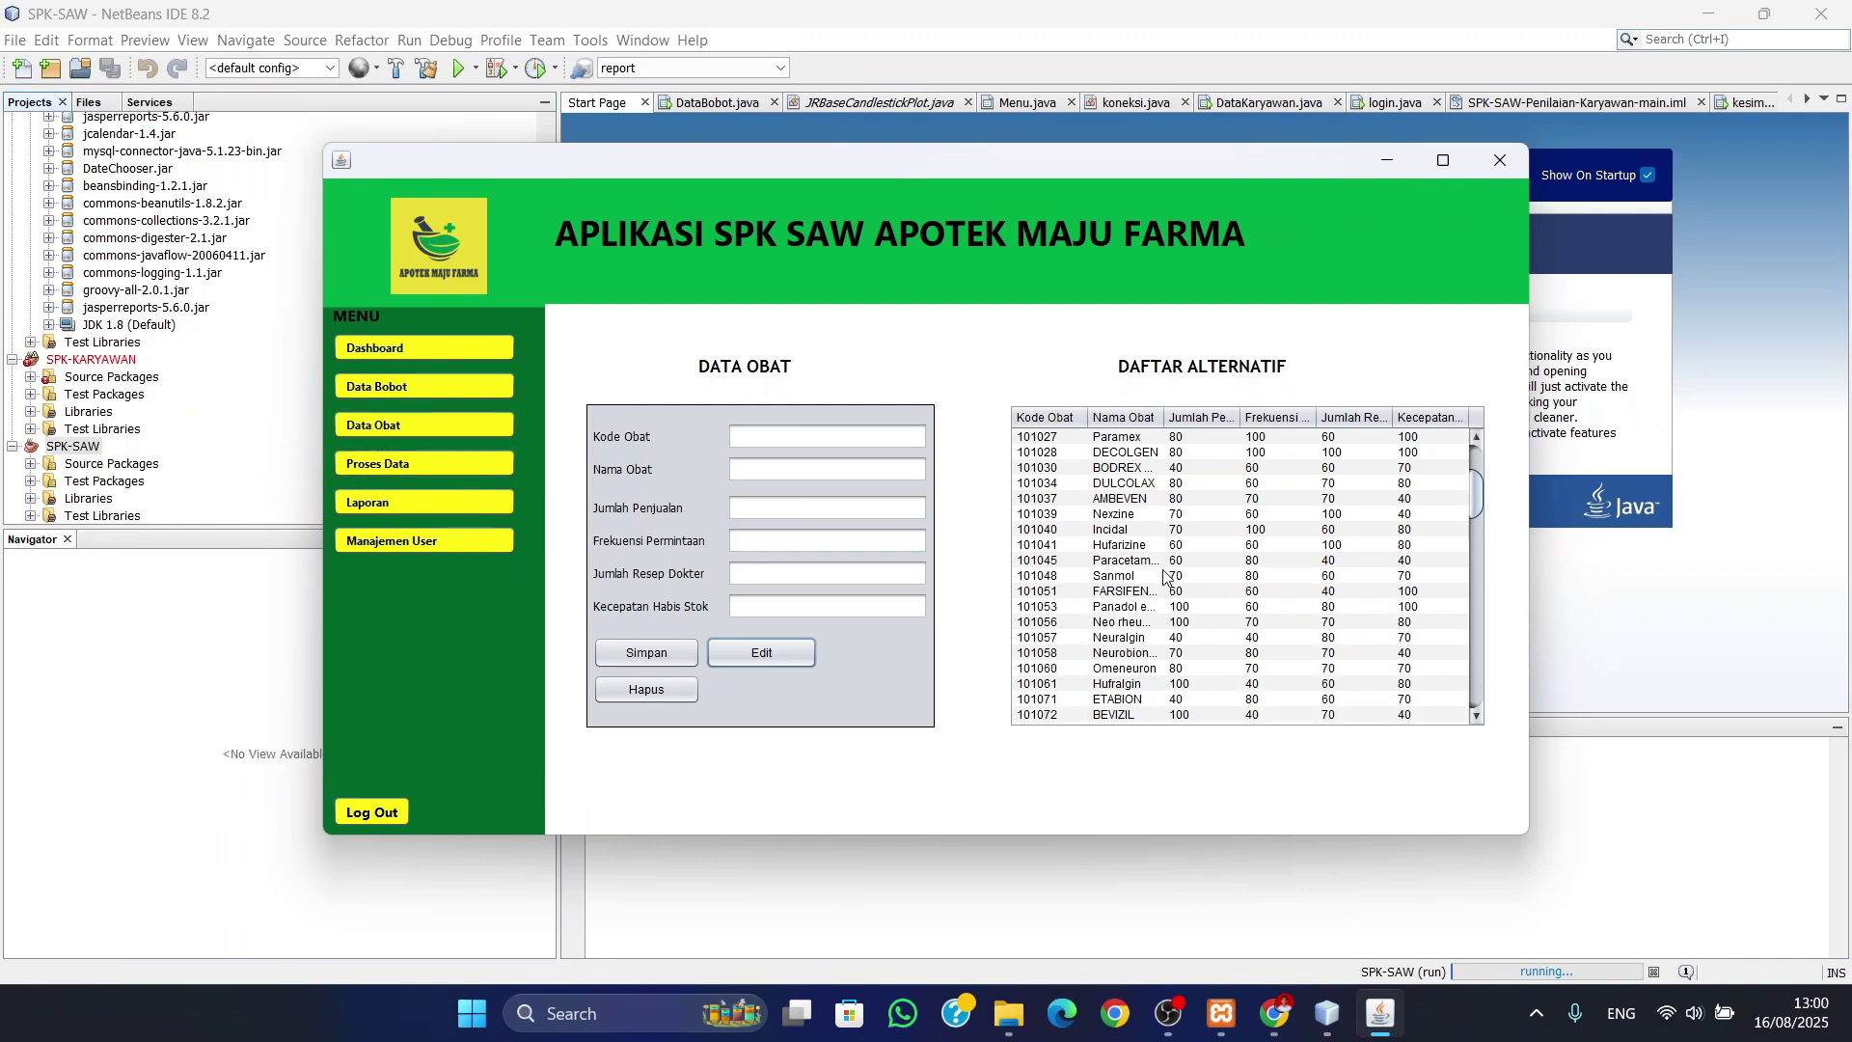
- On the Proses Data page, run Normalisasikan on the drug sales criteria values
left_click(395, 464)
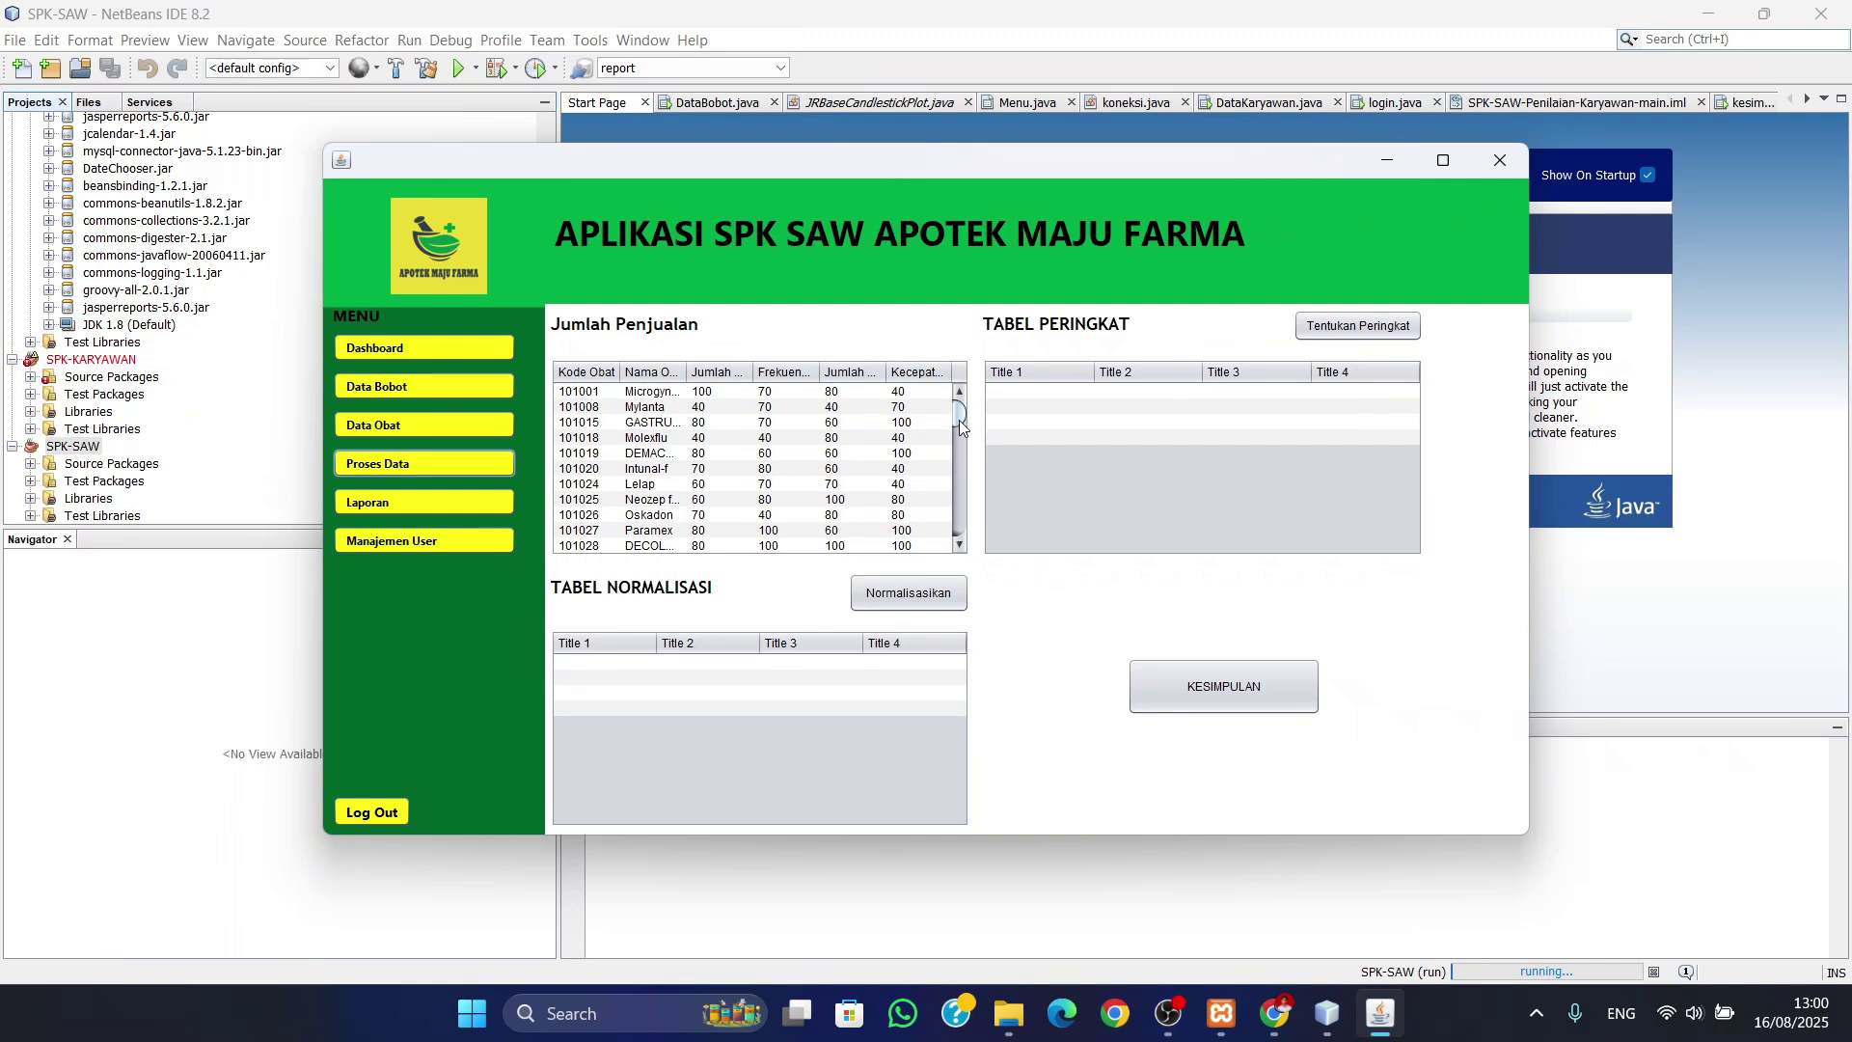
mouse_move(957, 416)
left_mouse_down()
mouse_move(958, 542)
mouse_move(955, 399)
left_mouse_up()
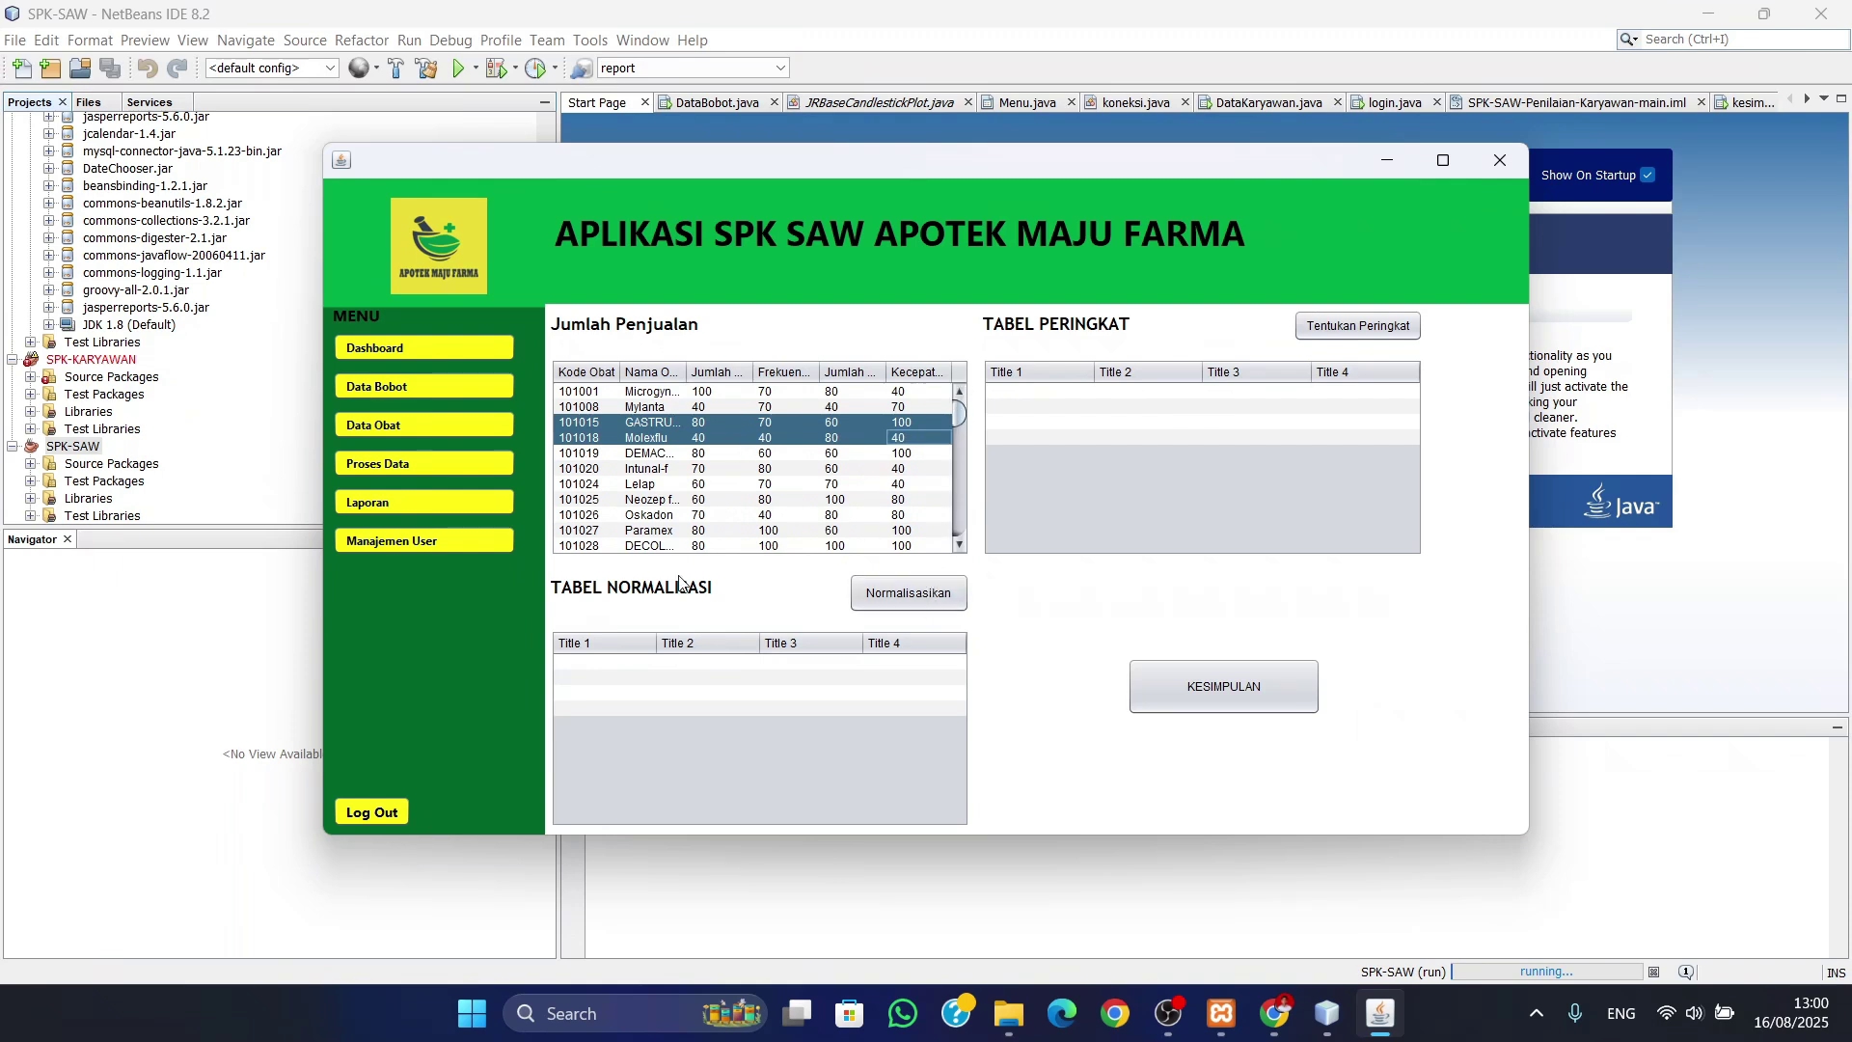
left_click(915, 595)
mouse_move(957, 681)
left_mouse_down()
mouse_move(960, 742)
mouse_move(964, 658)
left_mouse_up()
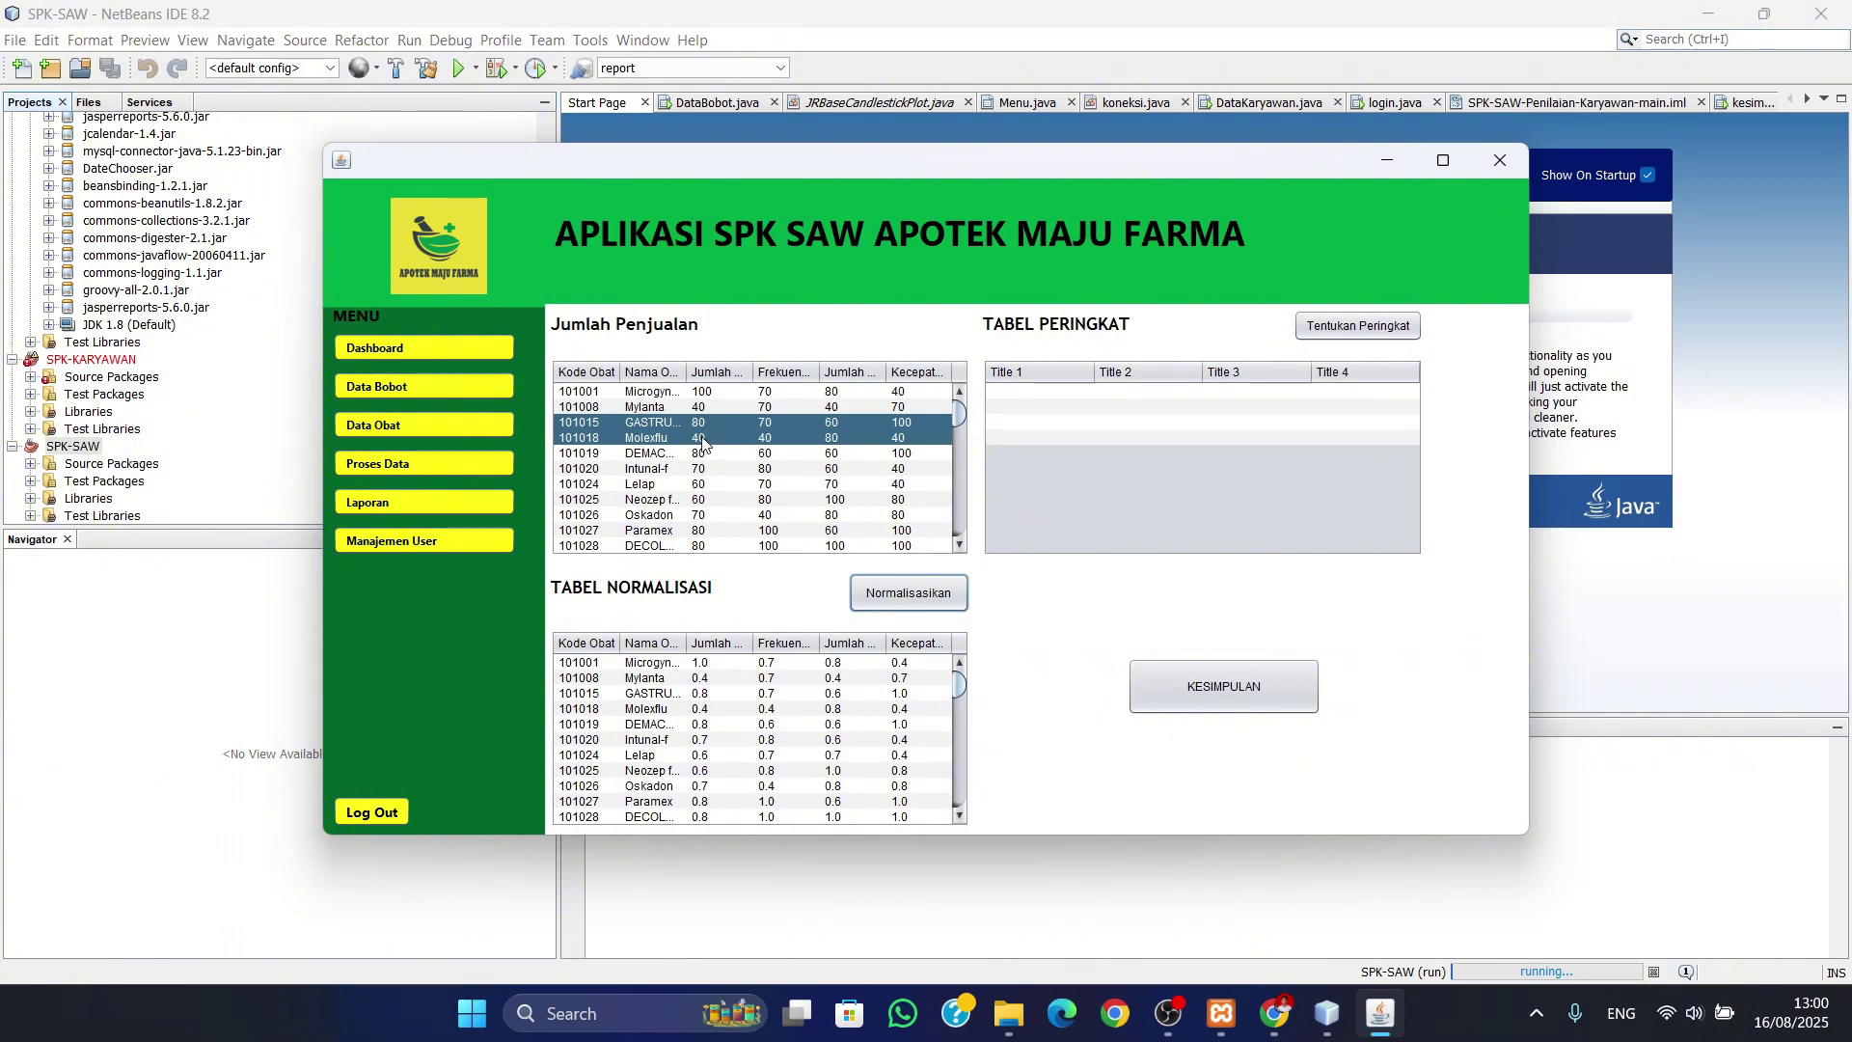
- Select the Molexflu row, normalise again, and check the table's bottom rows
left_click(665, 439)
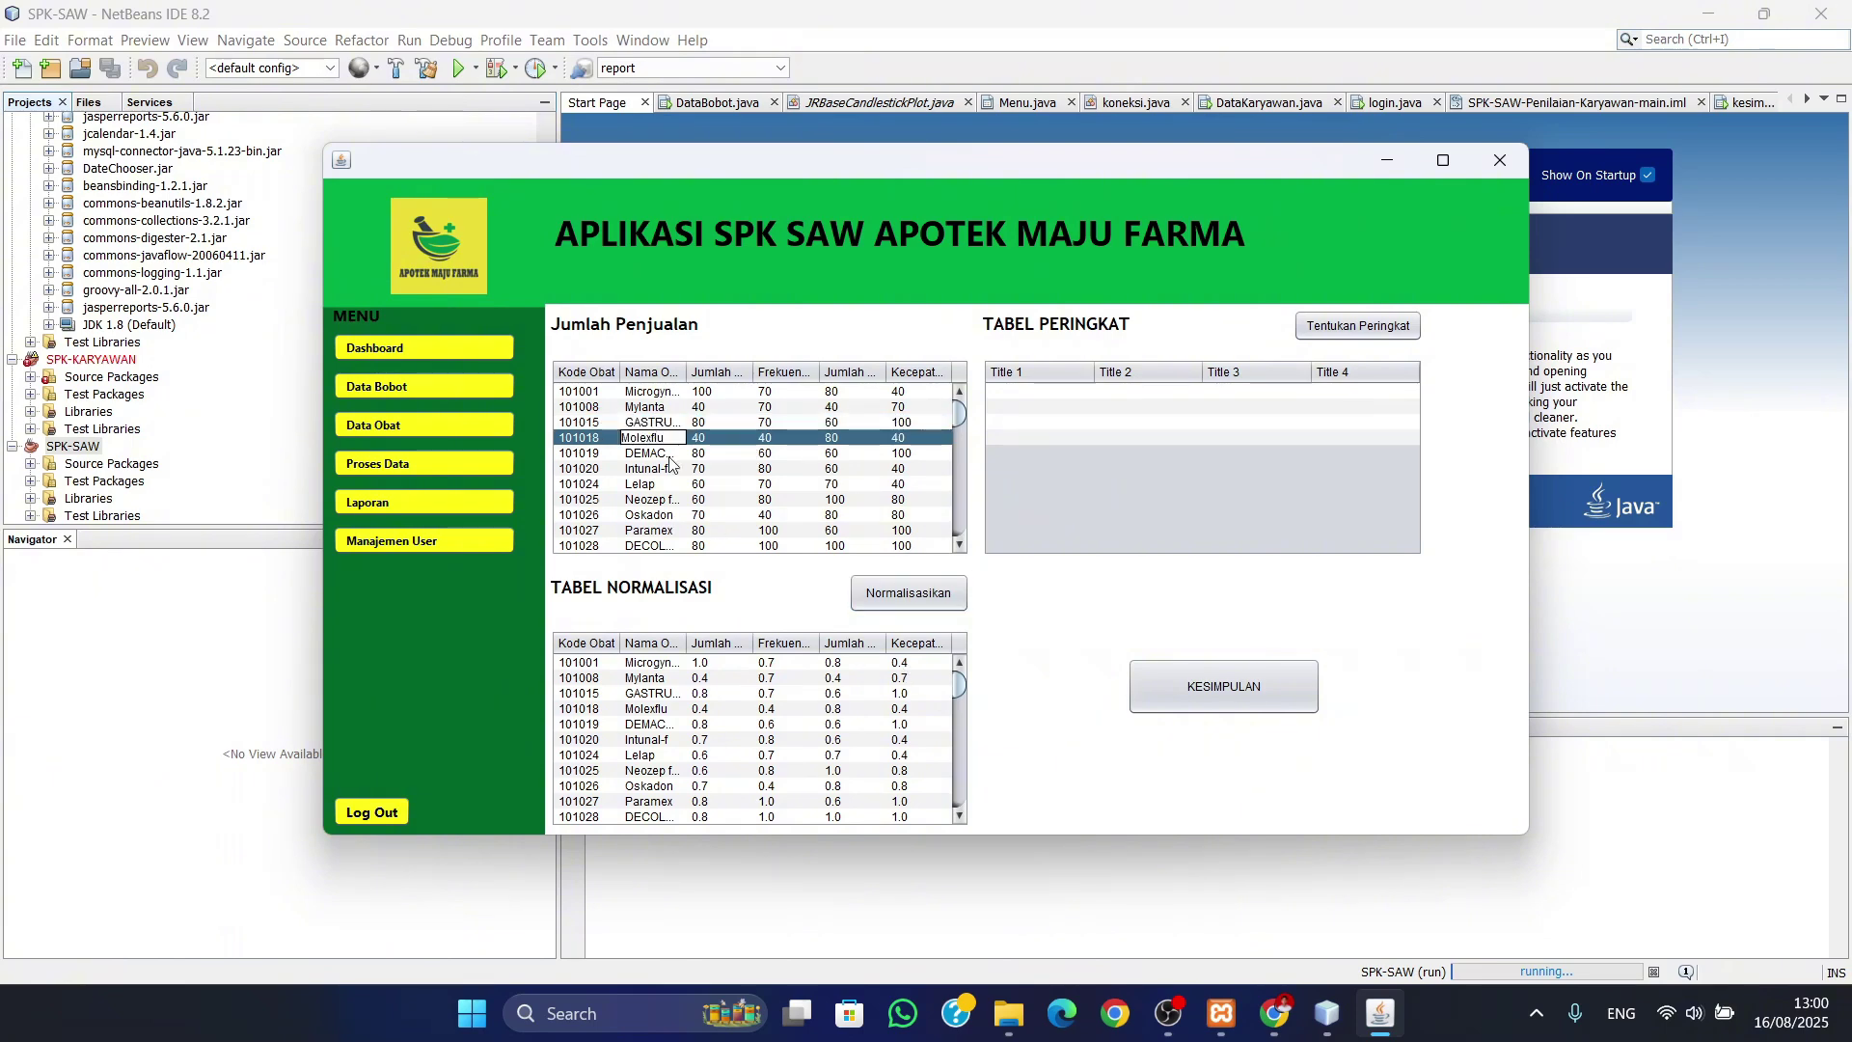
left_click(787, 440)
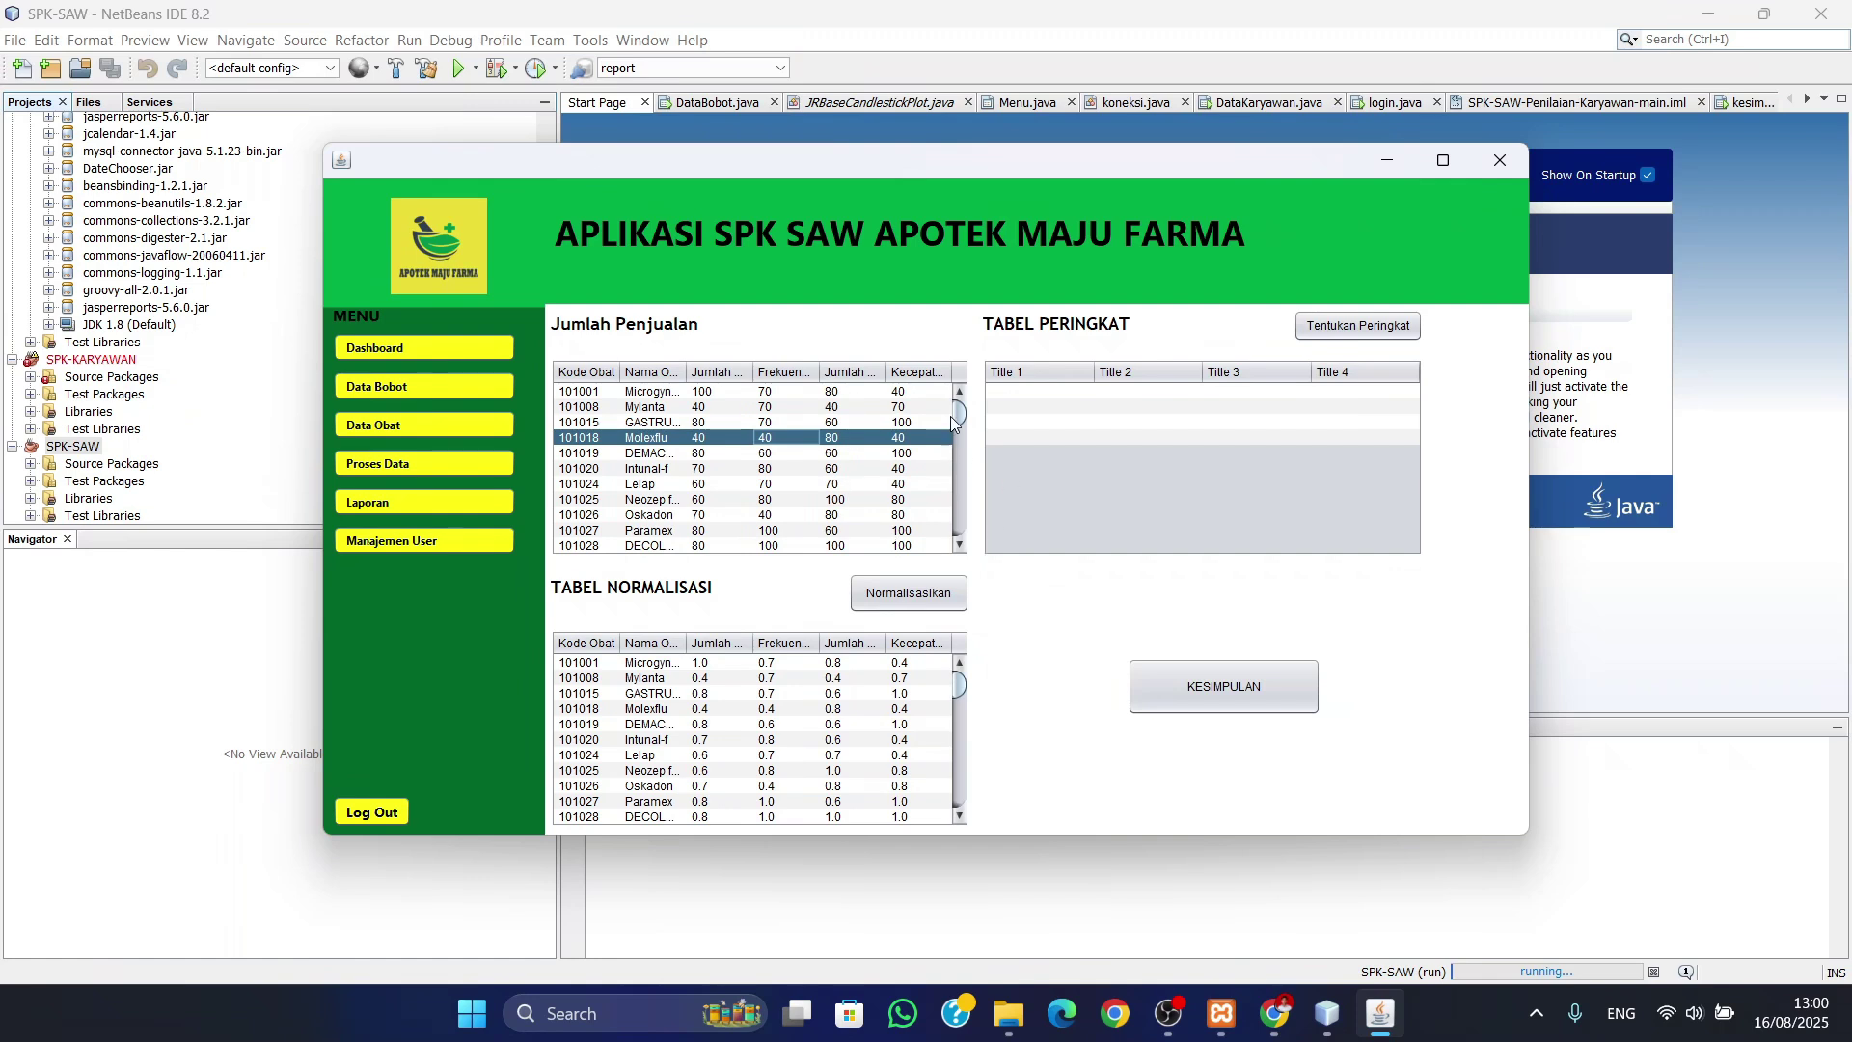
left_click_drag(953, 415, 962, 533)
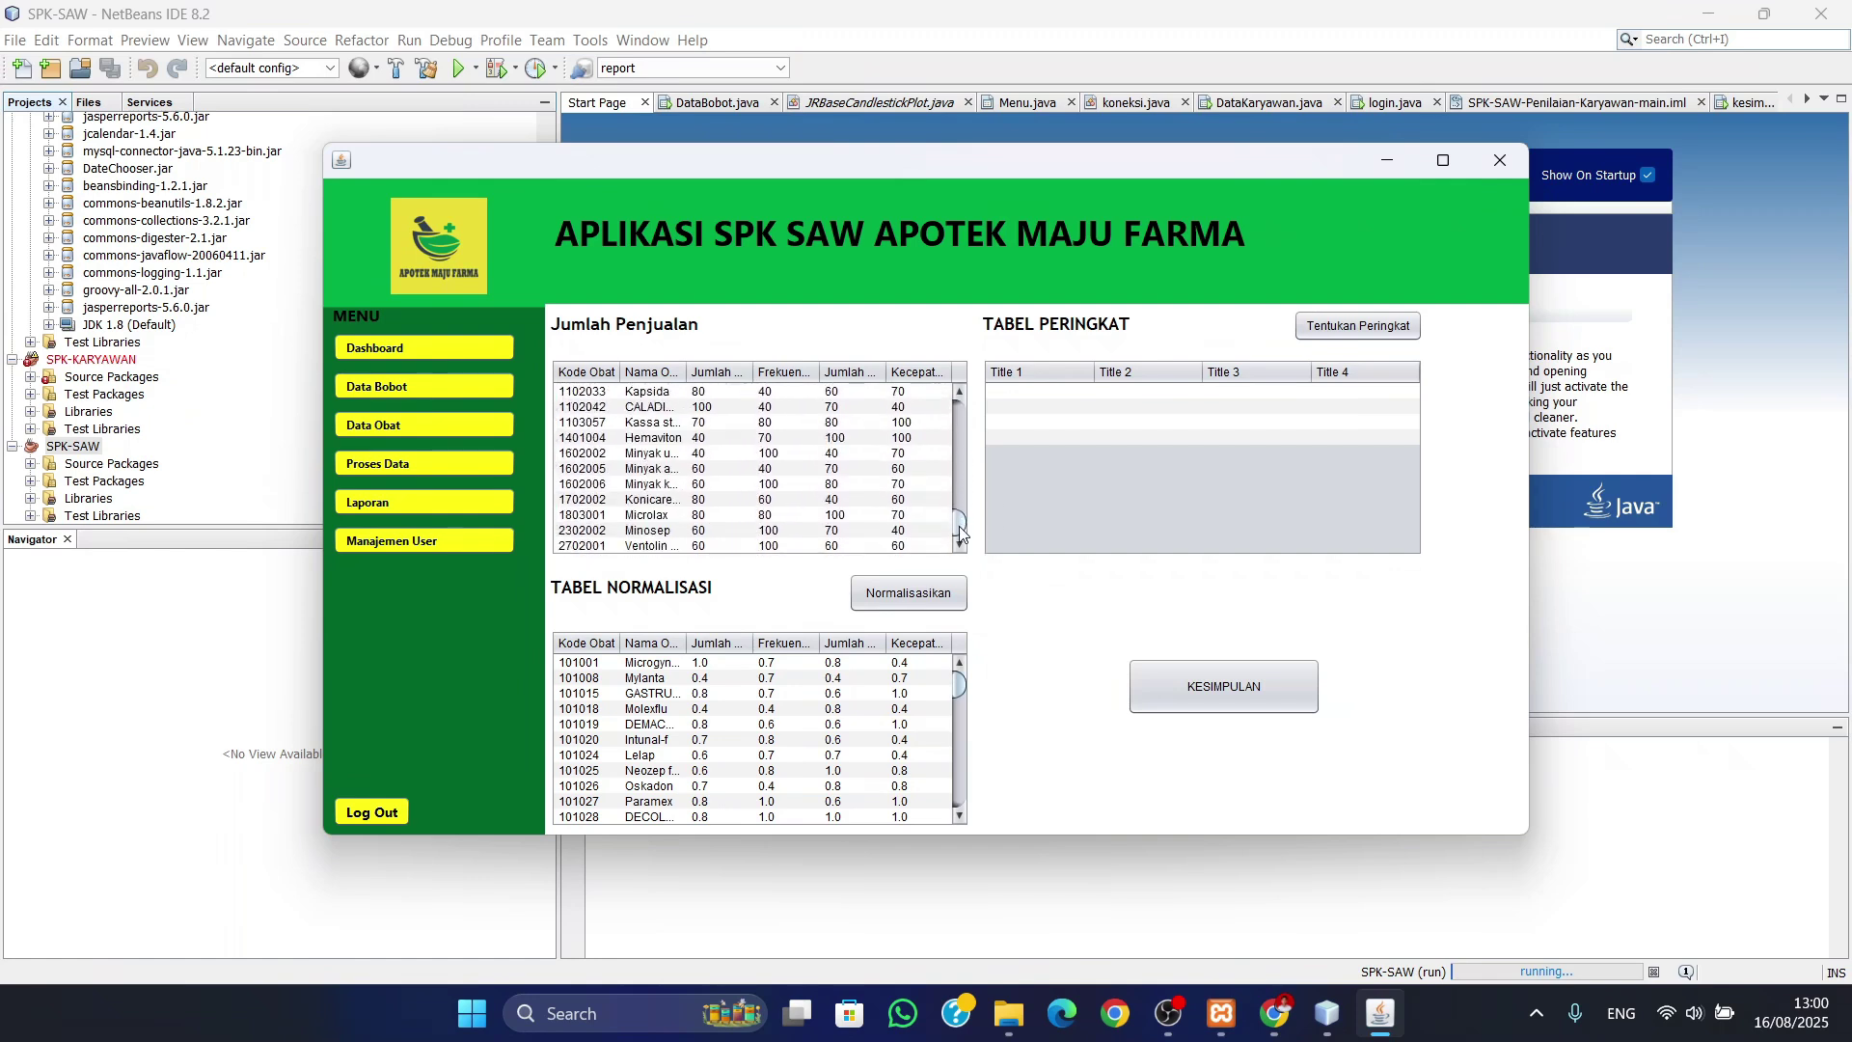
left_click(912, 594)
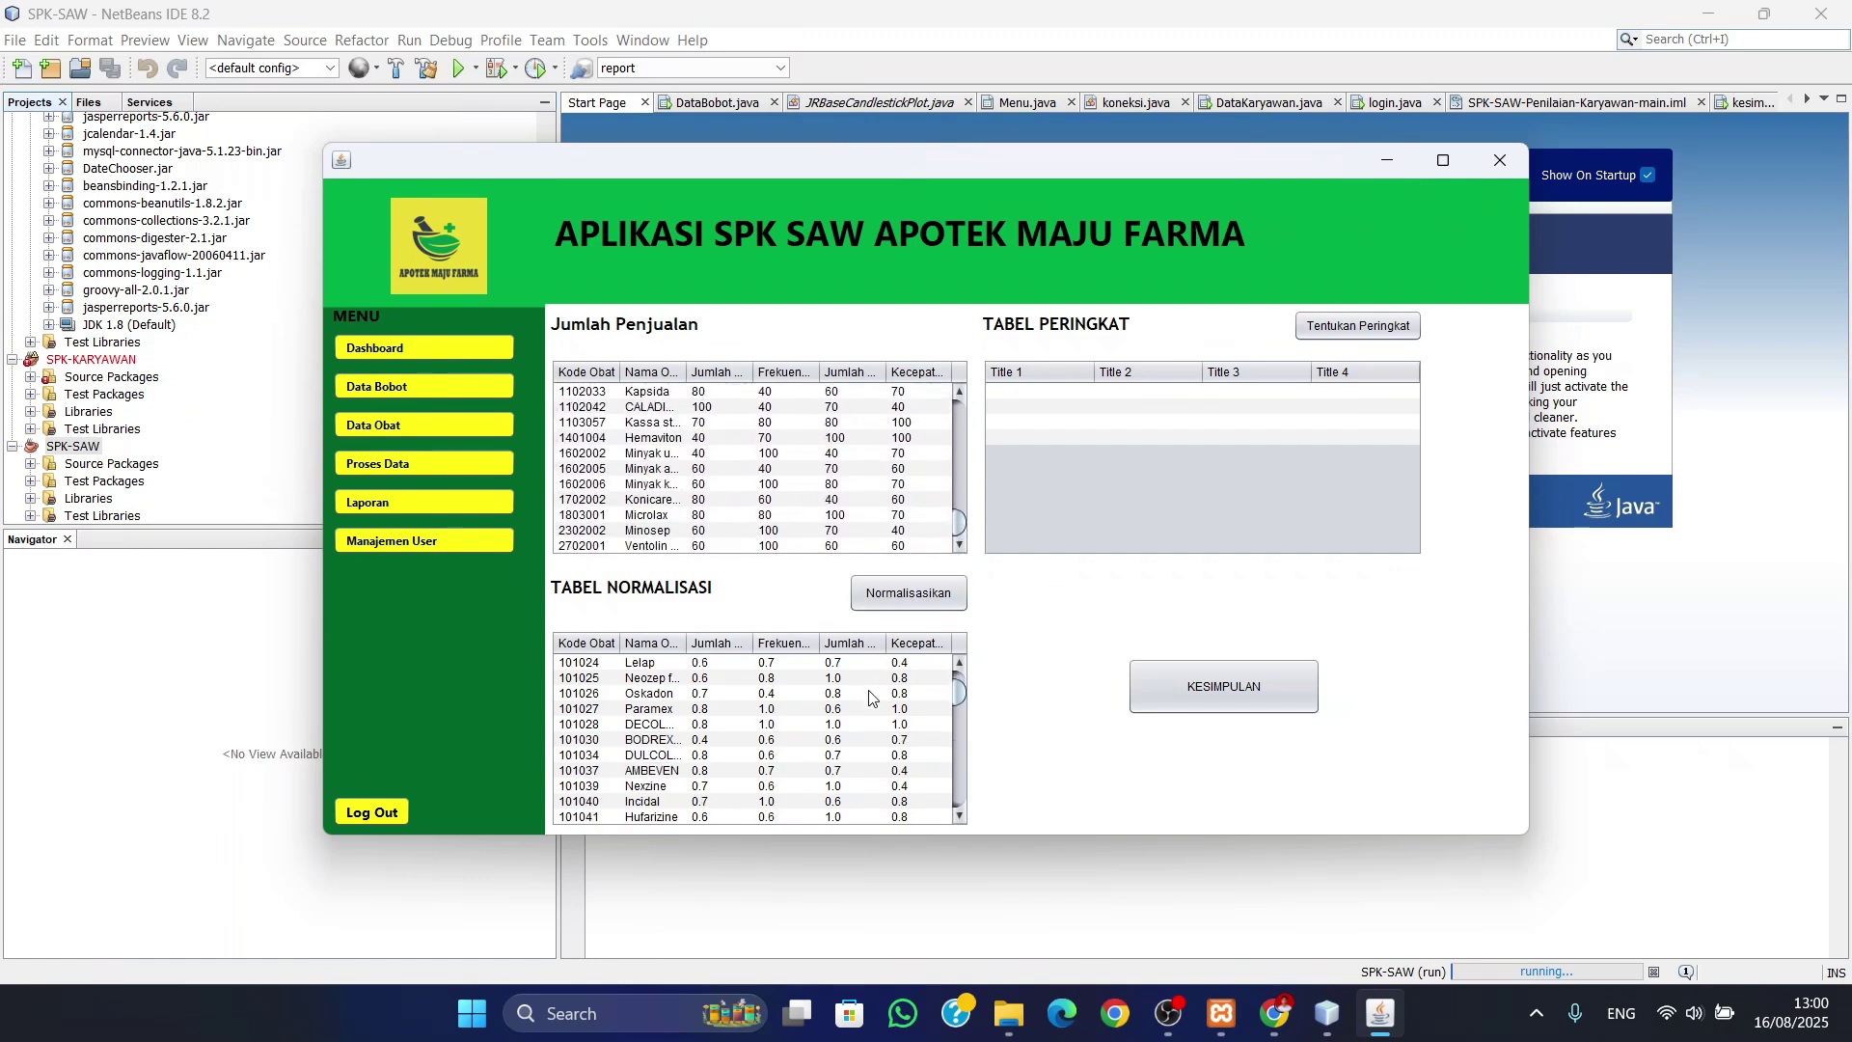
left_click_drag(959, 721, 961, 814)
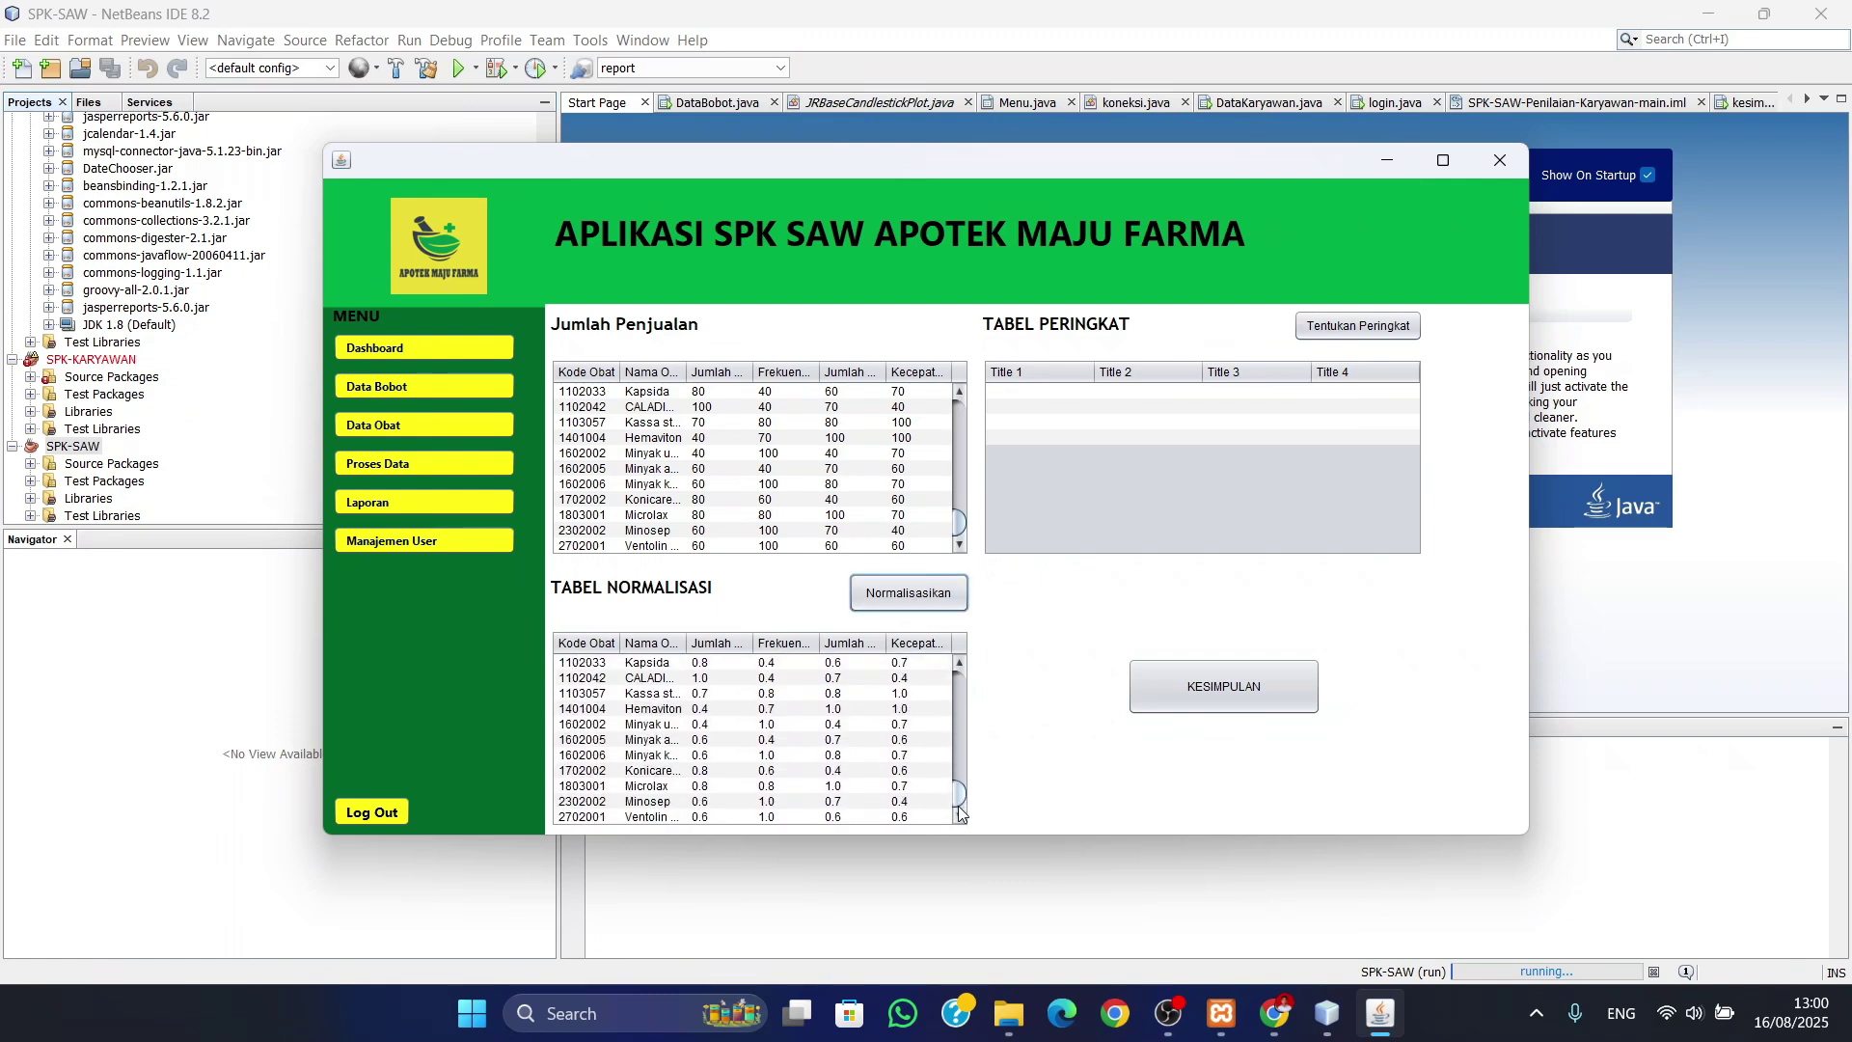
- Rank the drugs with Tentukan Peringkat and browse the ranking, with DECOLGEN on top
left_click(1370, 330)
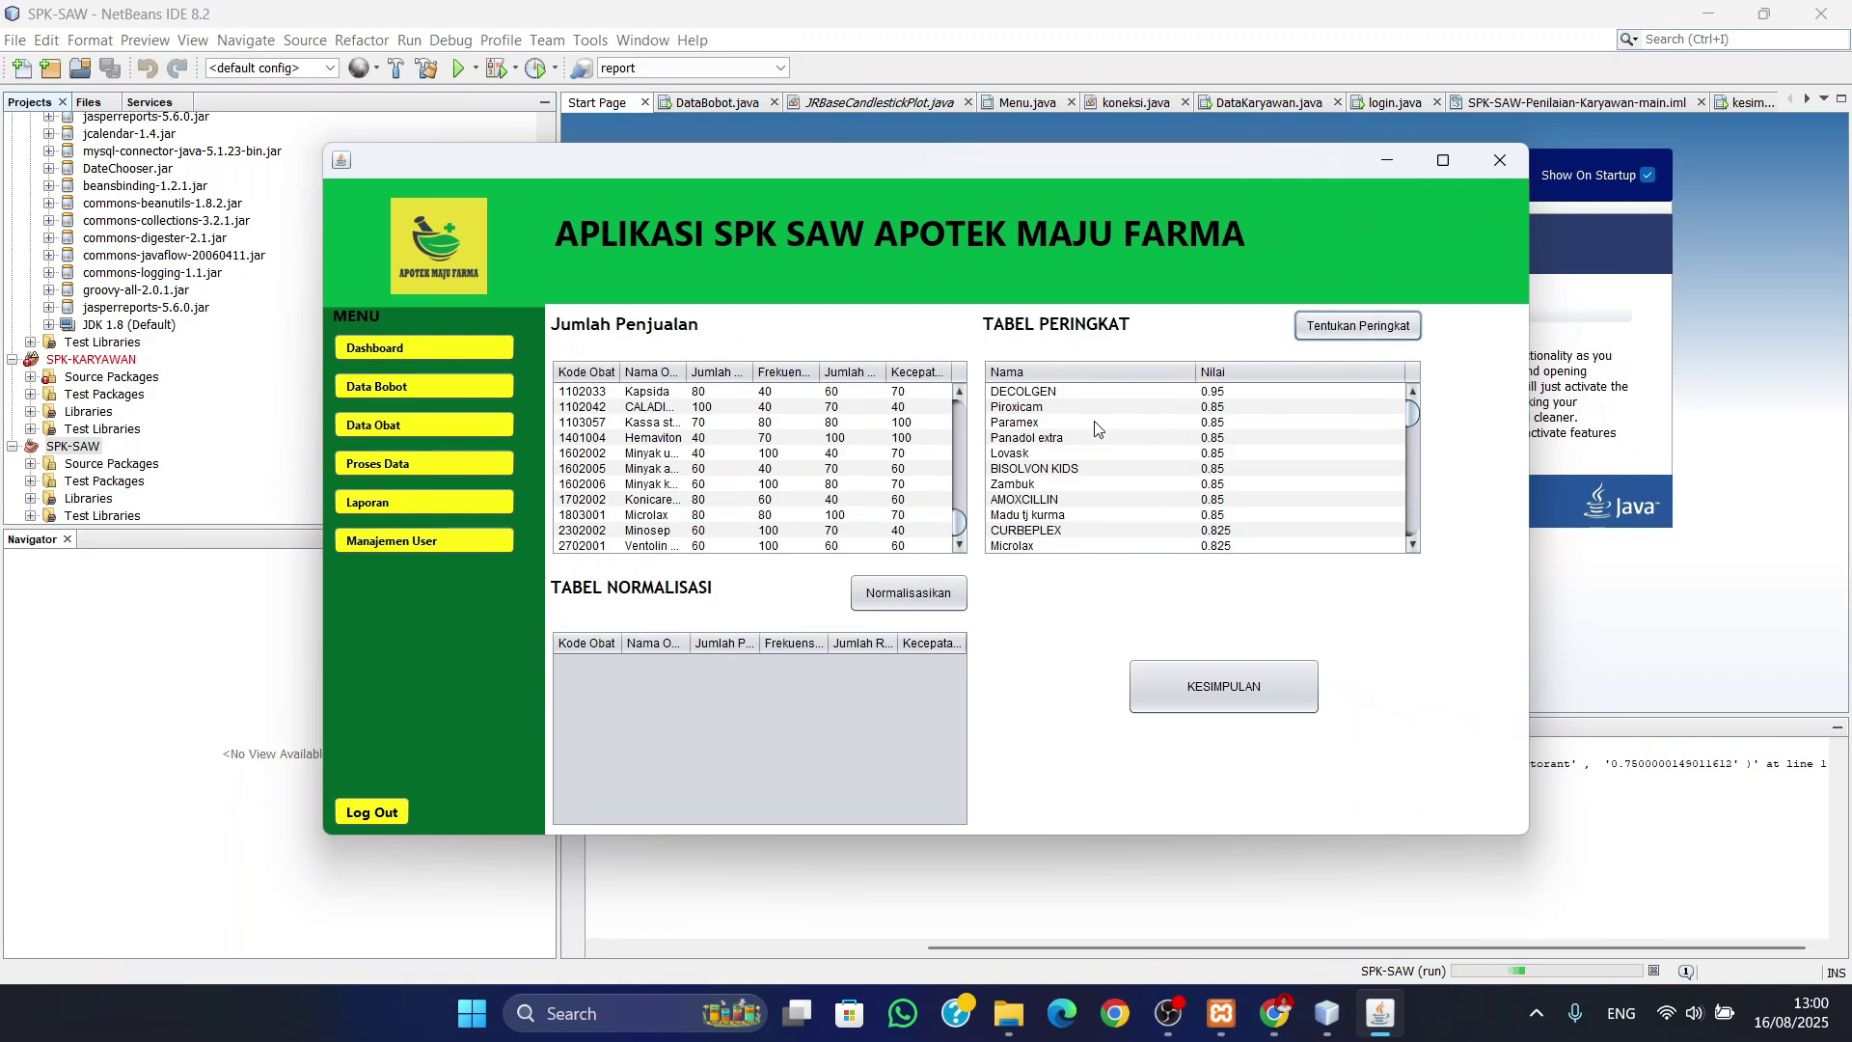
left_click_drag(1068, 391, 1056, 507)
scroll(1060, 503, "down", 5)
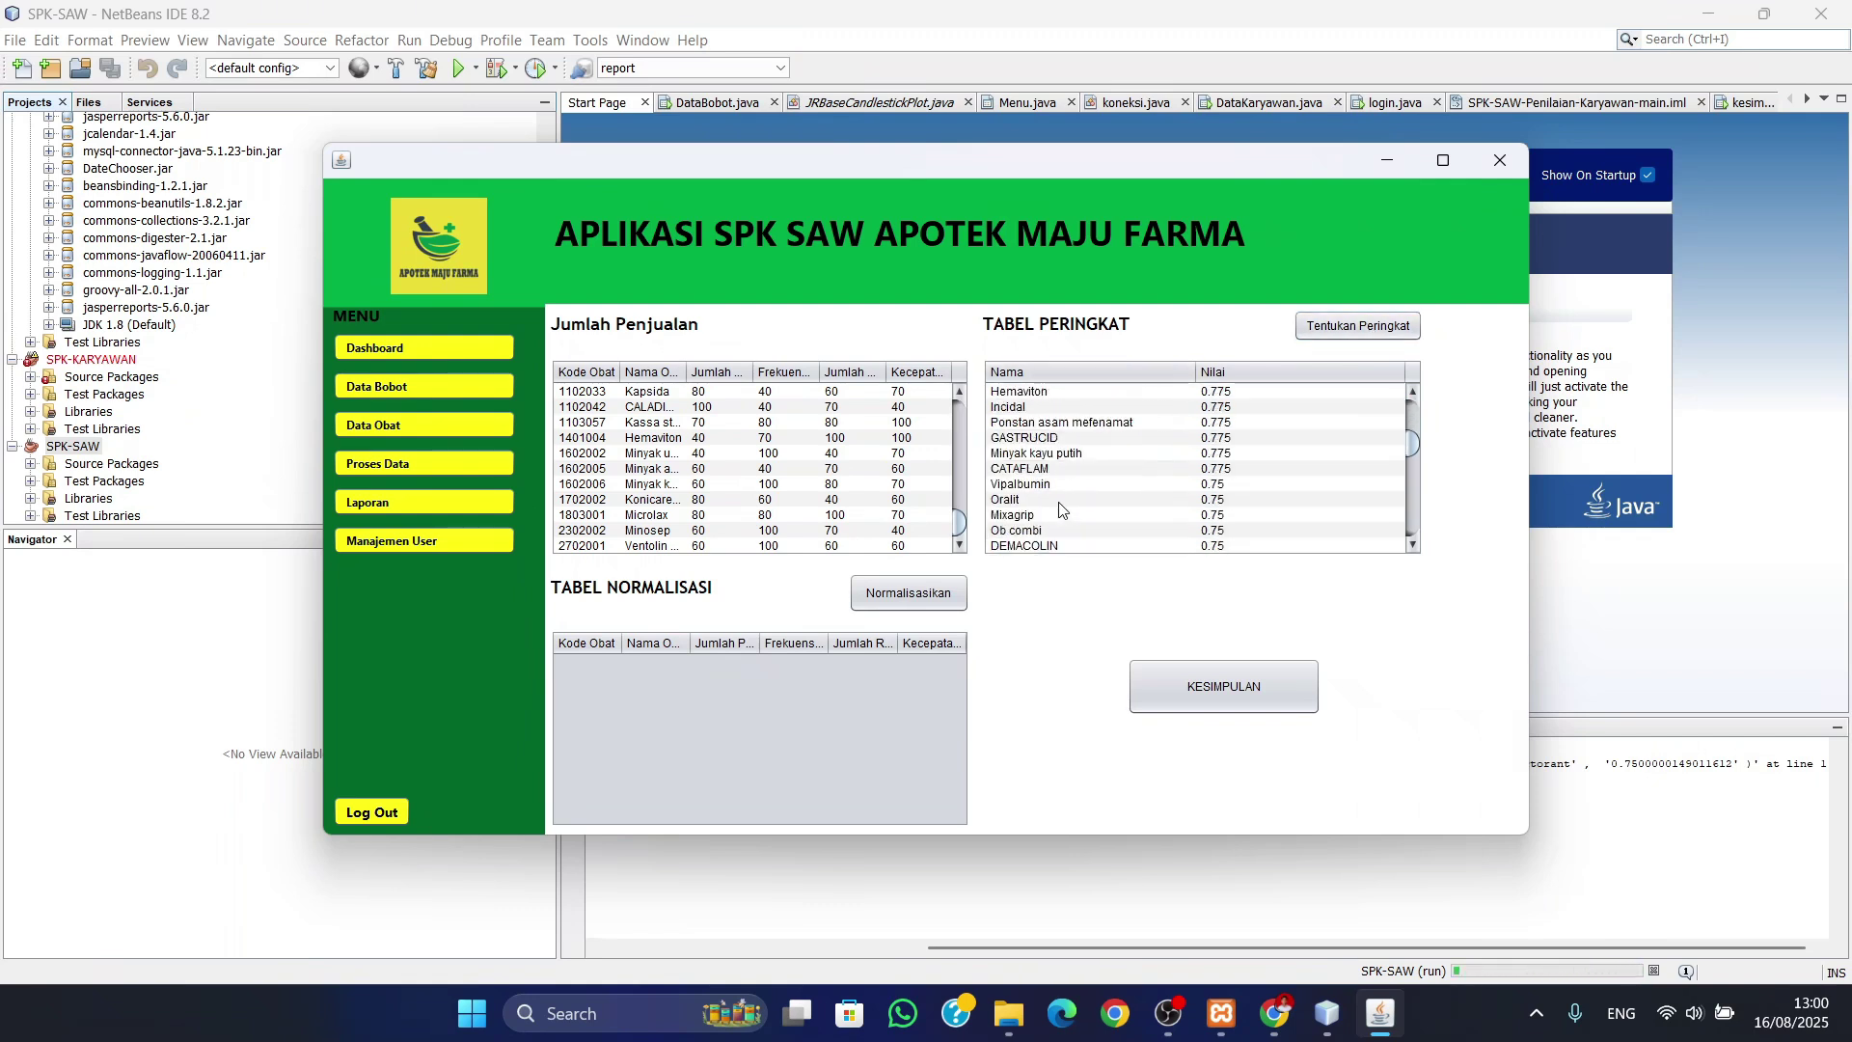
scroll(1060, 504, "up", 2)
scroll(1058, 494, "down", 2)
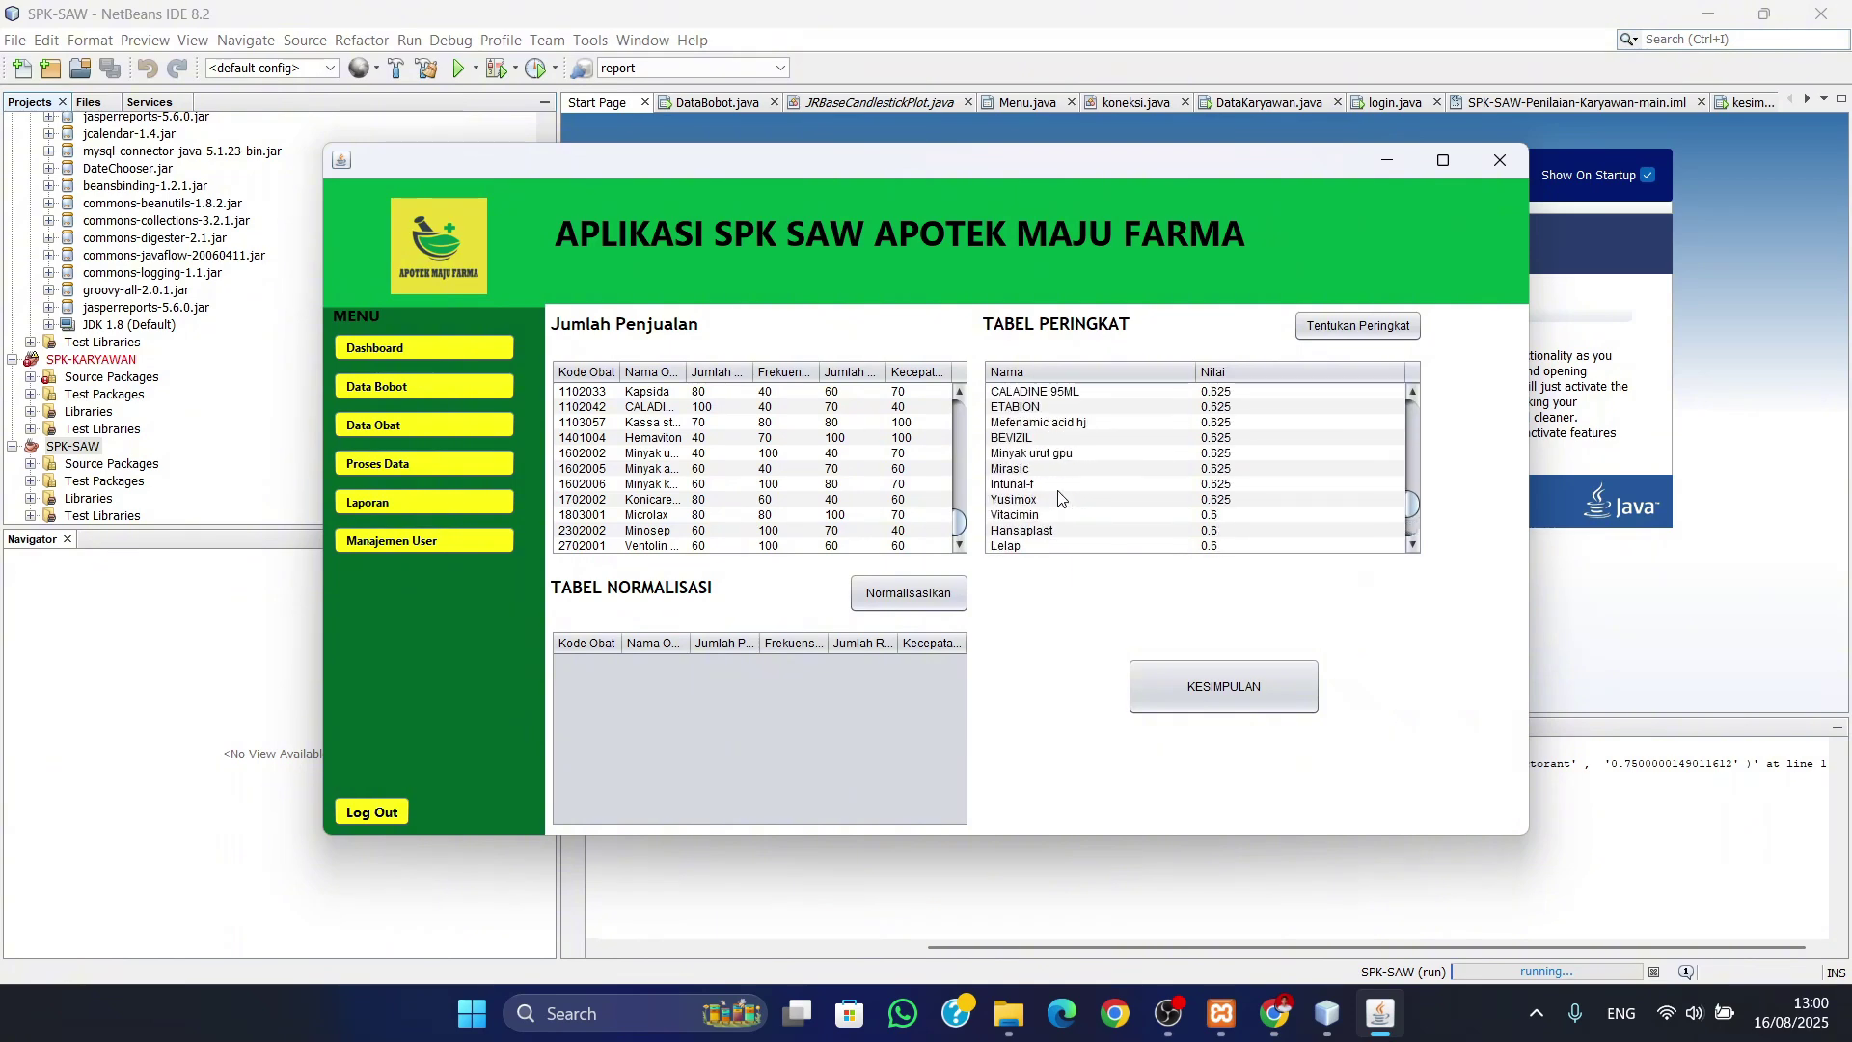
scroll(1059, 492, "up", 5)
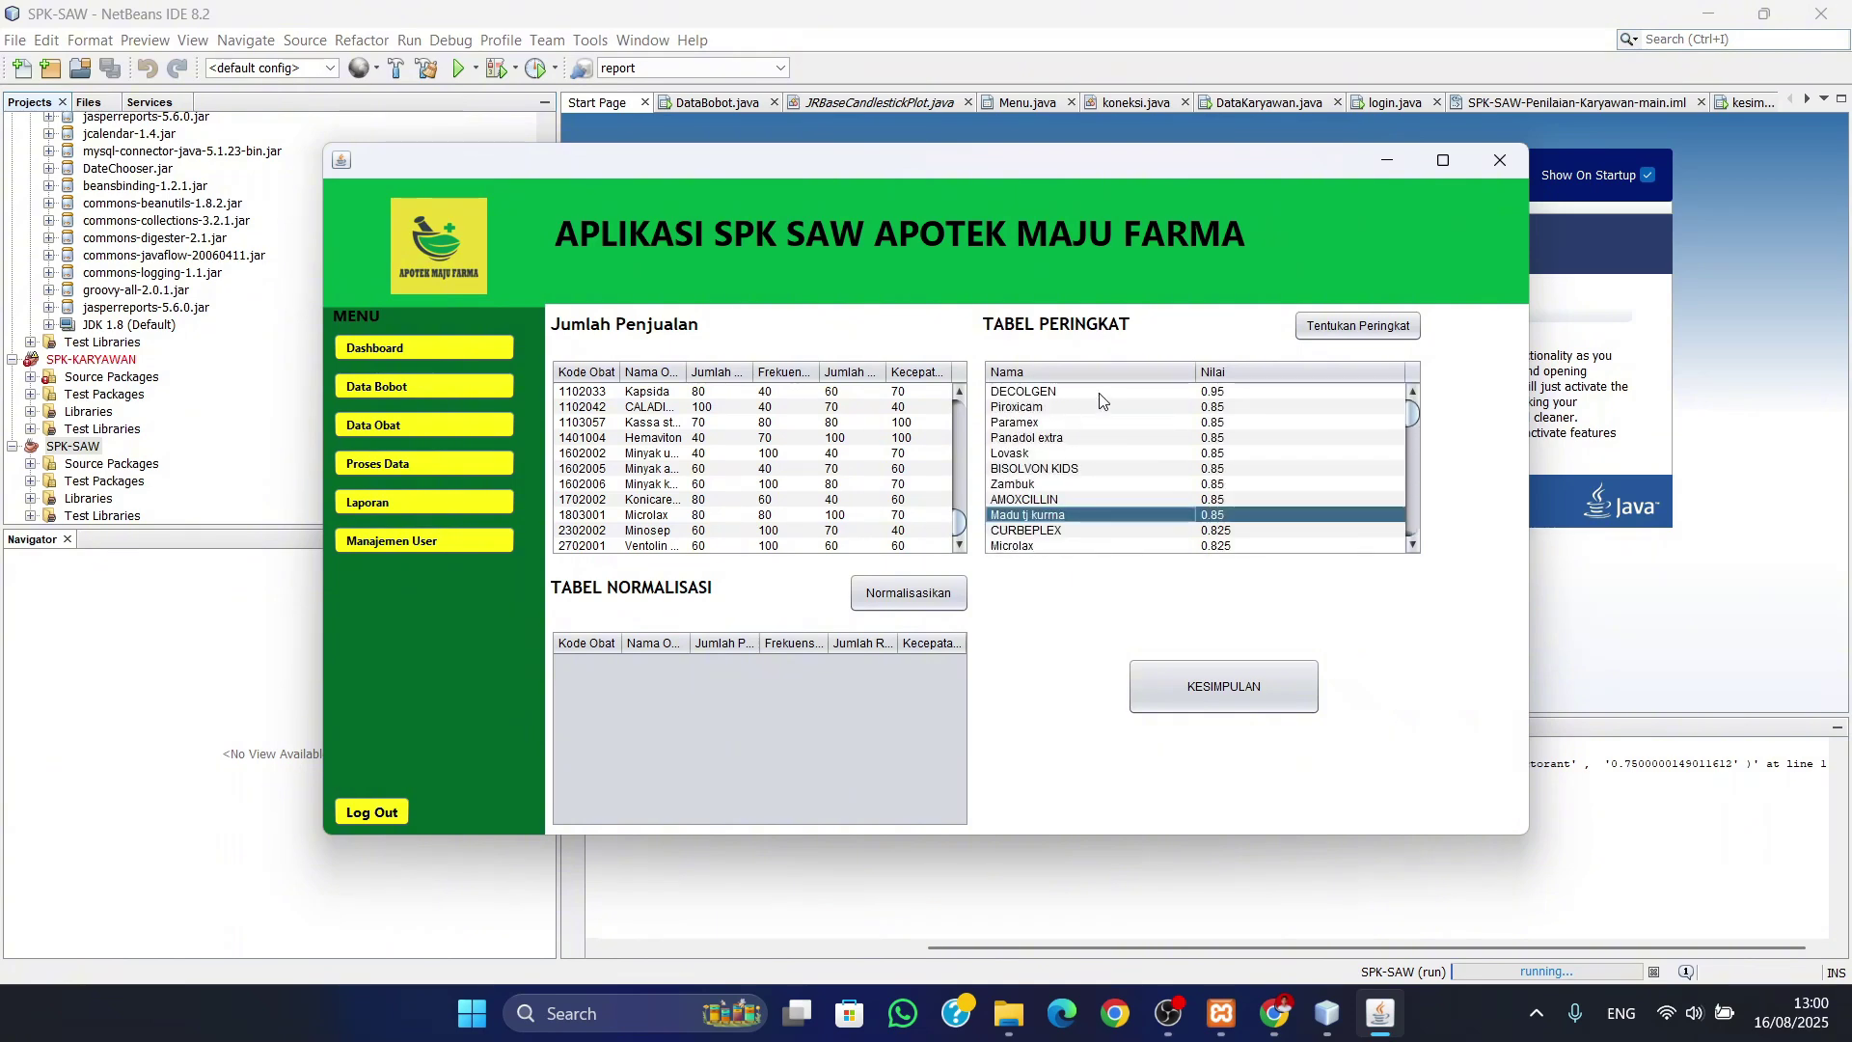
left_click(1100, 394)
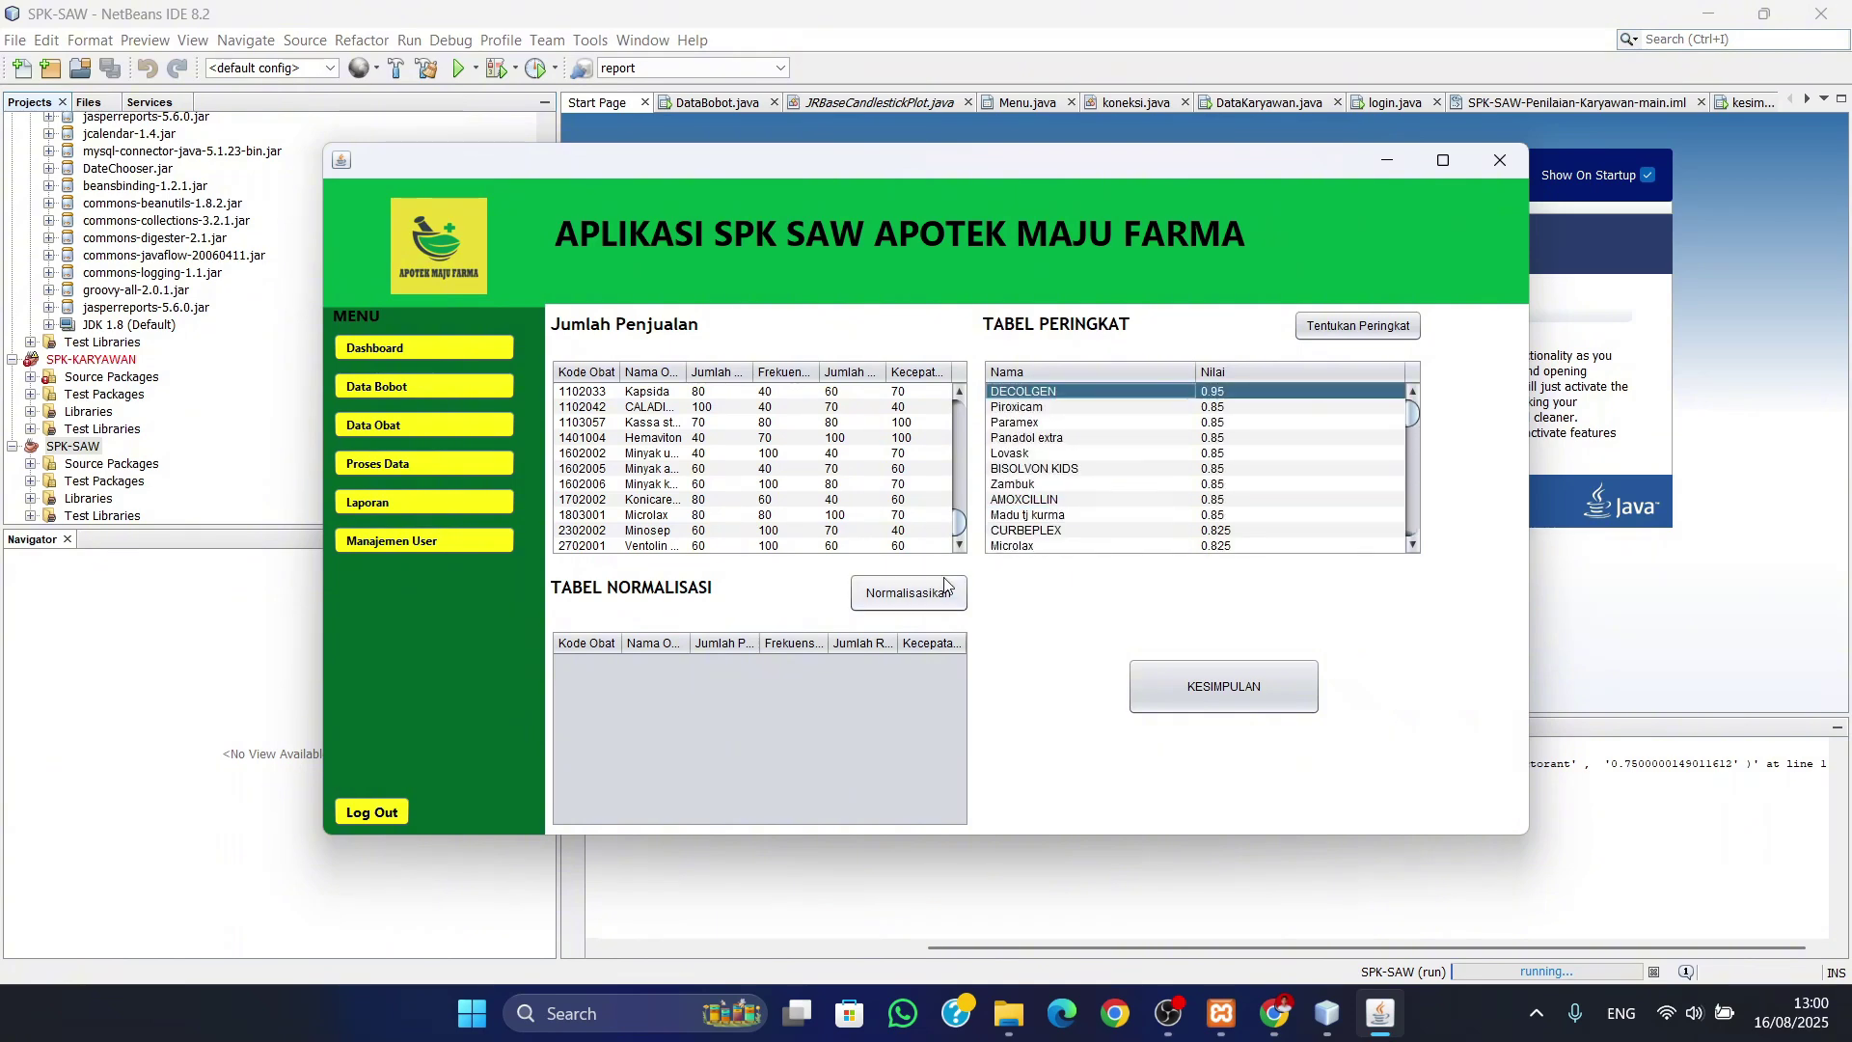
- Review the KESIMPULAN best-selling conclusion window, then close it
left_click(1249, 702)
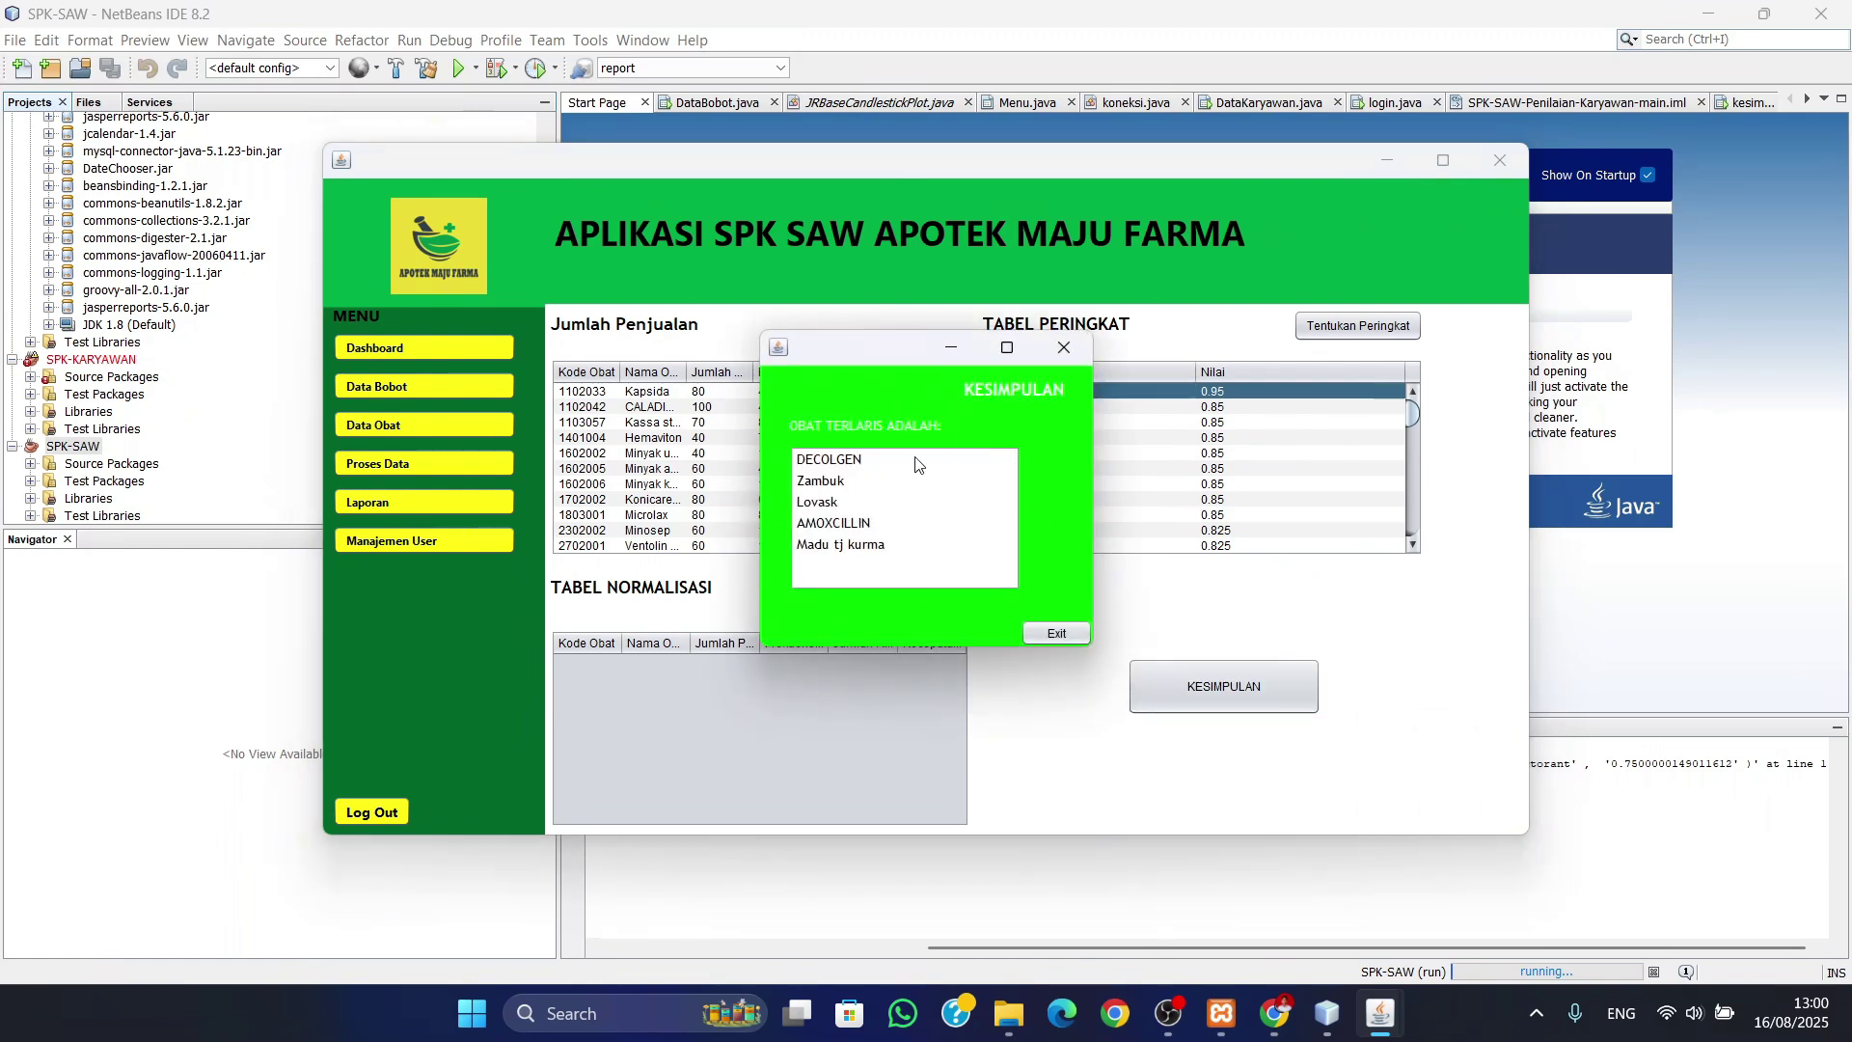
left_click_drag(905, 347, 801, 343)
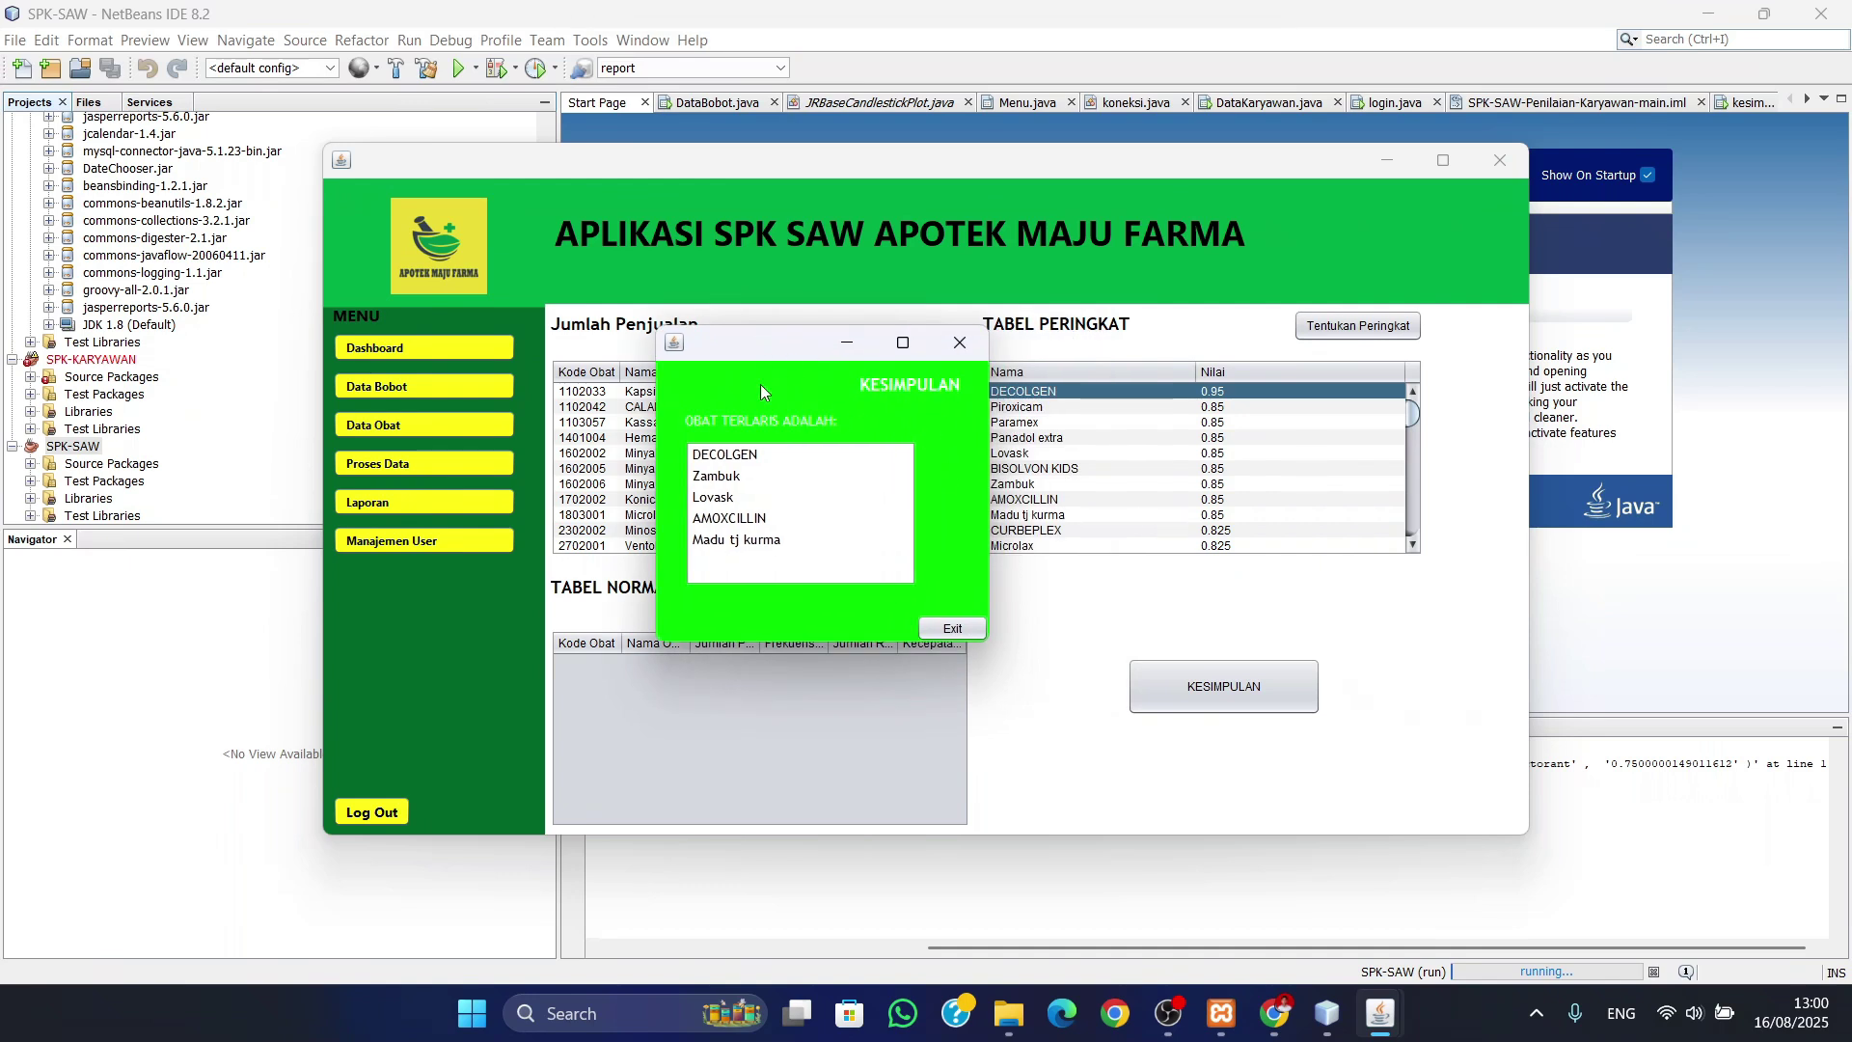
left_click(960, 343)
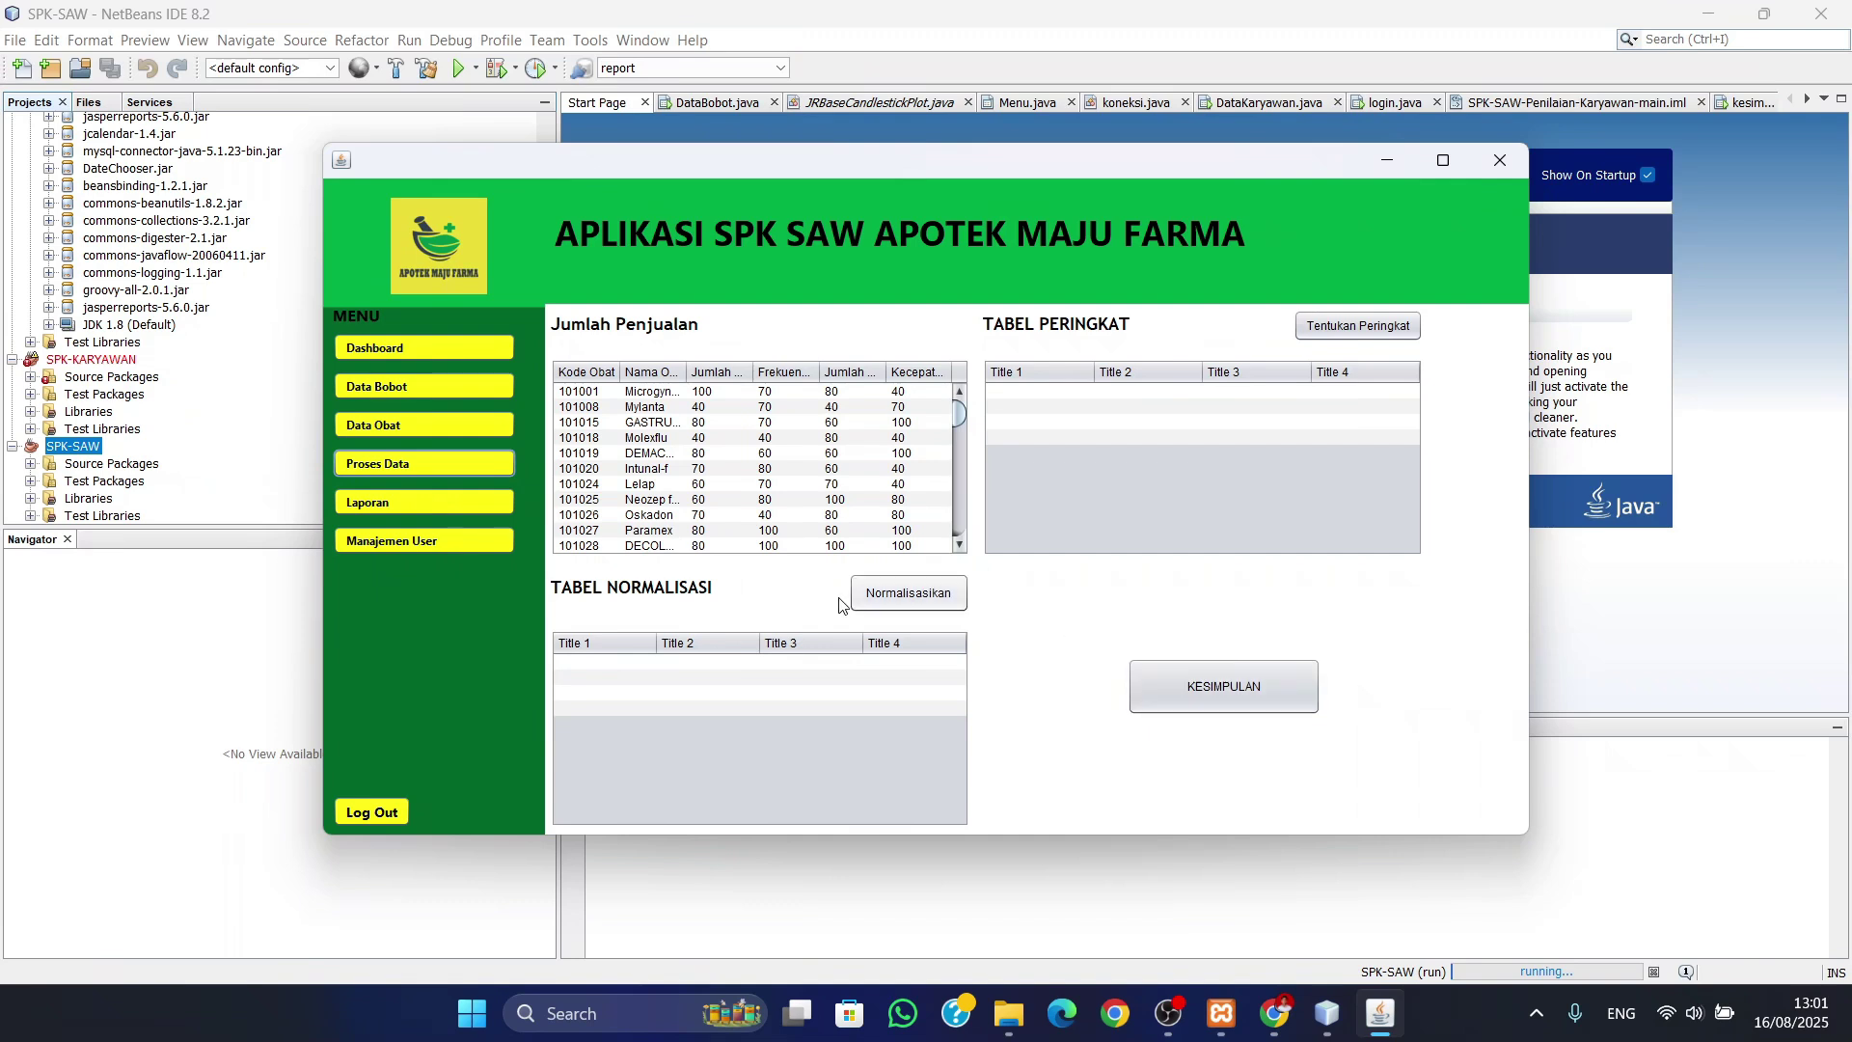
- View the Data Bobot report full screen with b1–b4 each at 0.25, then close it
left_click(431, 504)
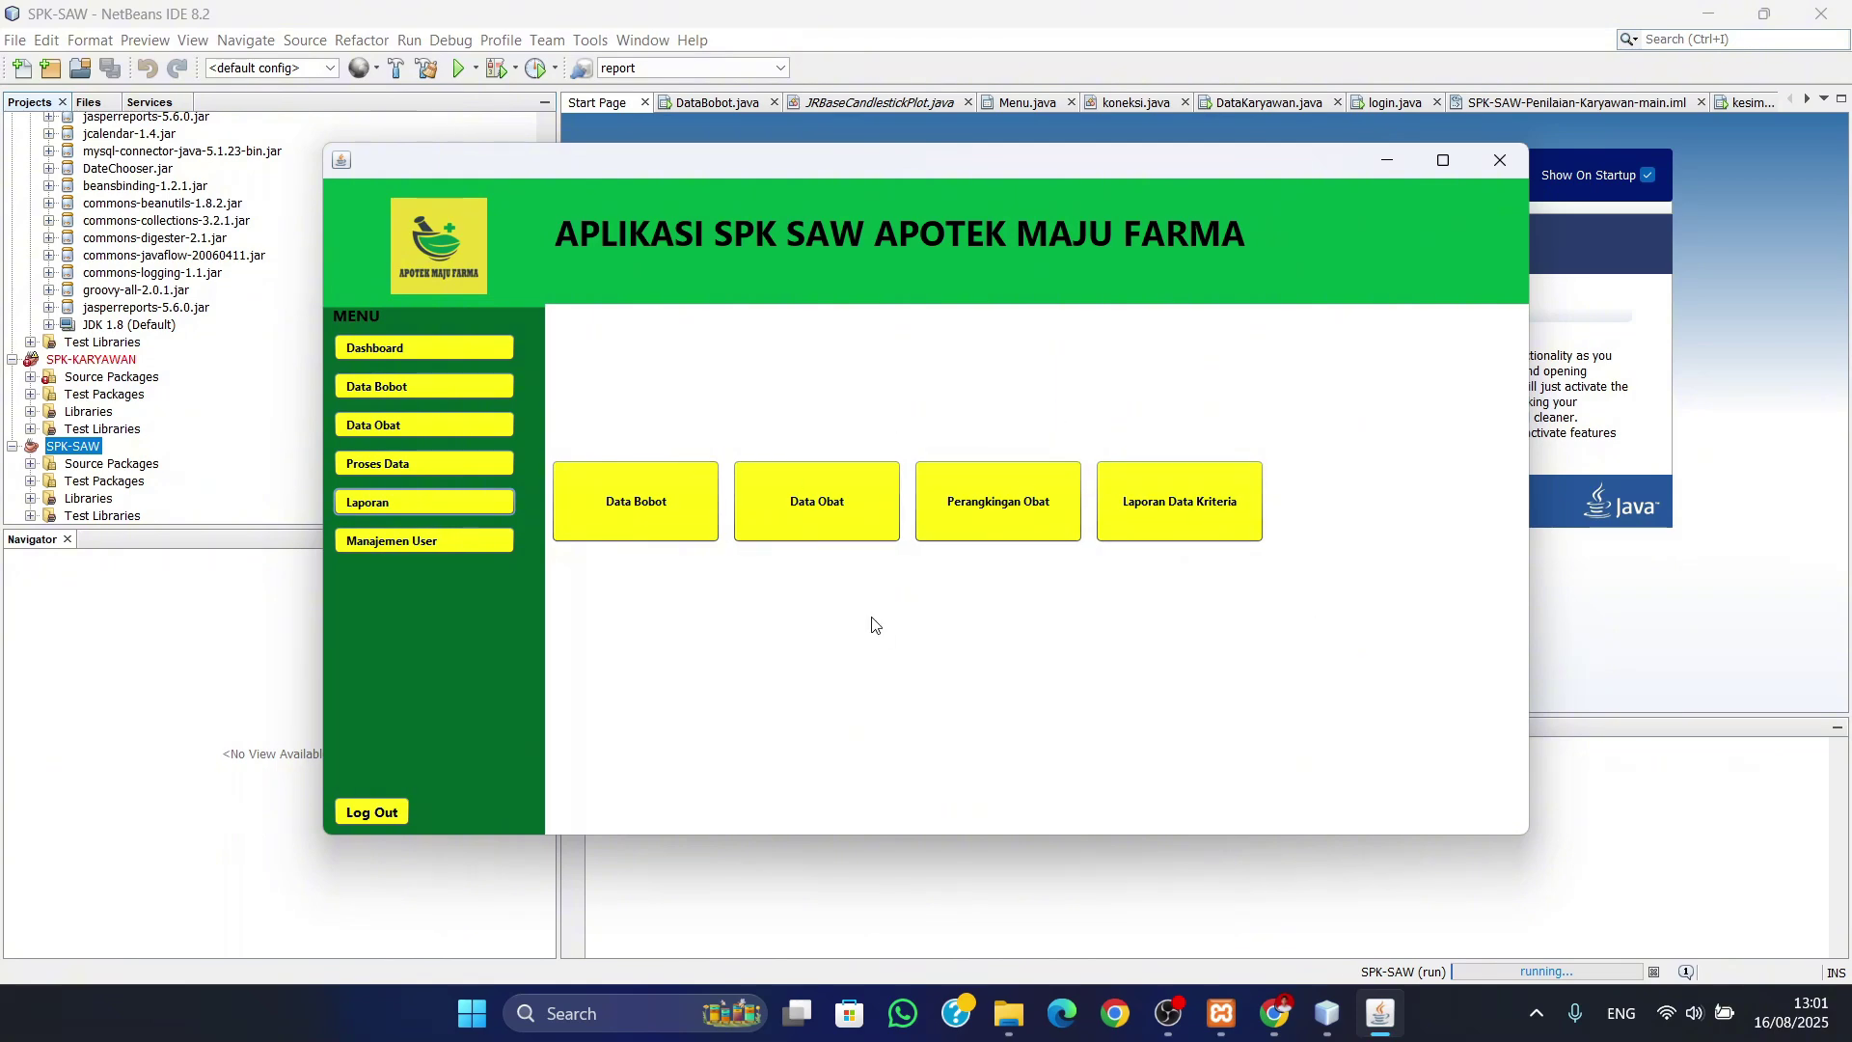
left_click(631, 511)
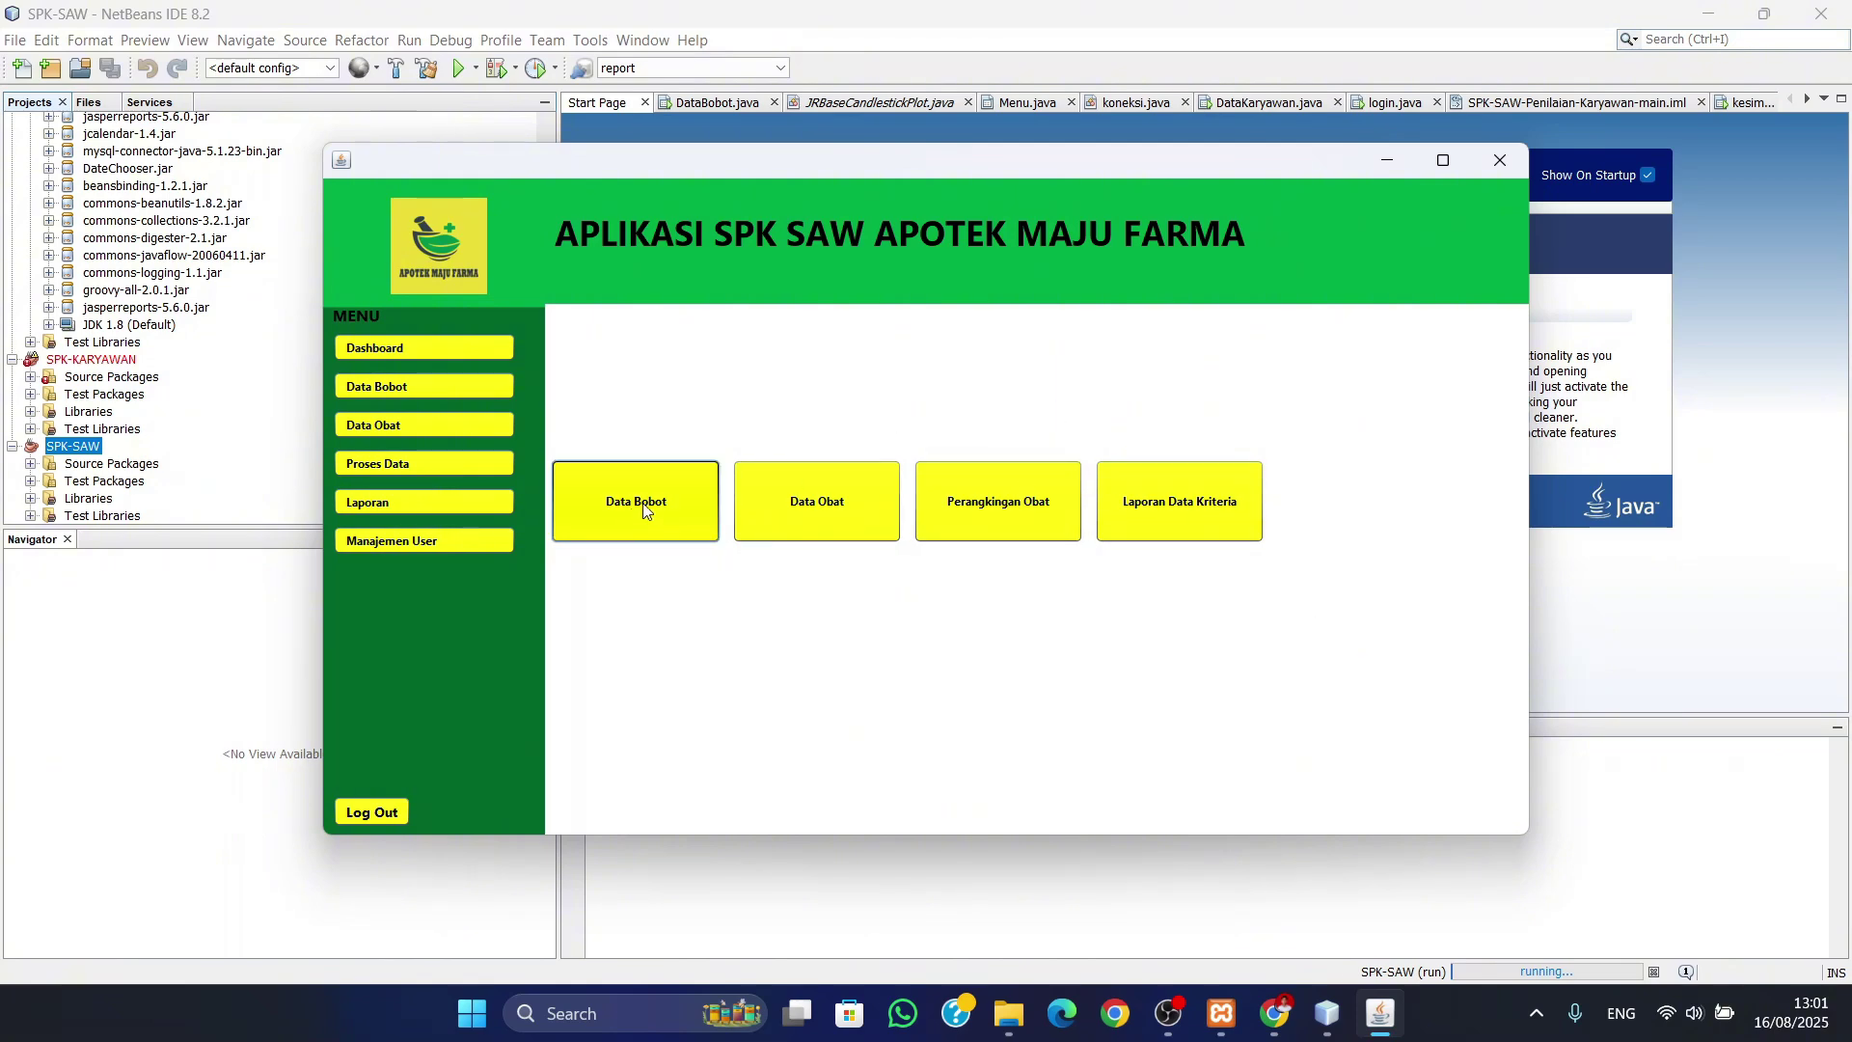
left_click(776, 17)
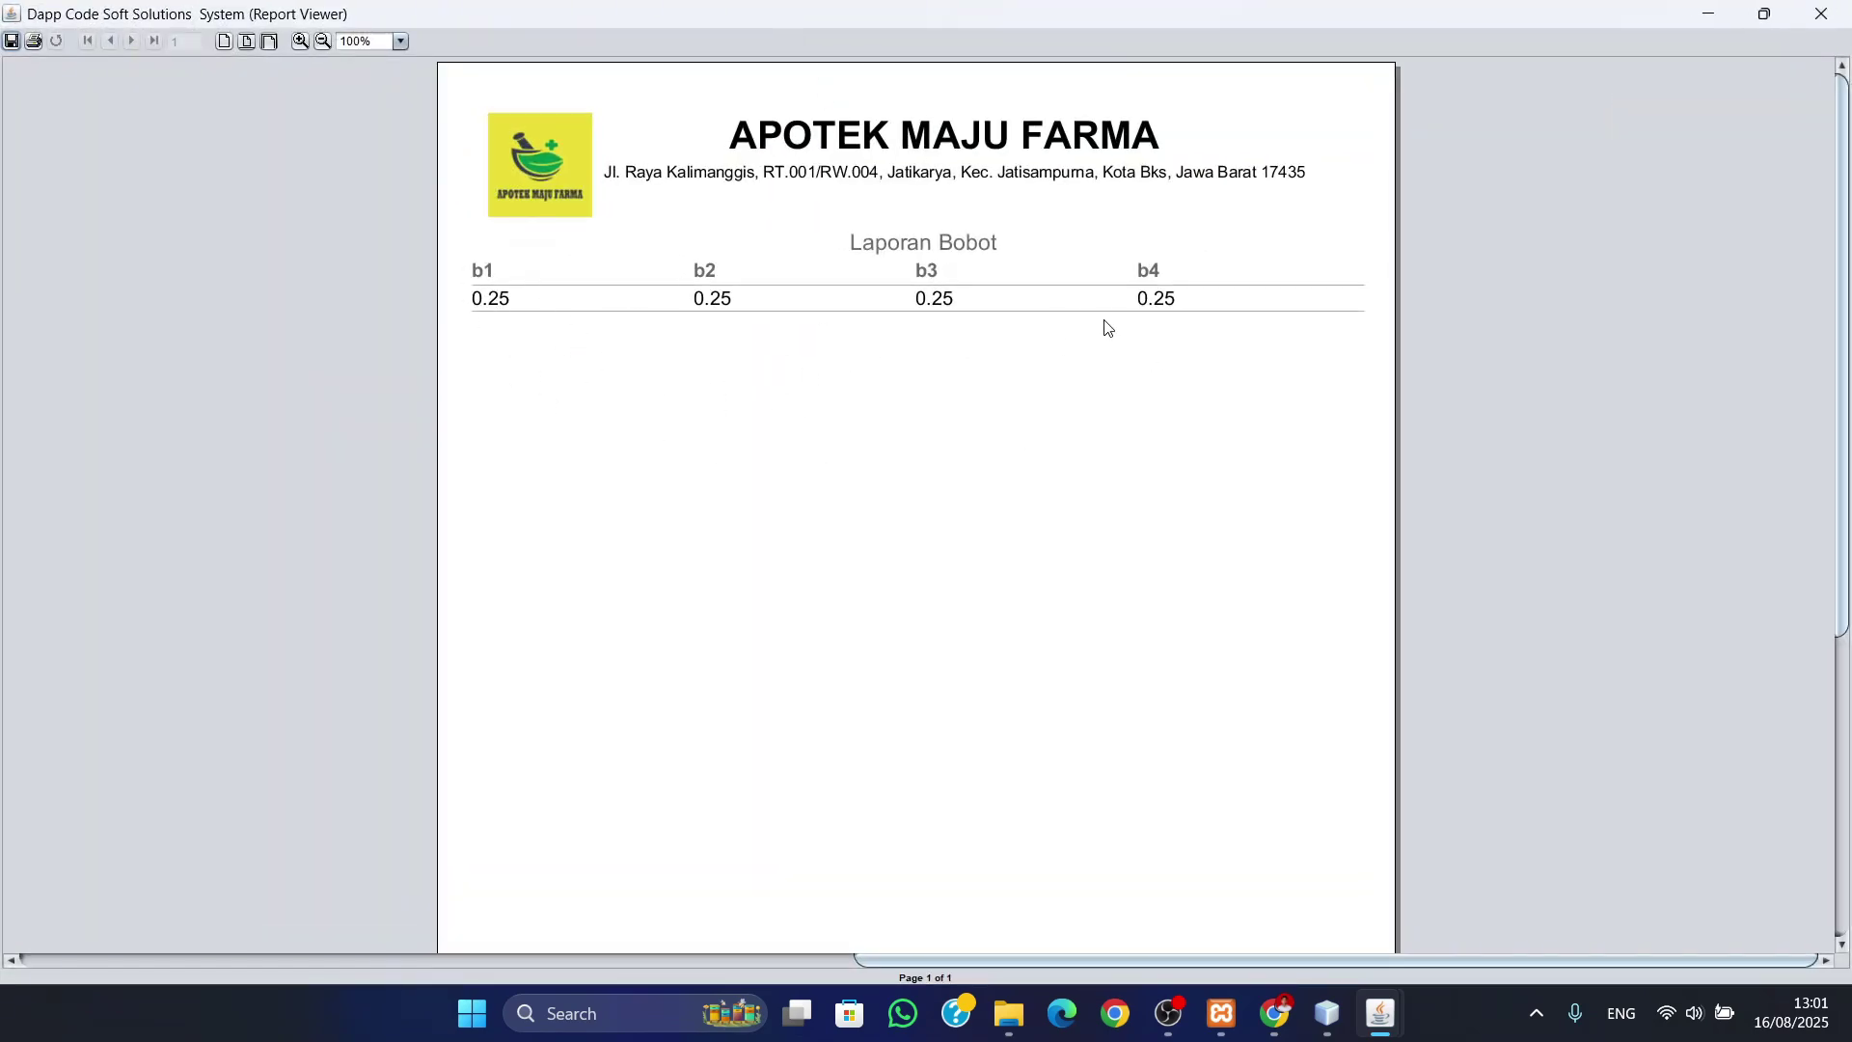
scroll(1104, 322, "down", 10)
scroll(1055, 556, "down", 1)
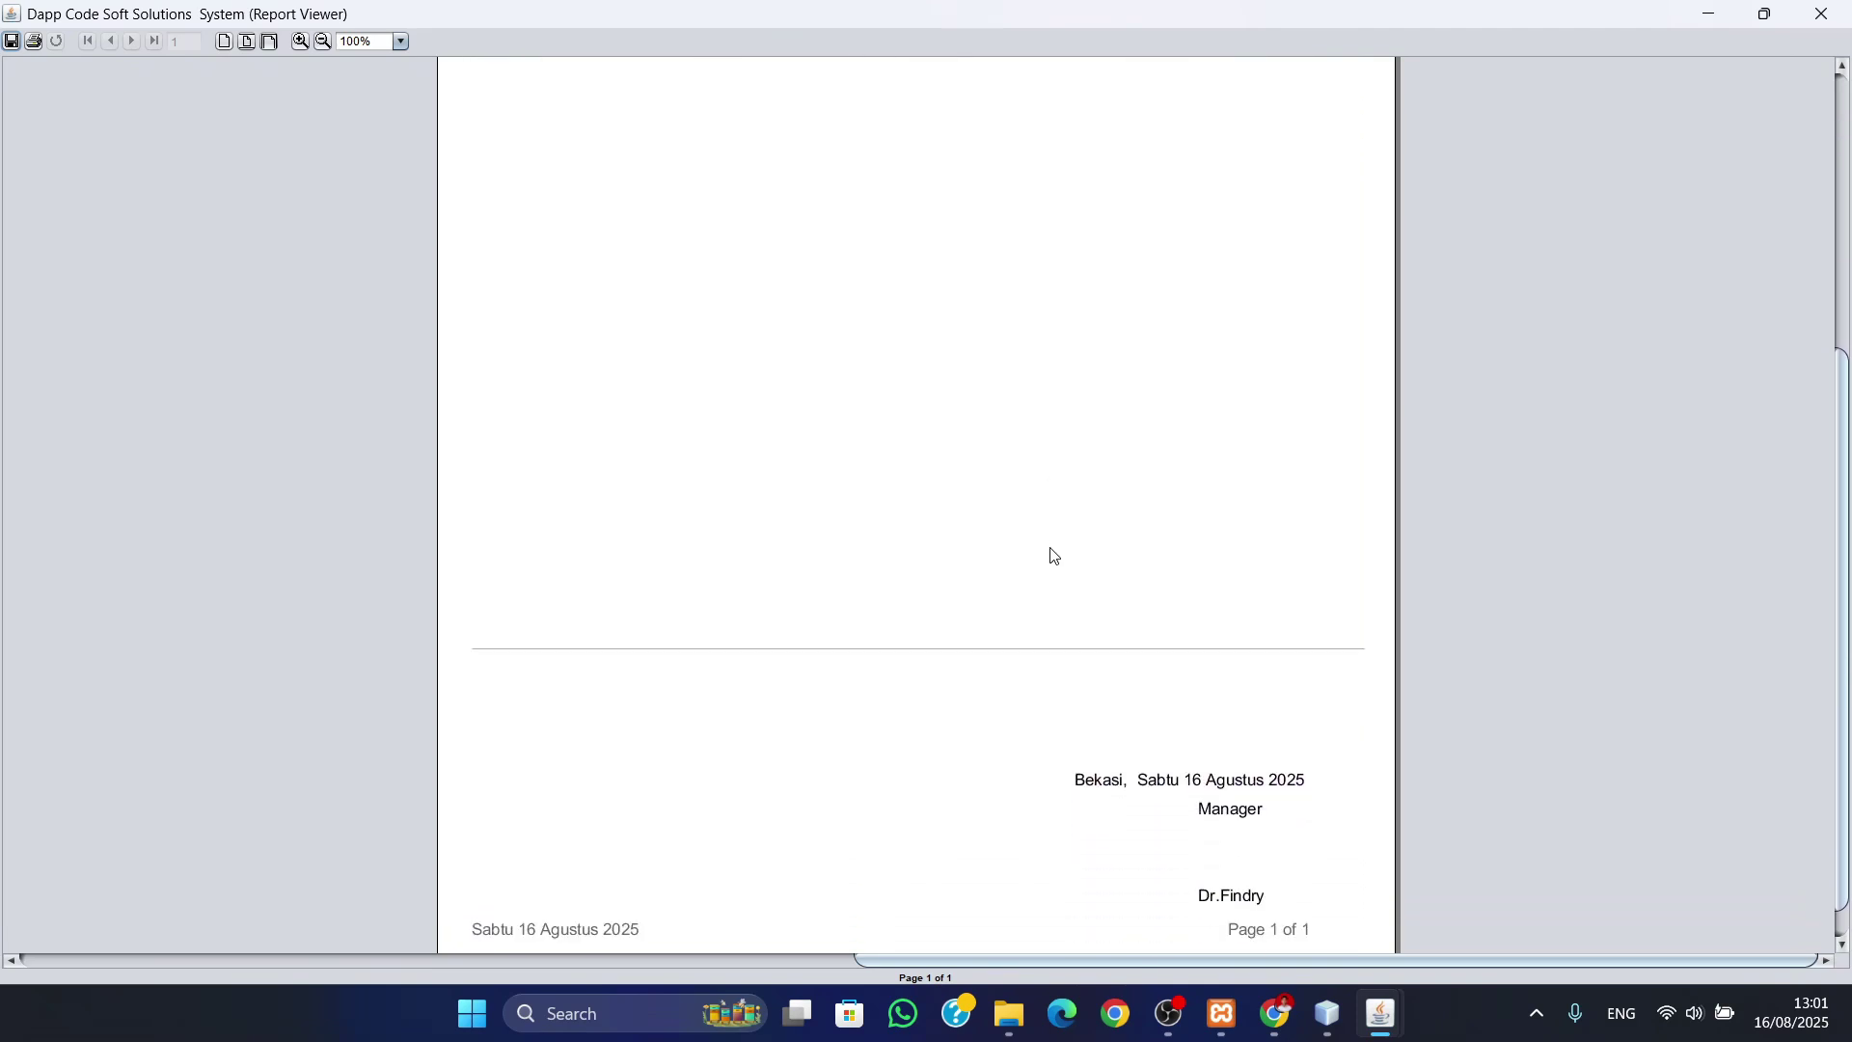
scroll(1054, 557, "up", 1)
scroll(1054, 557, "down", 2)
scroll(1055, 557, "up", 1)
scroll(1054, 556, "up", 10)
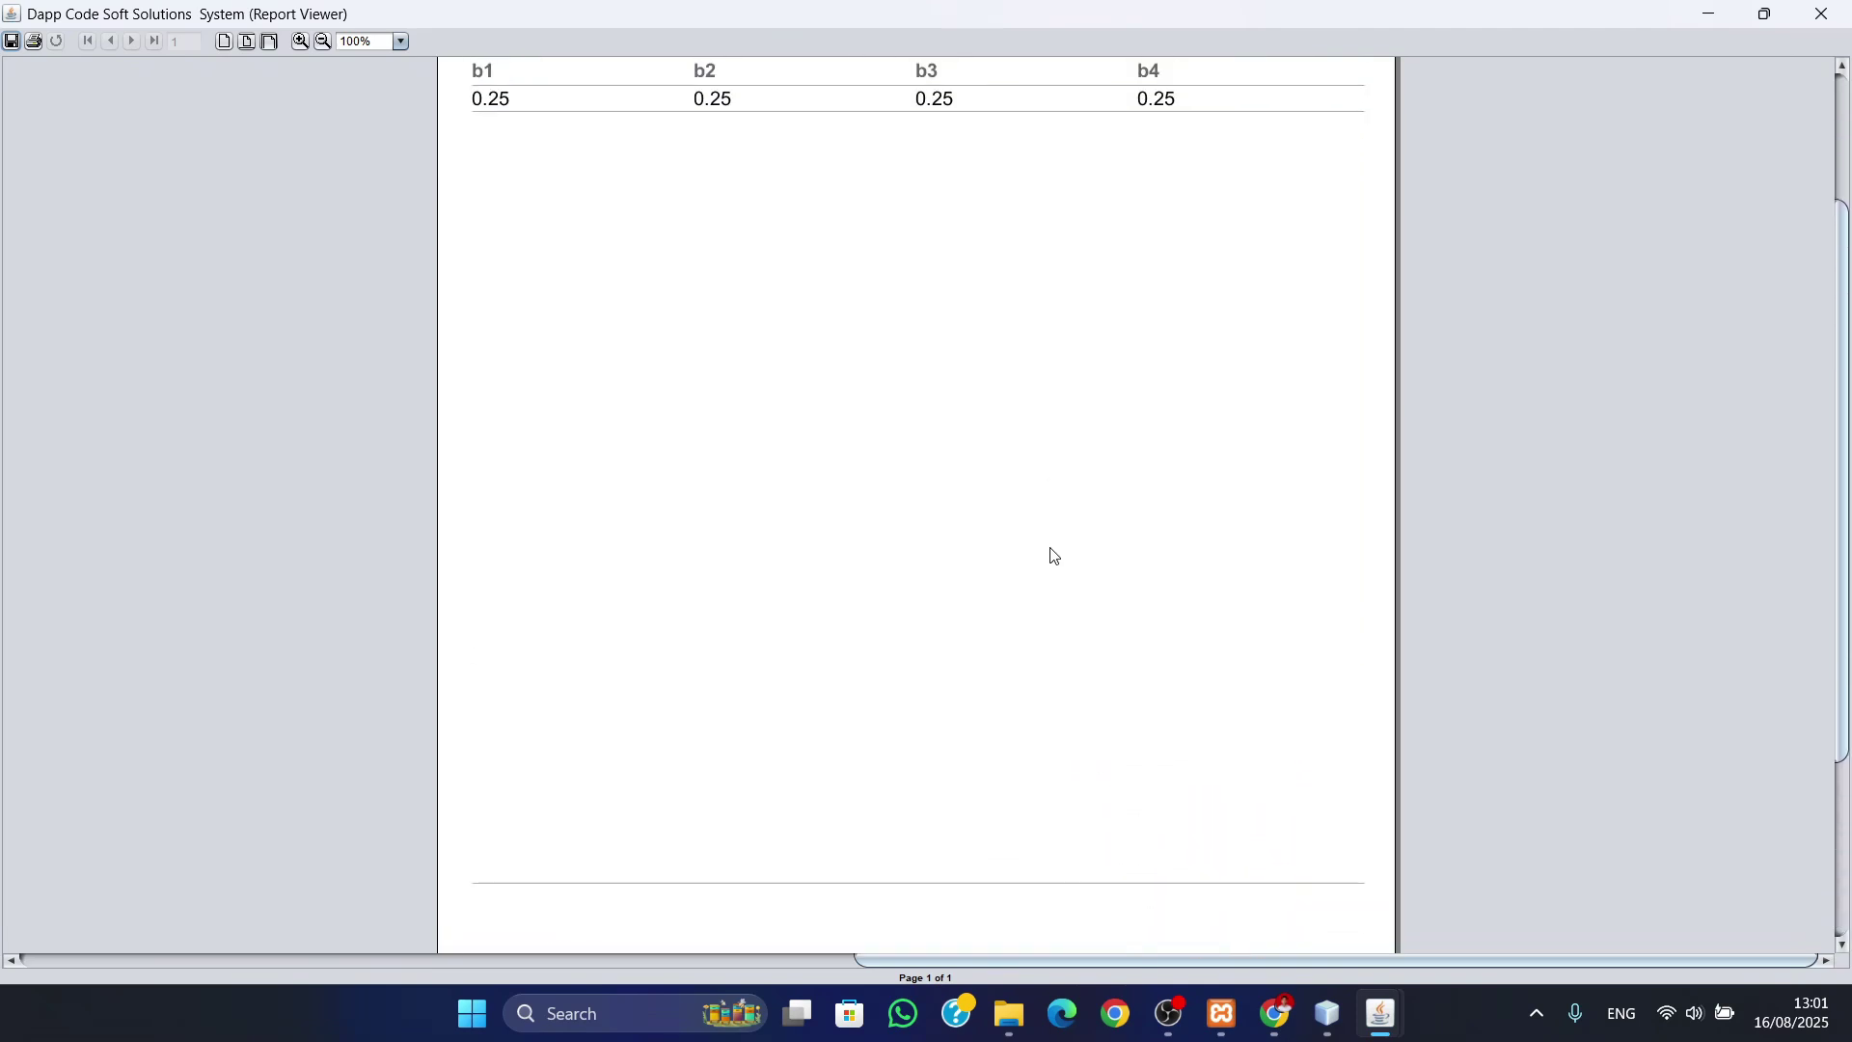
left_click(1821, 13)
- Open the Data Obat report full screen and read pages 1 and 2
left_click(828, 521)
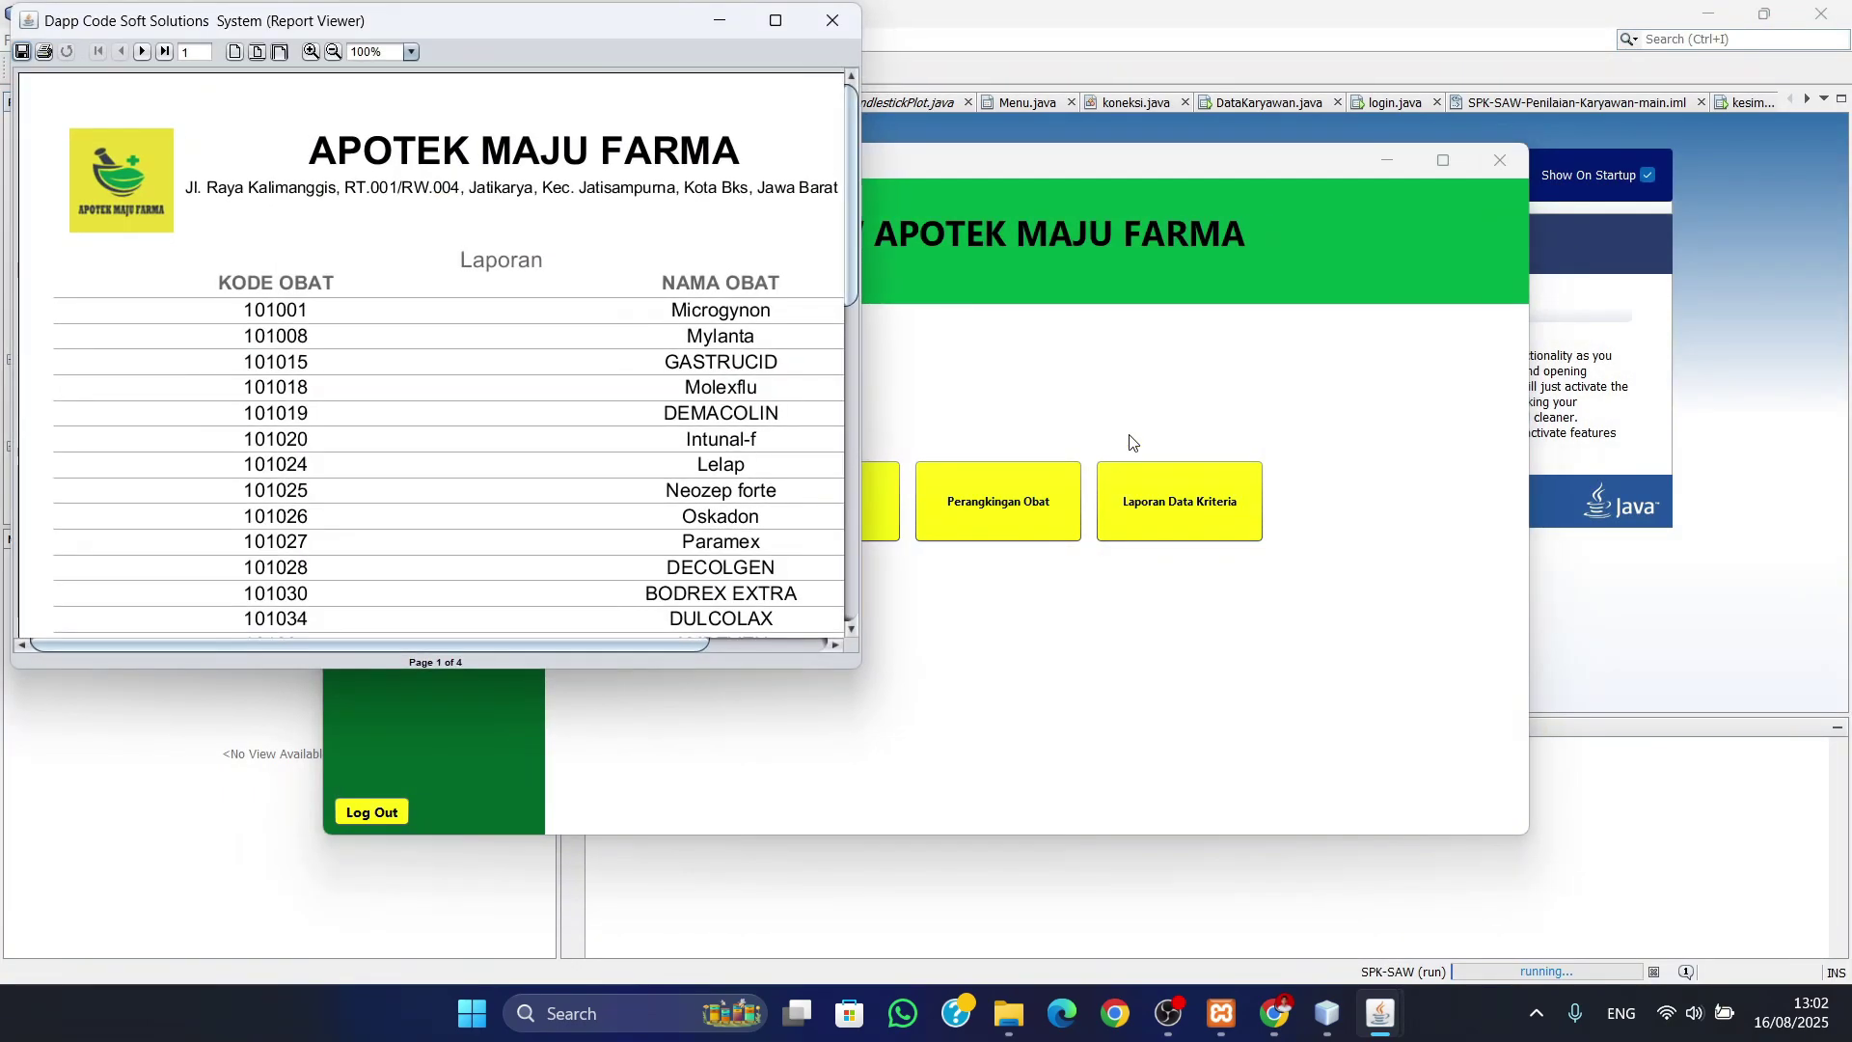
left_click(767, 20)
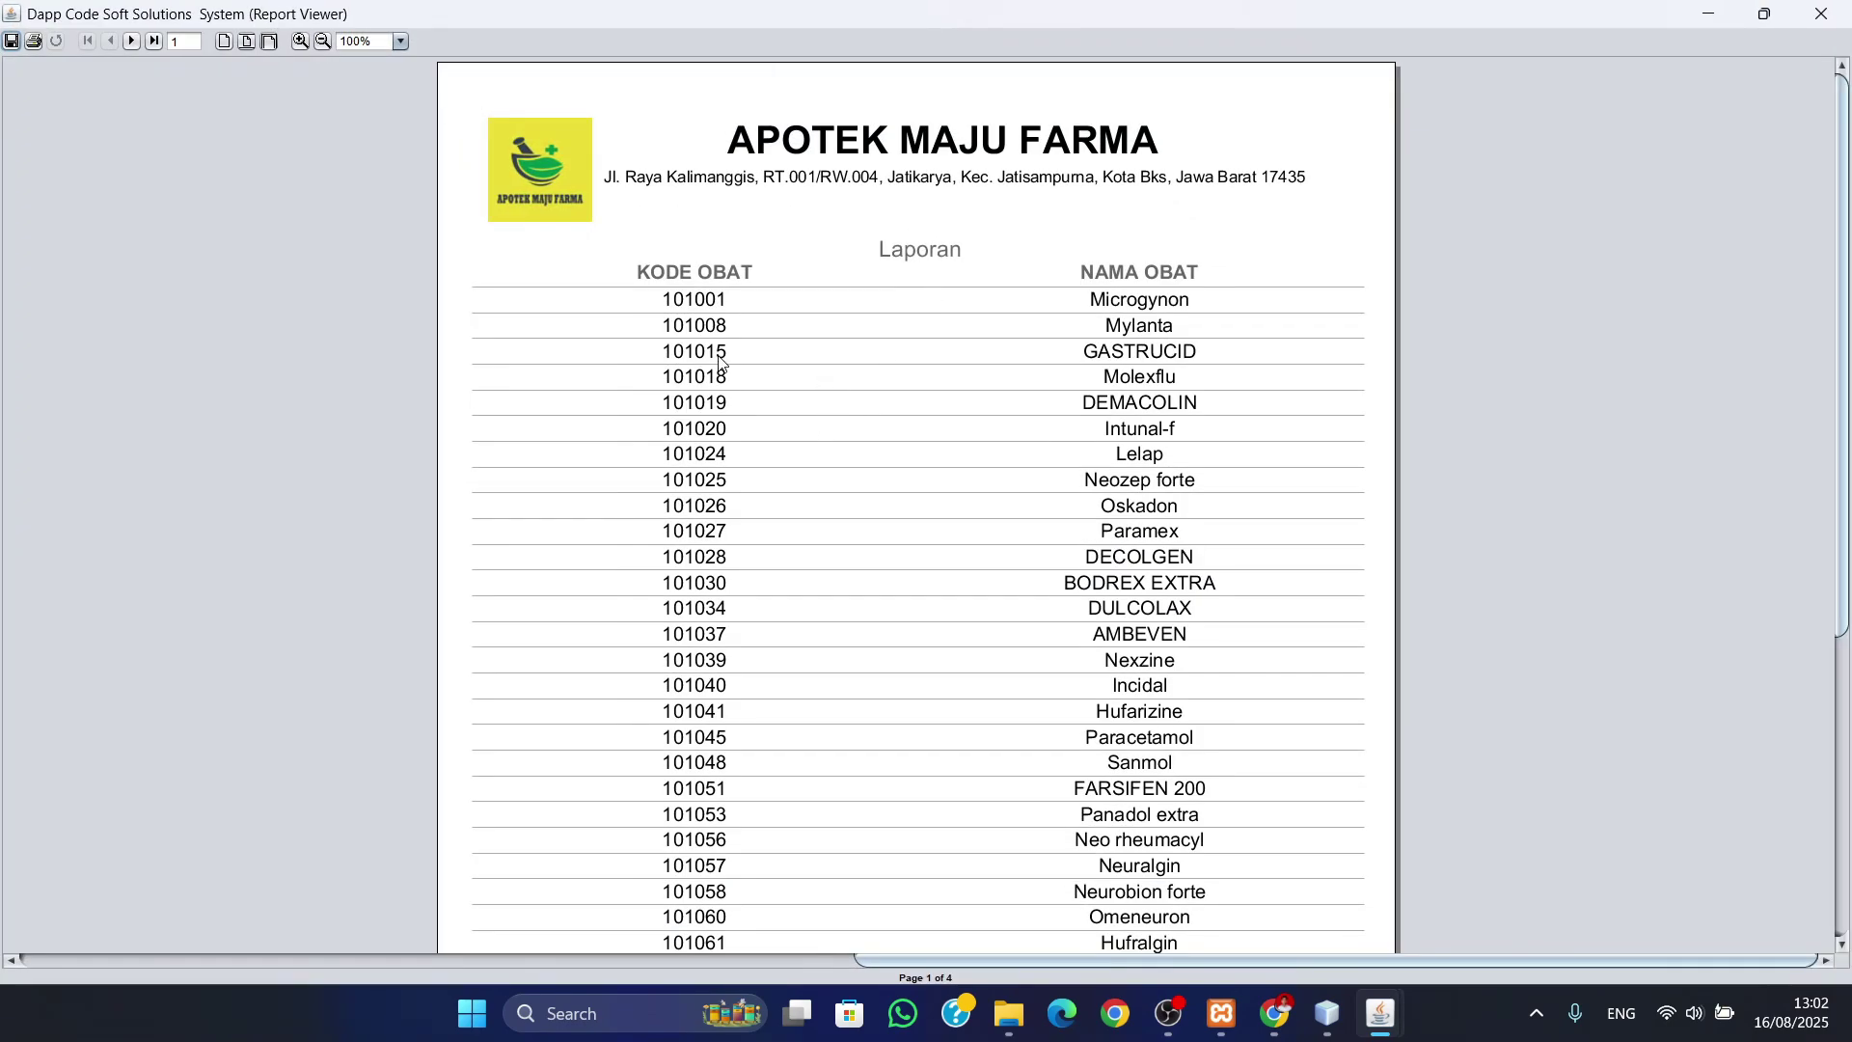
scroll(907, 299, "down", 5)
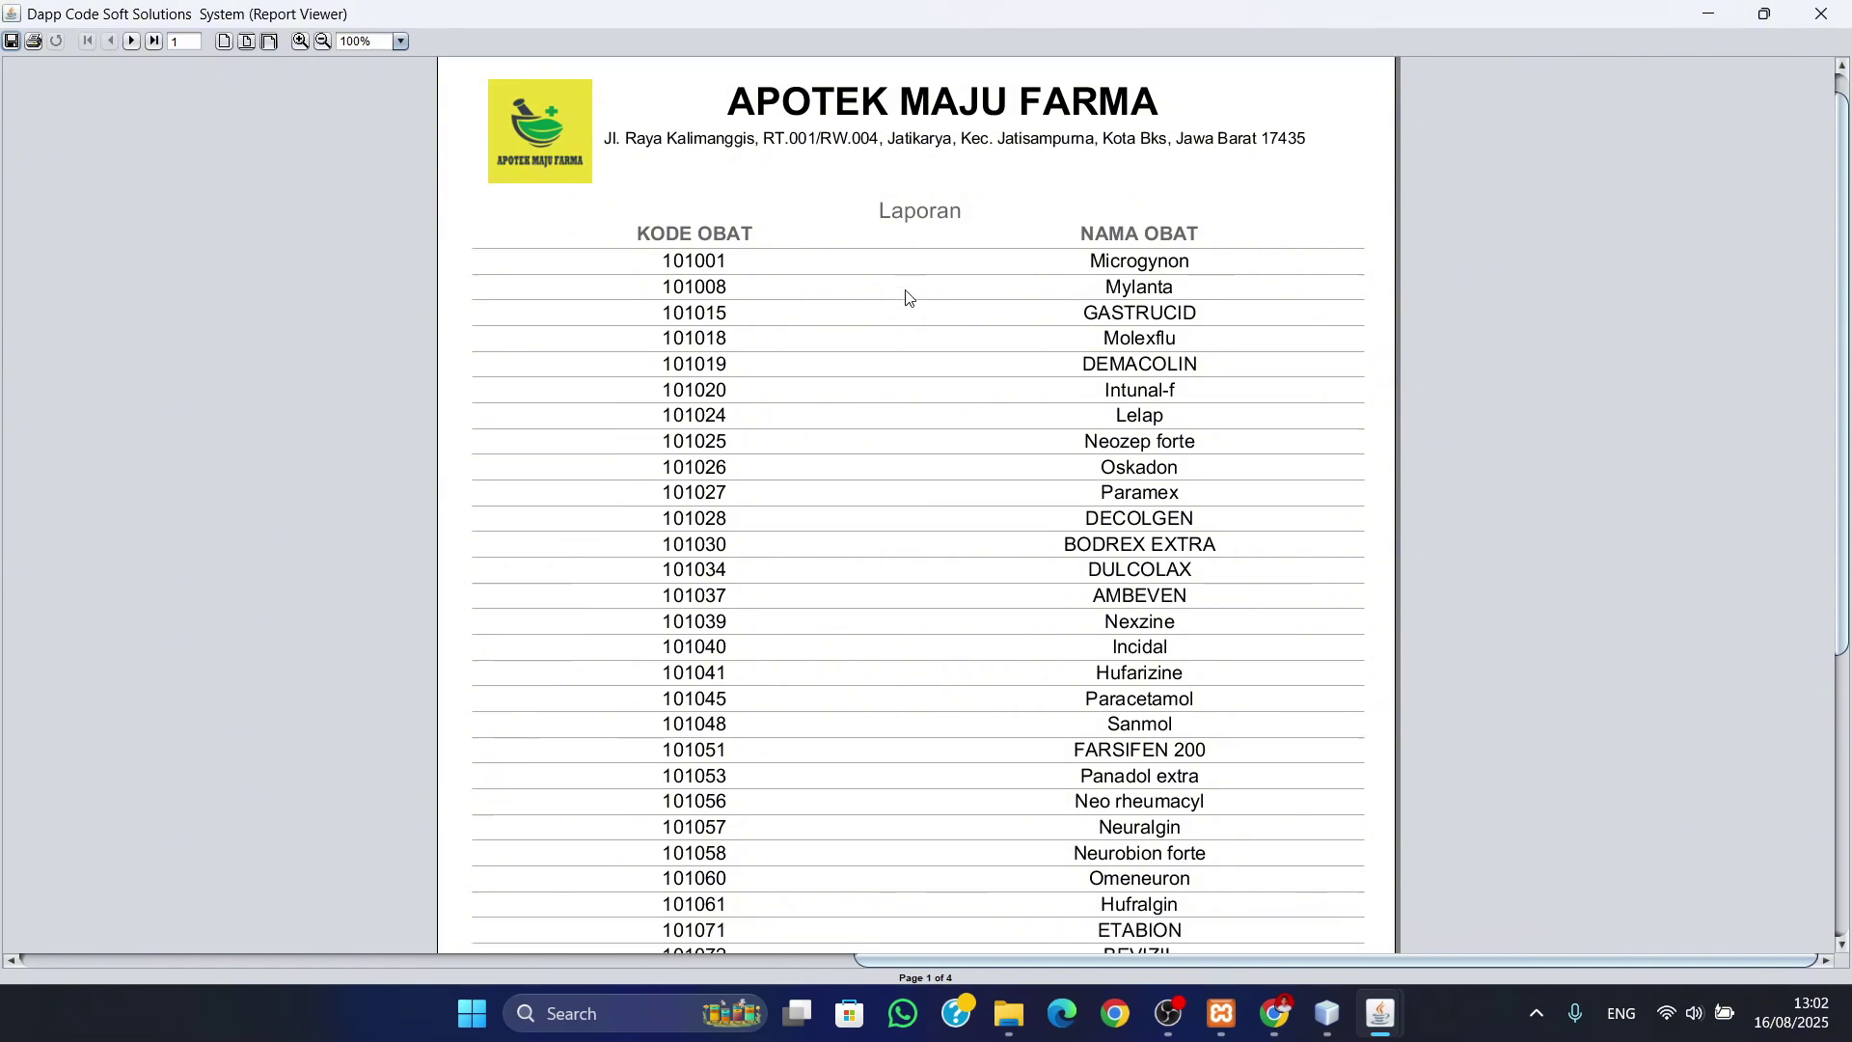
scroll(906, 299, "down", 1)
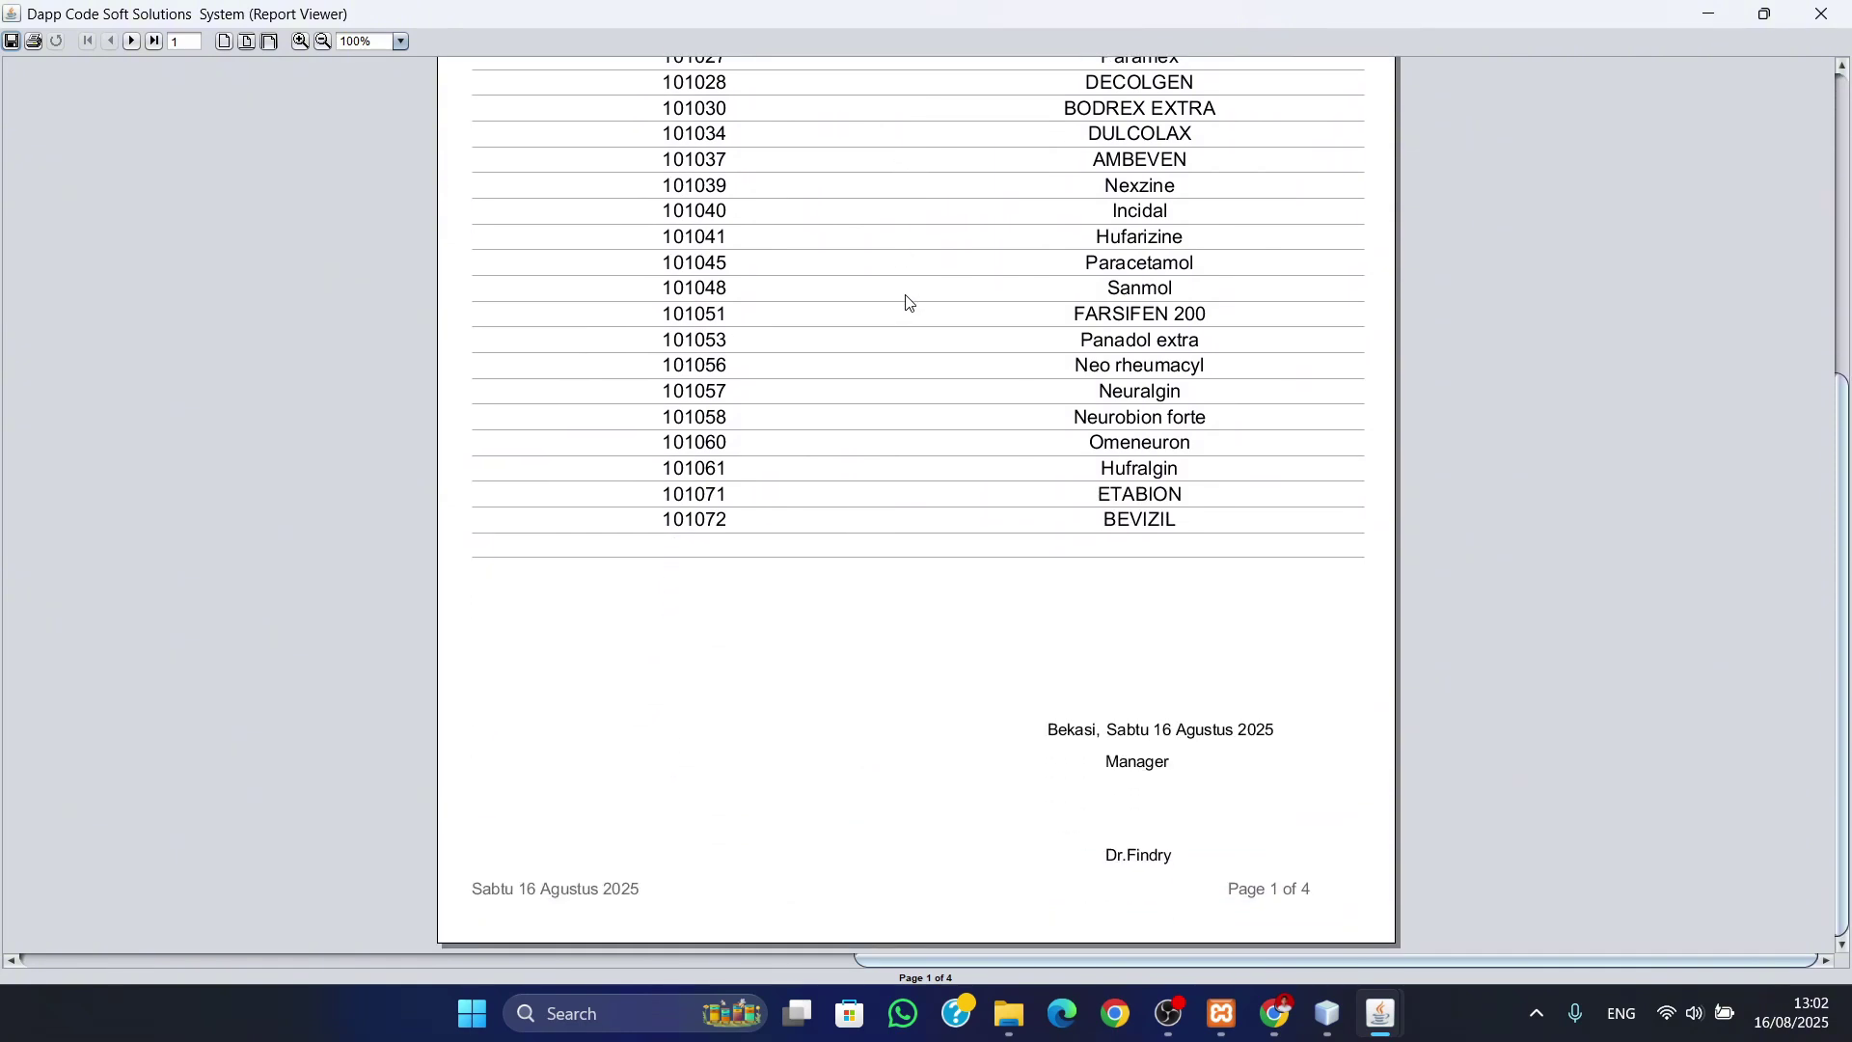
left_click(130, 42)
scroll(825, 336, "up", 5)
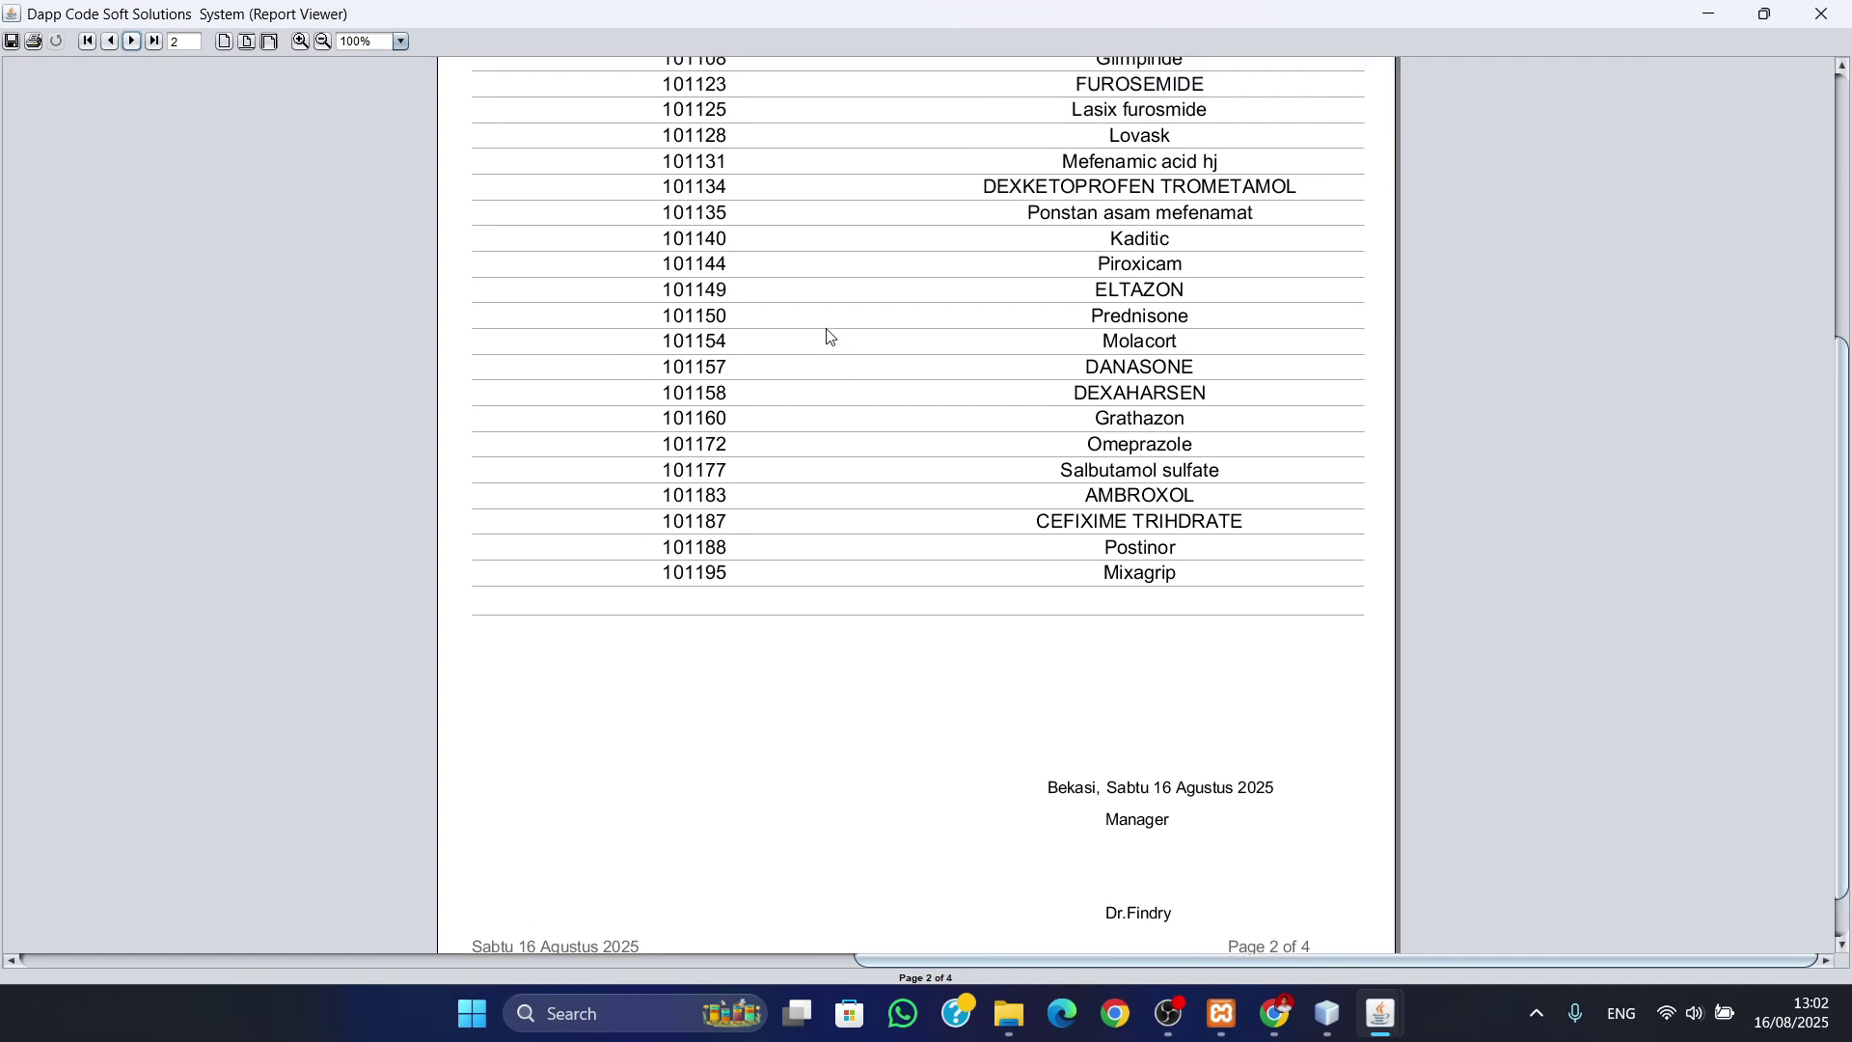
scroll(820, 330, "up", 3)
scroll(820, 331, "down", 3)
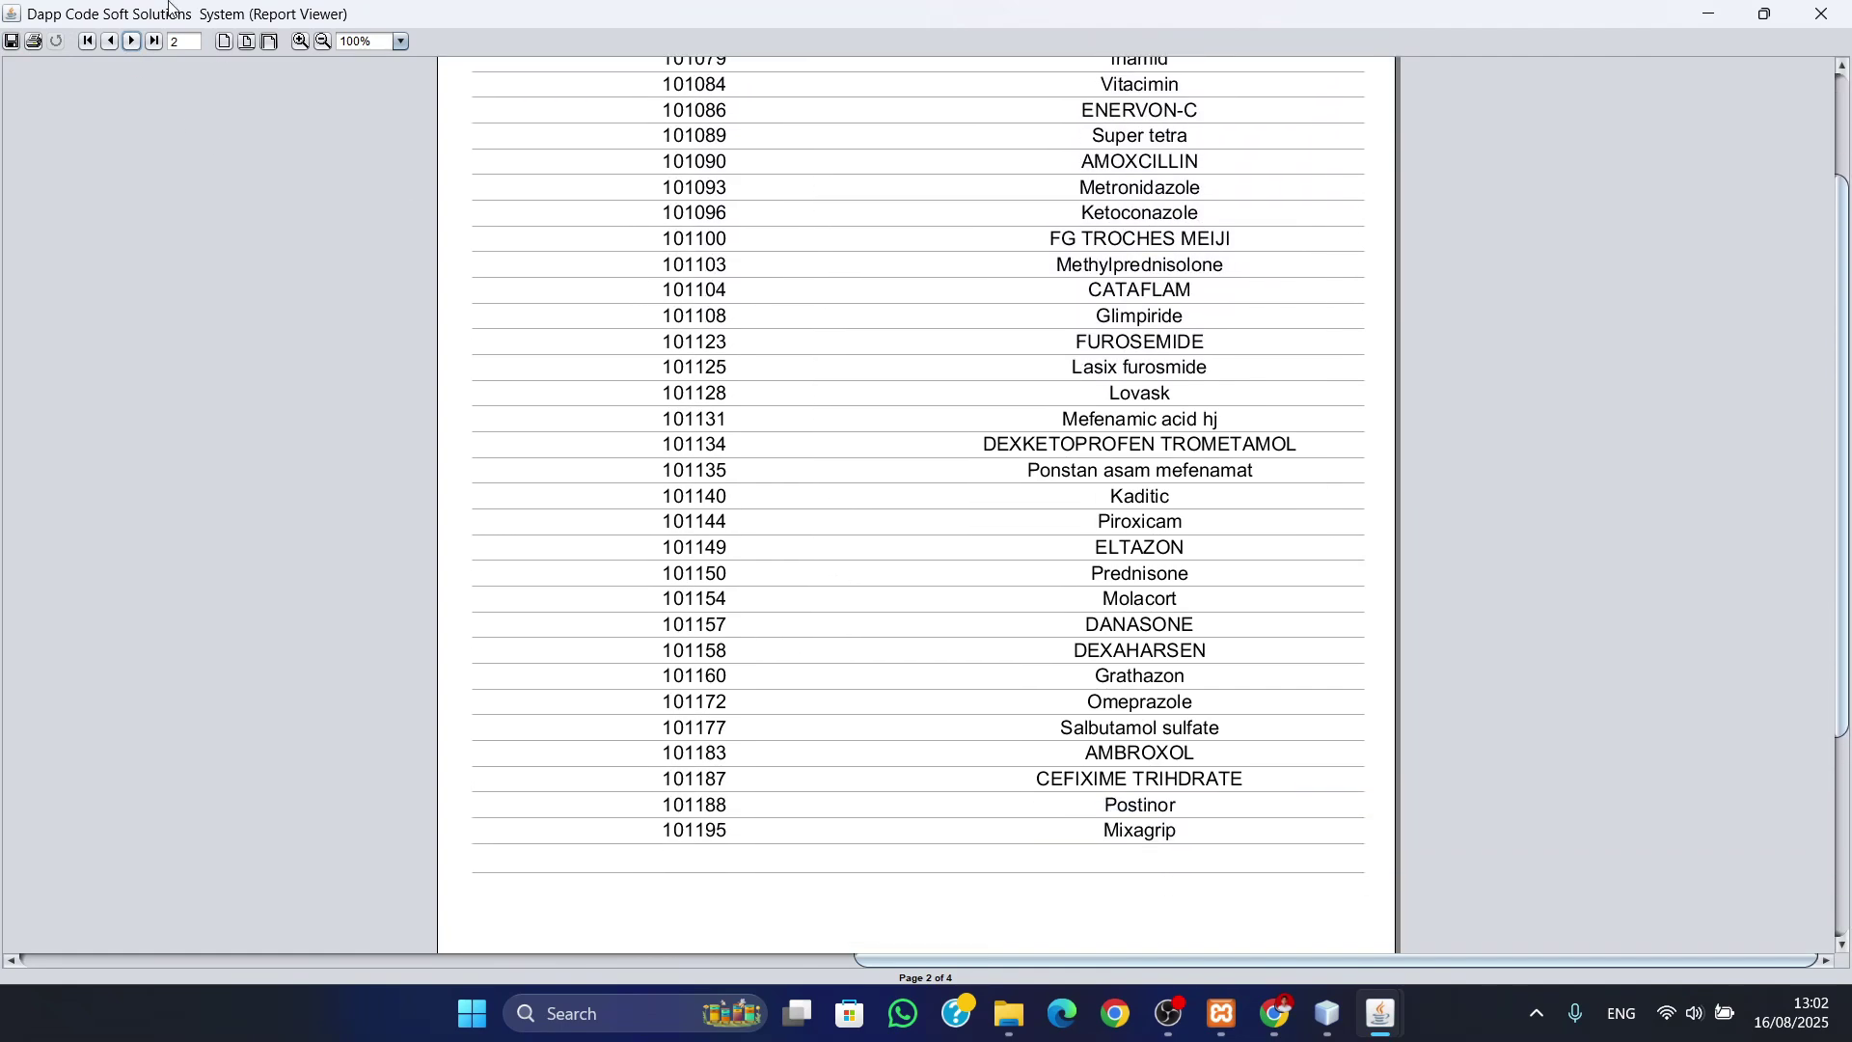
- Read pages 3 and 4 of the drug report, then close the viewer
left_click(133, 43)
scroll(888, 313, "down", 1)
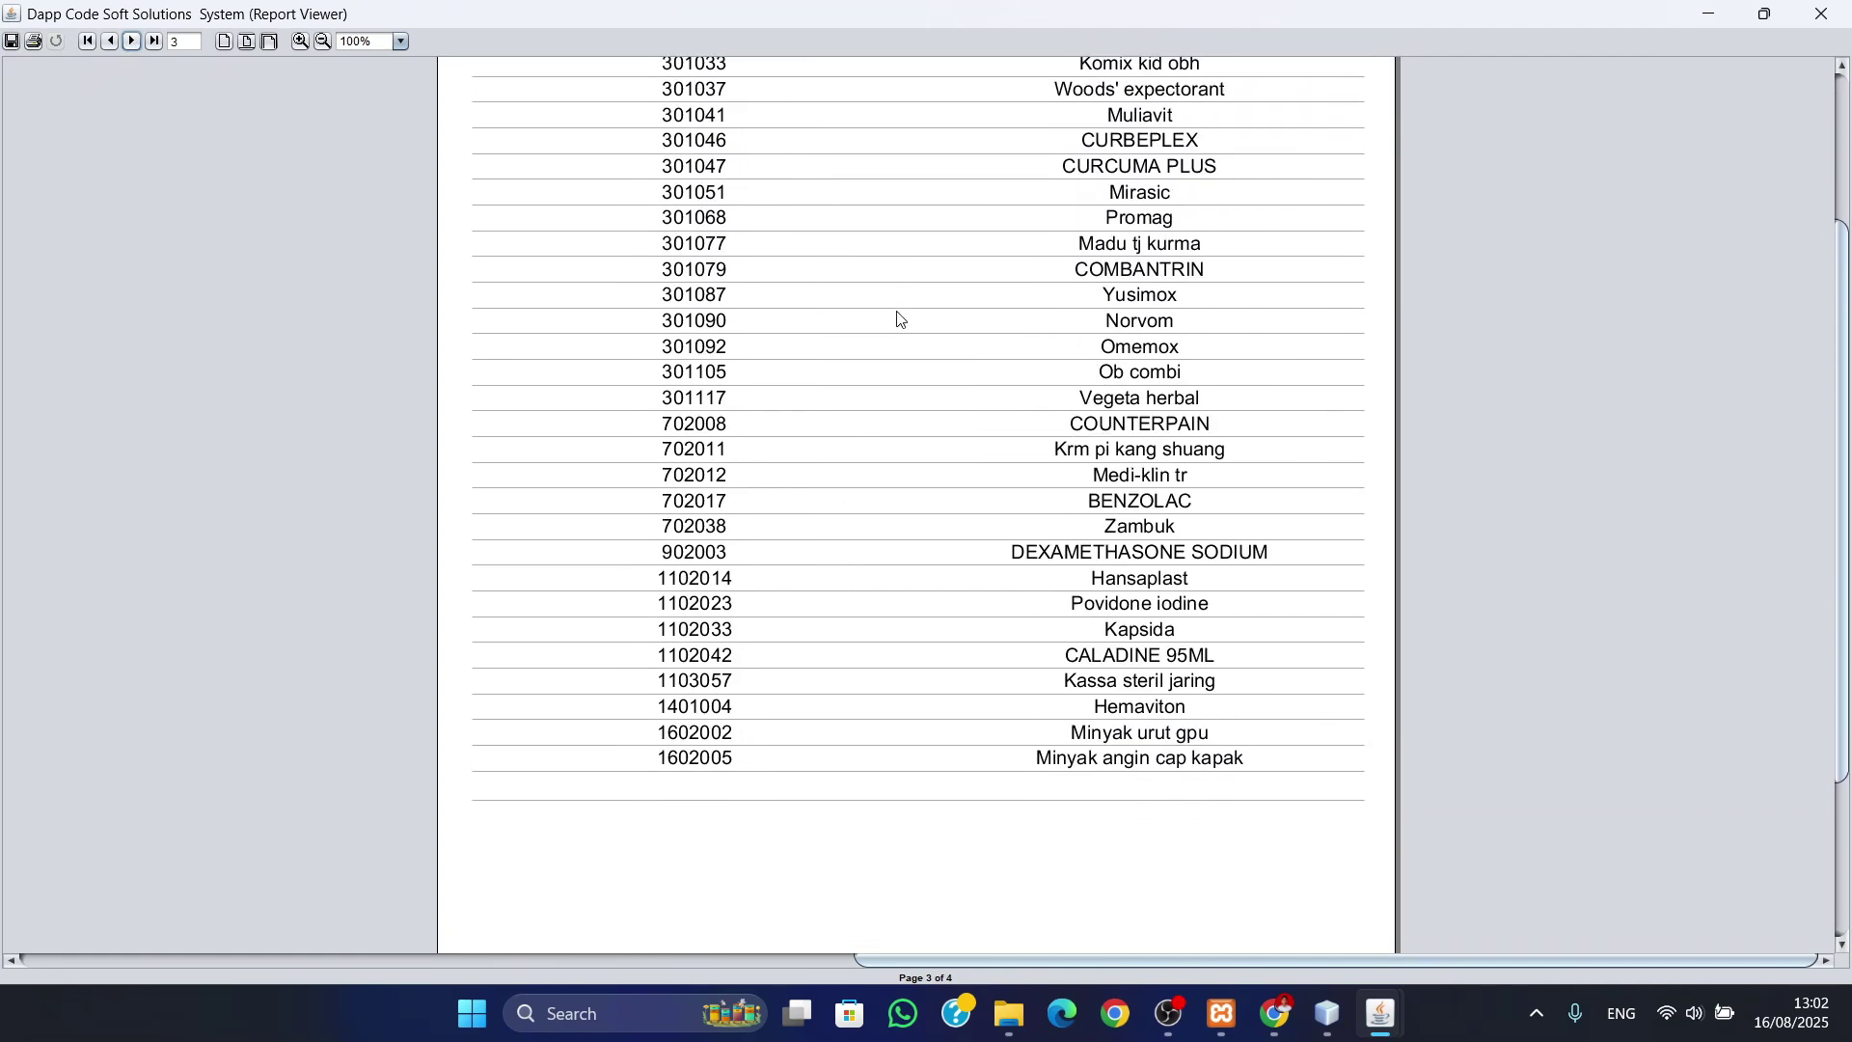
scroll(887, 314, "up", 2)
scroll(878, 312, "down", 2)
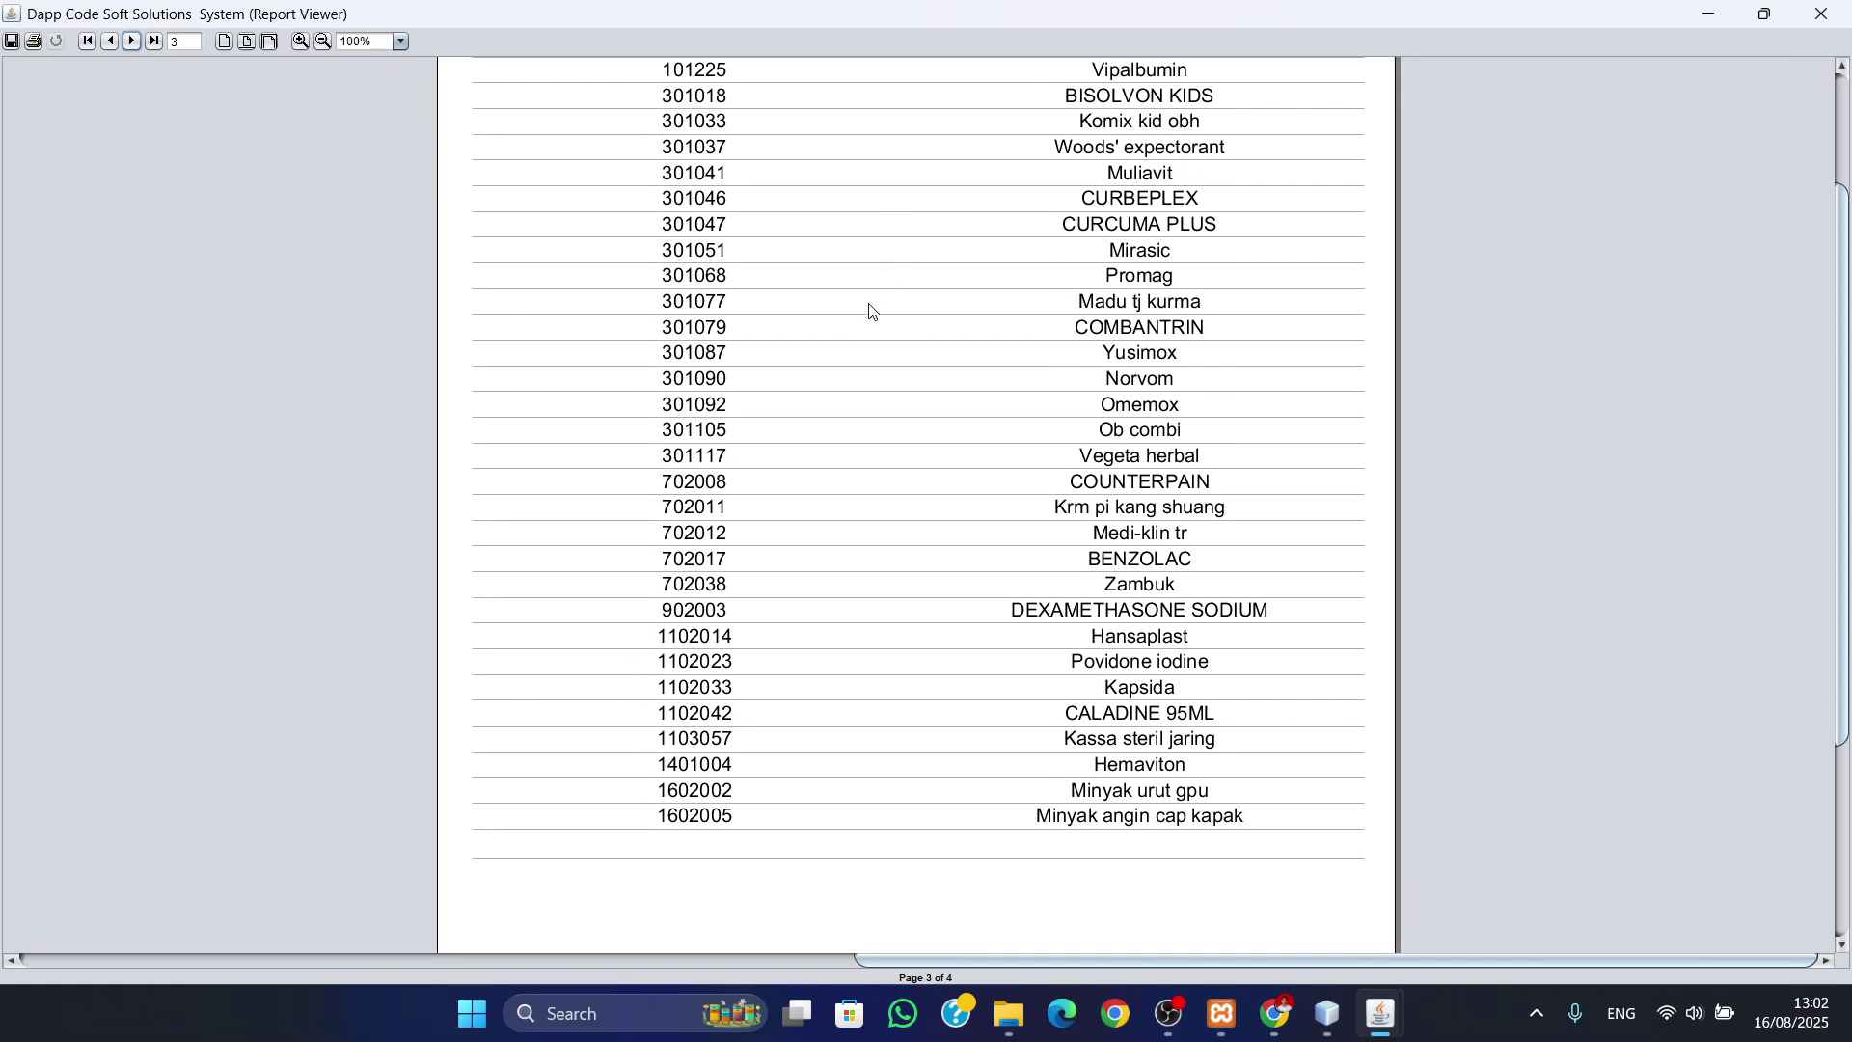
left_click(132, 42)
scroll(976, 400, "up", 2)
scroll(974, 400, "up", 2)
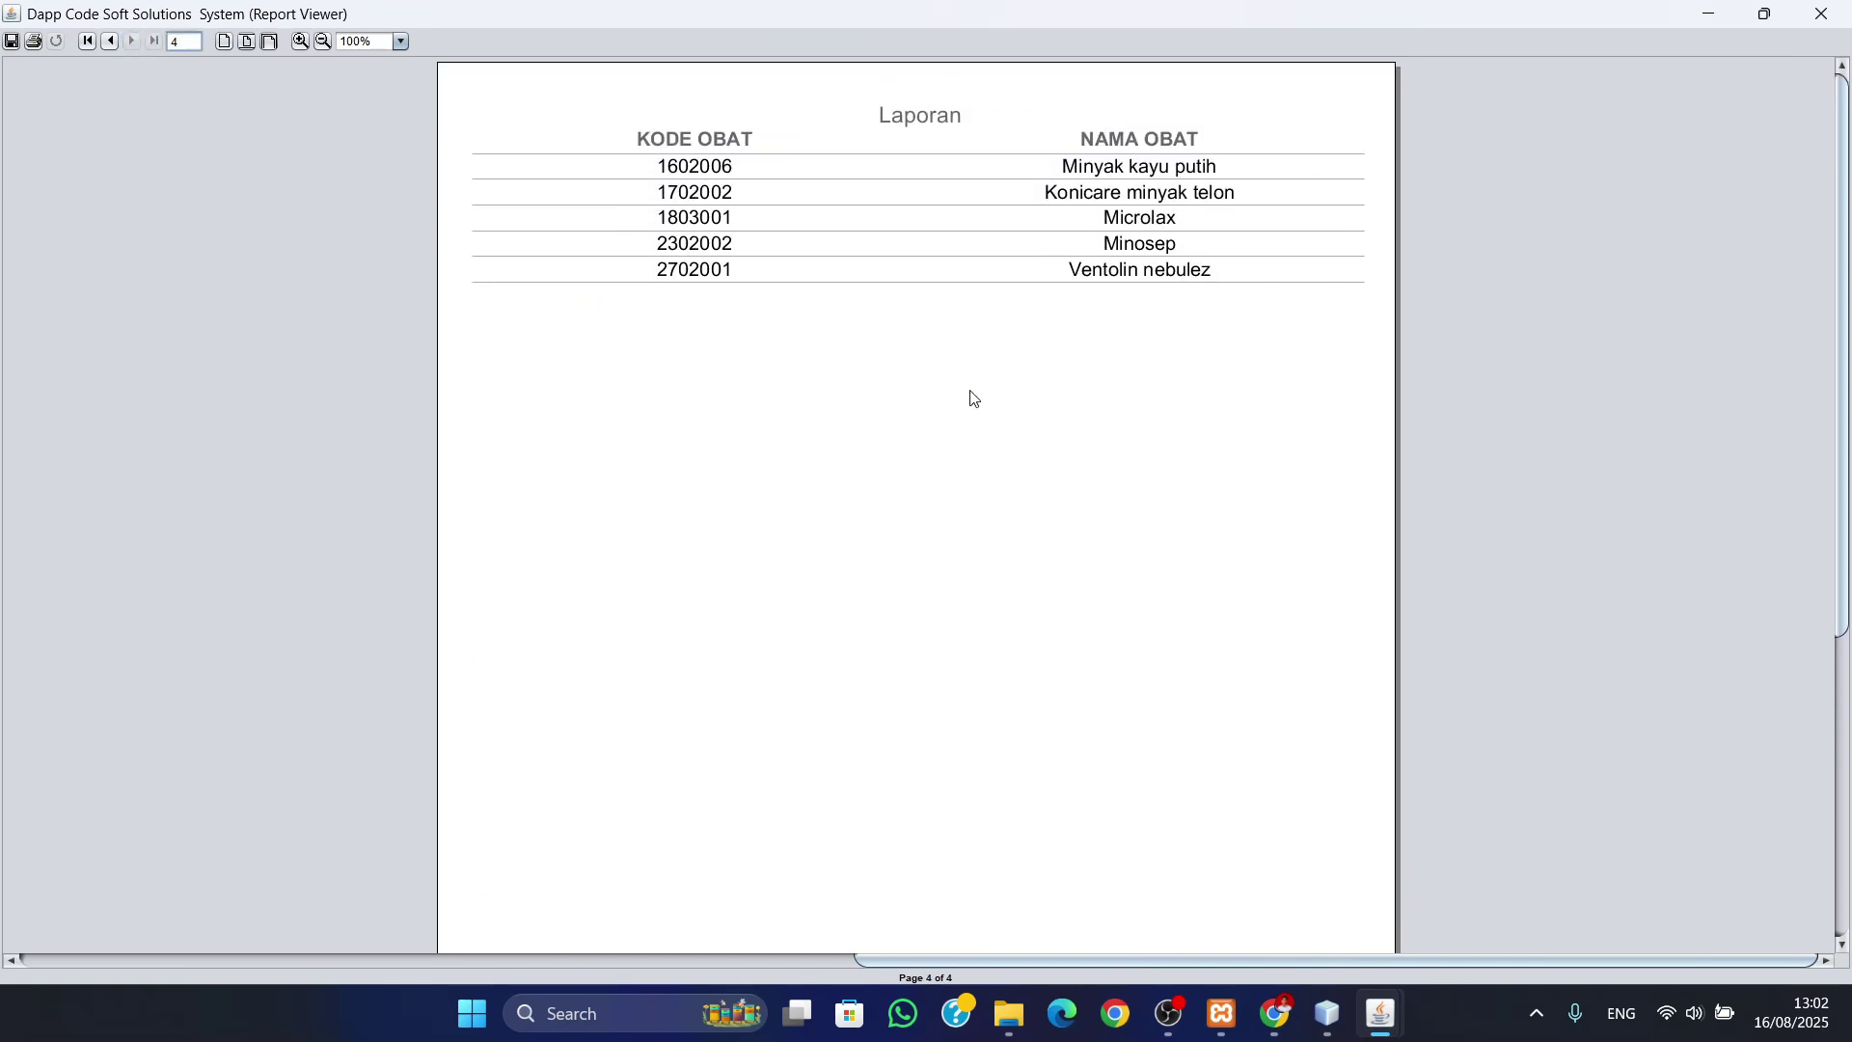
scroll(974, 399, "down", 12)
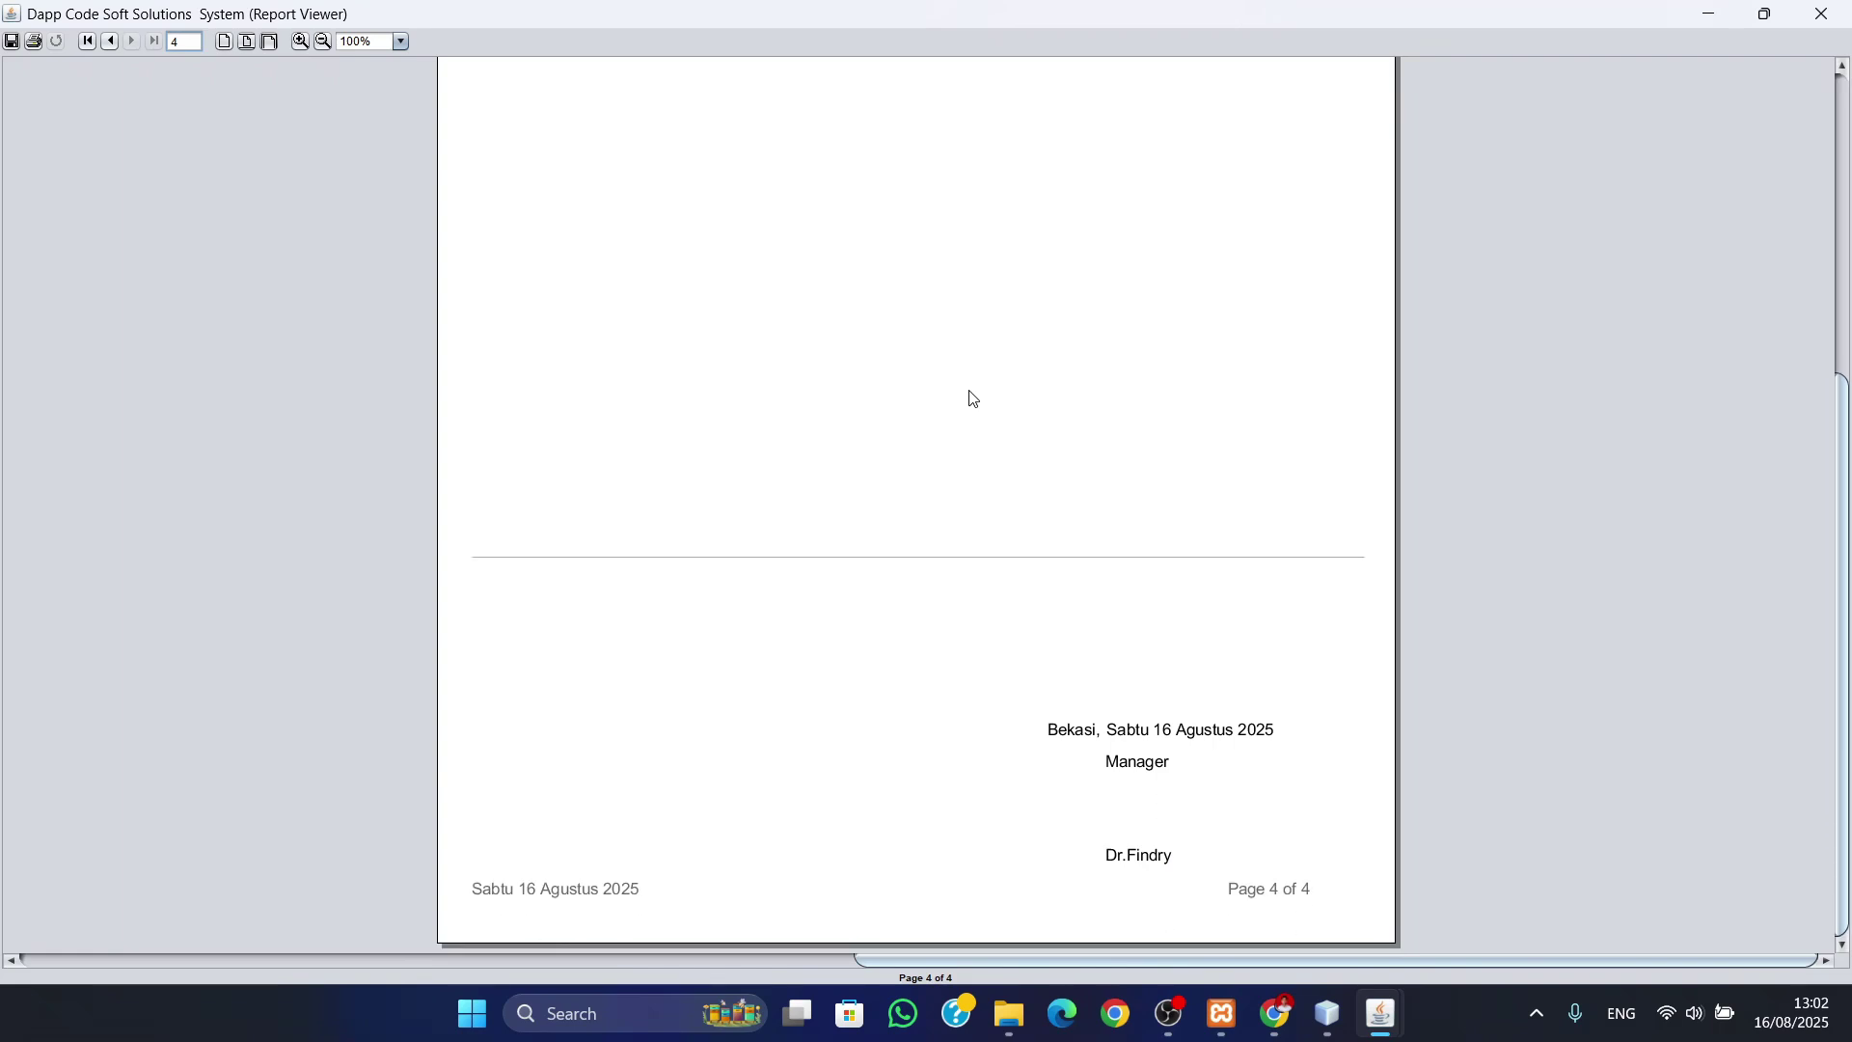
left_click(1821, 14)
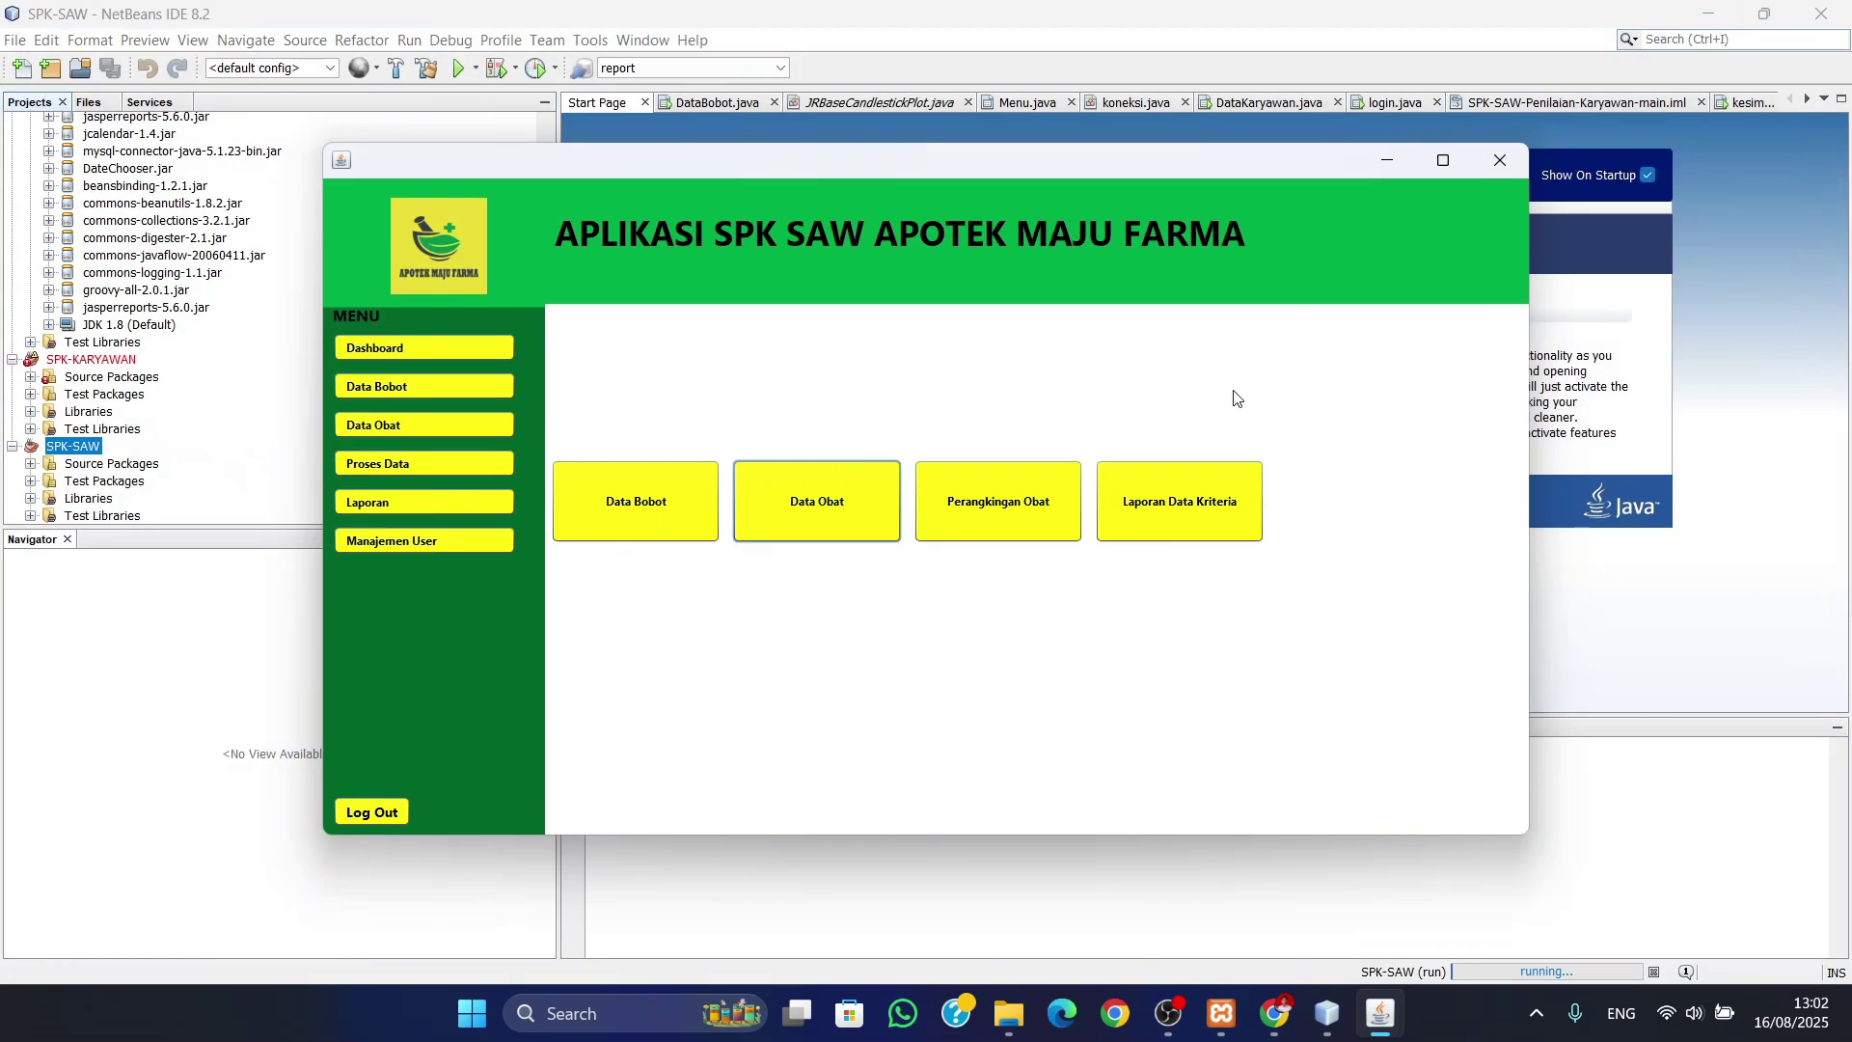
- Open the Laporan Obat Terlaris ranking full screen and review pages 1 and 2
left_click(984, 509)
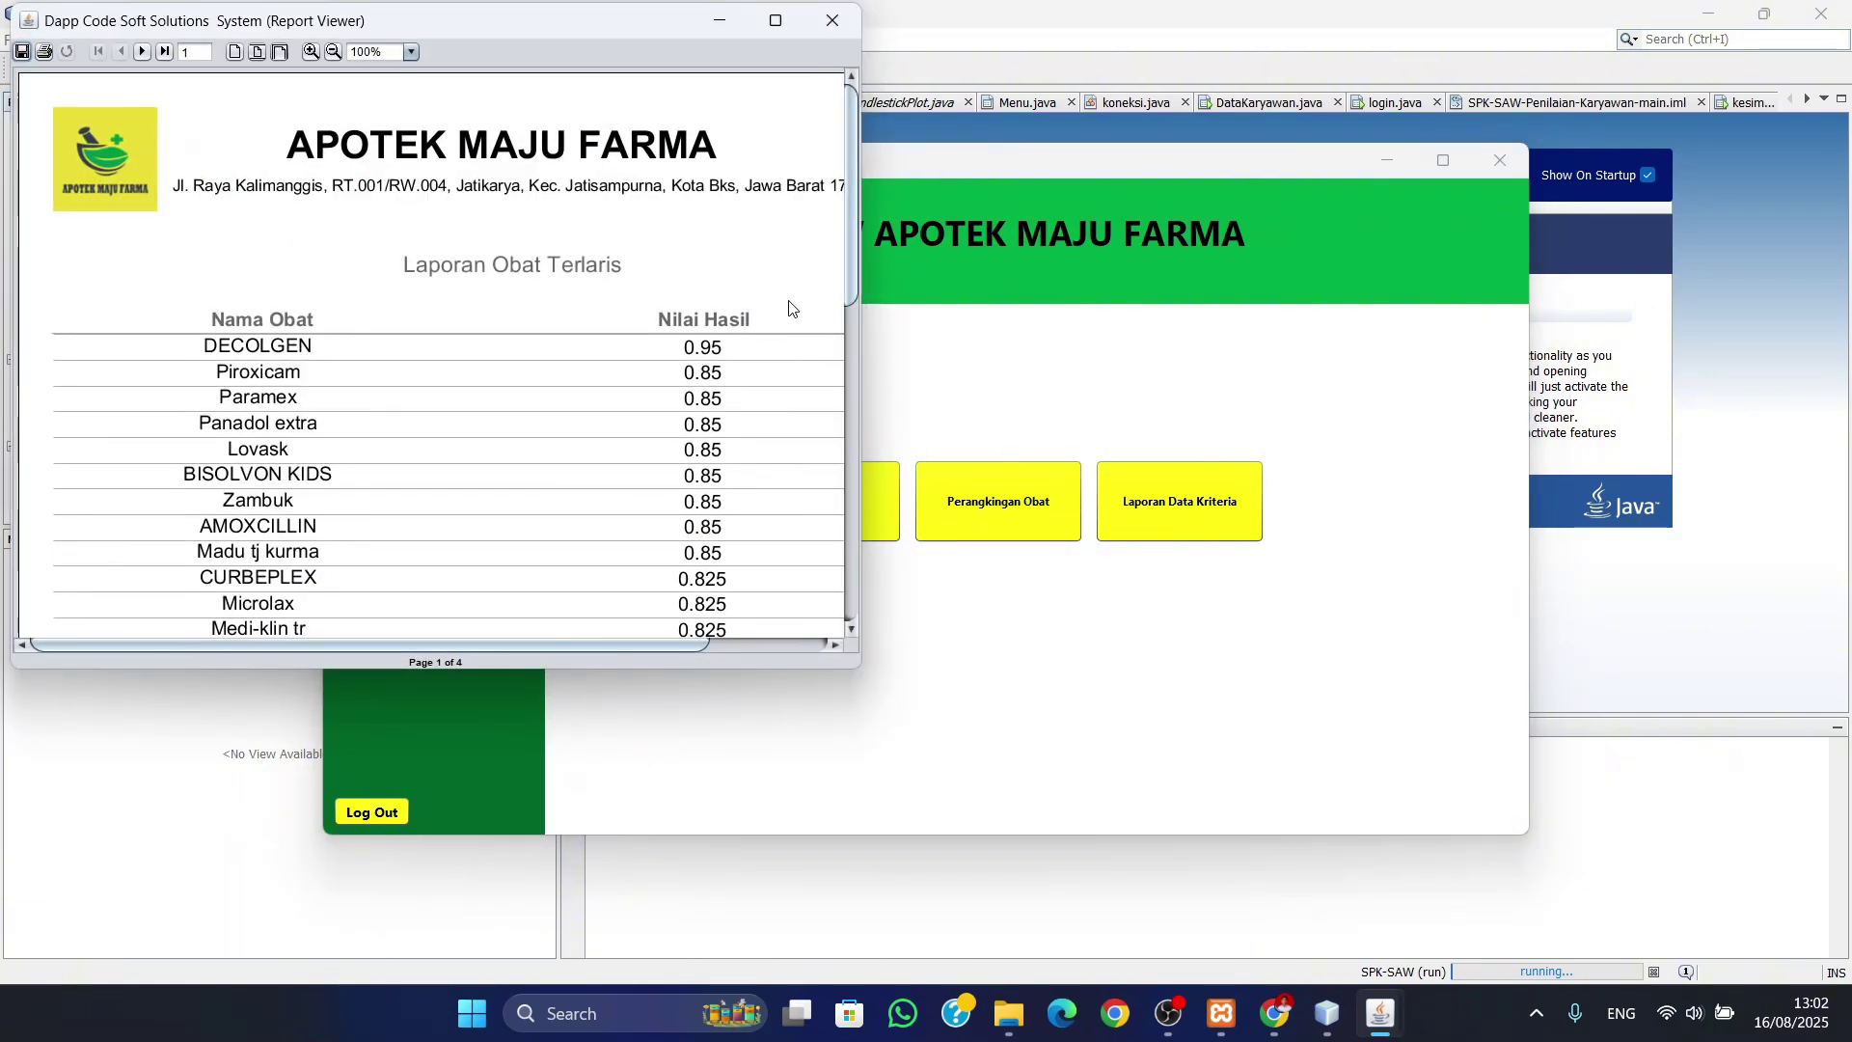
left_click(786, 17)
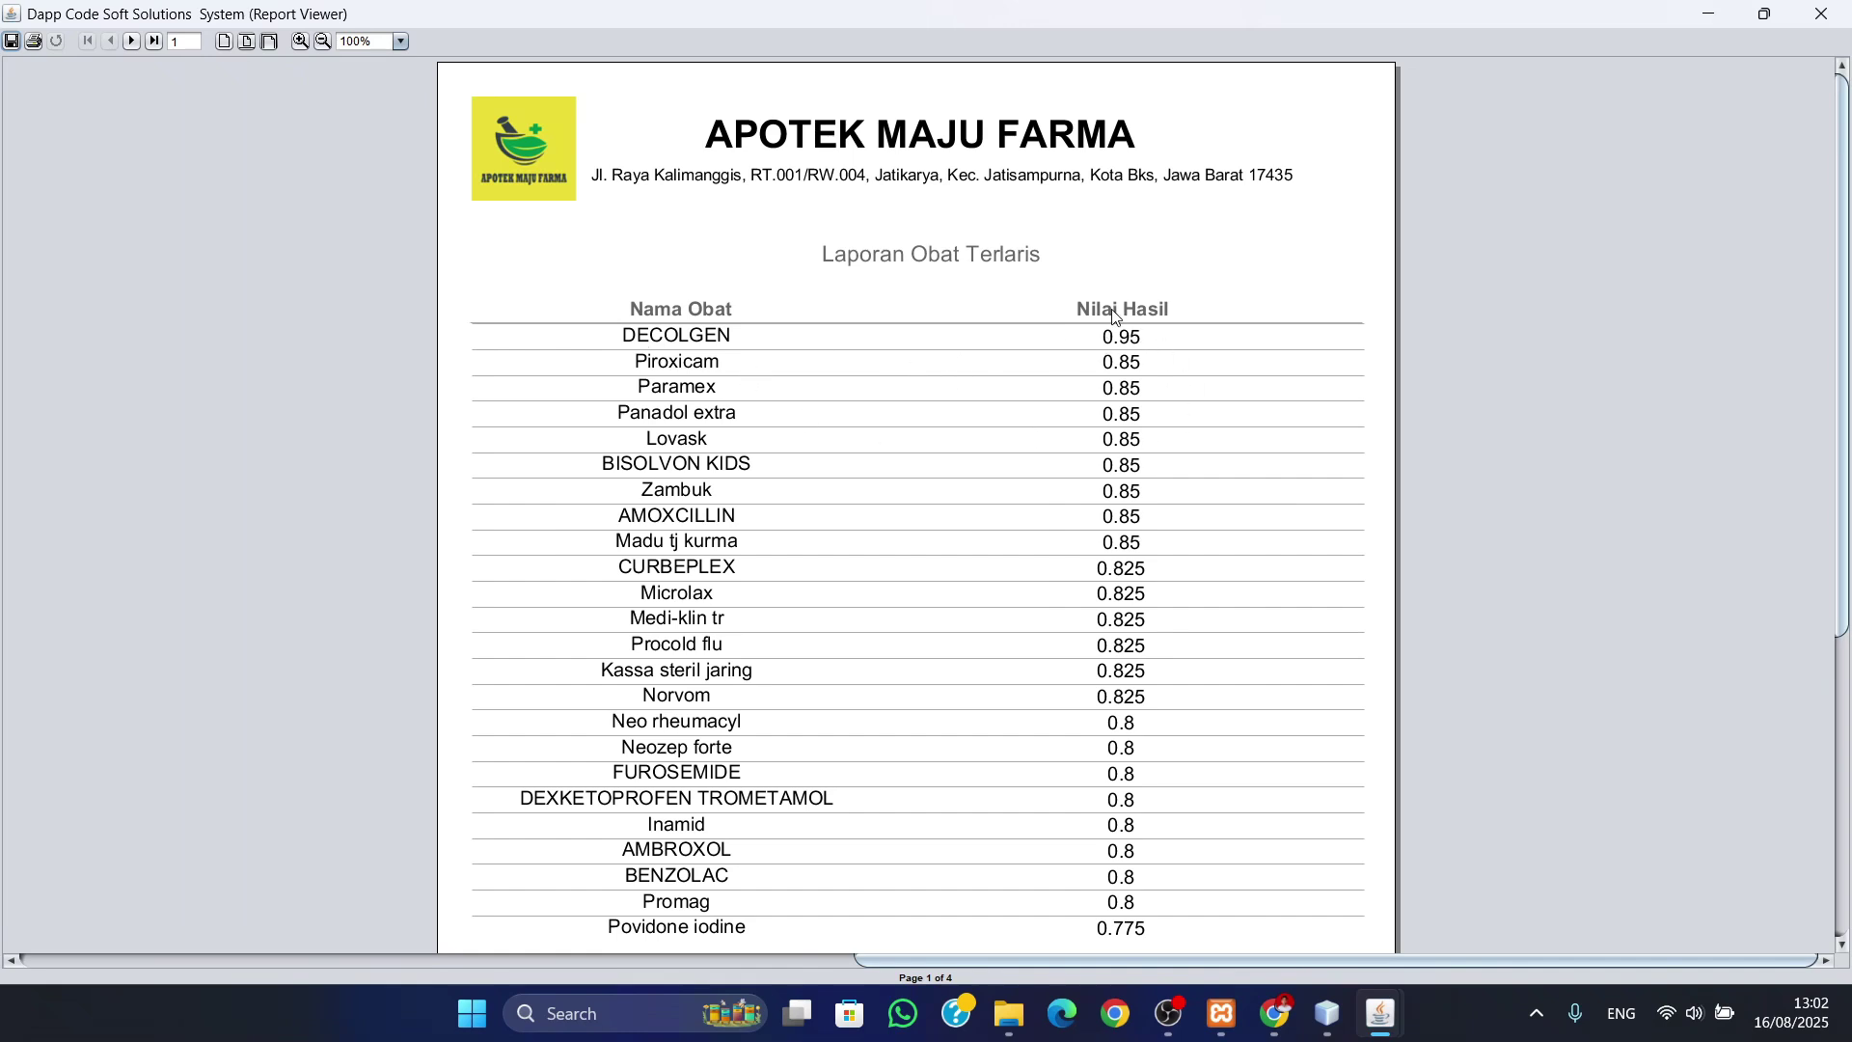
scroll(1052, 424, "down", 5)
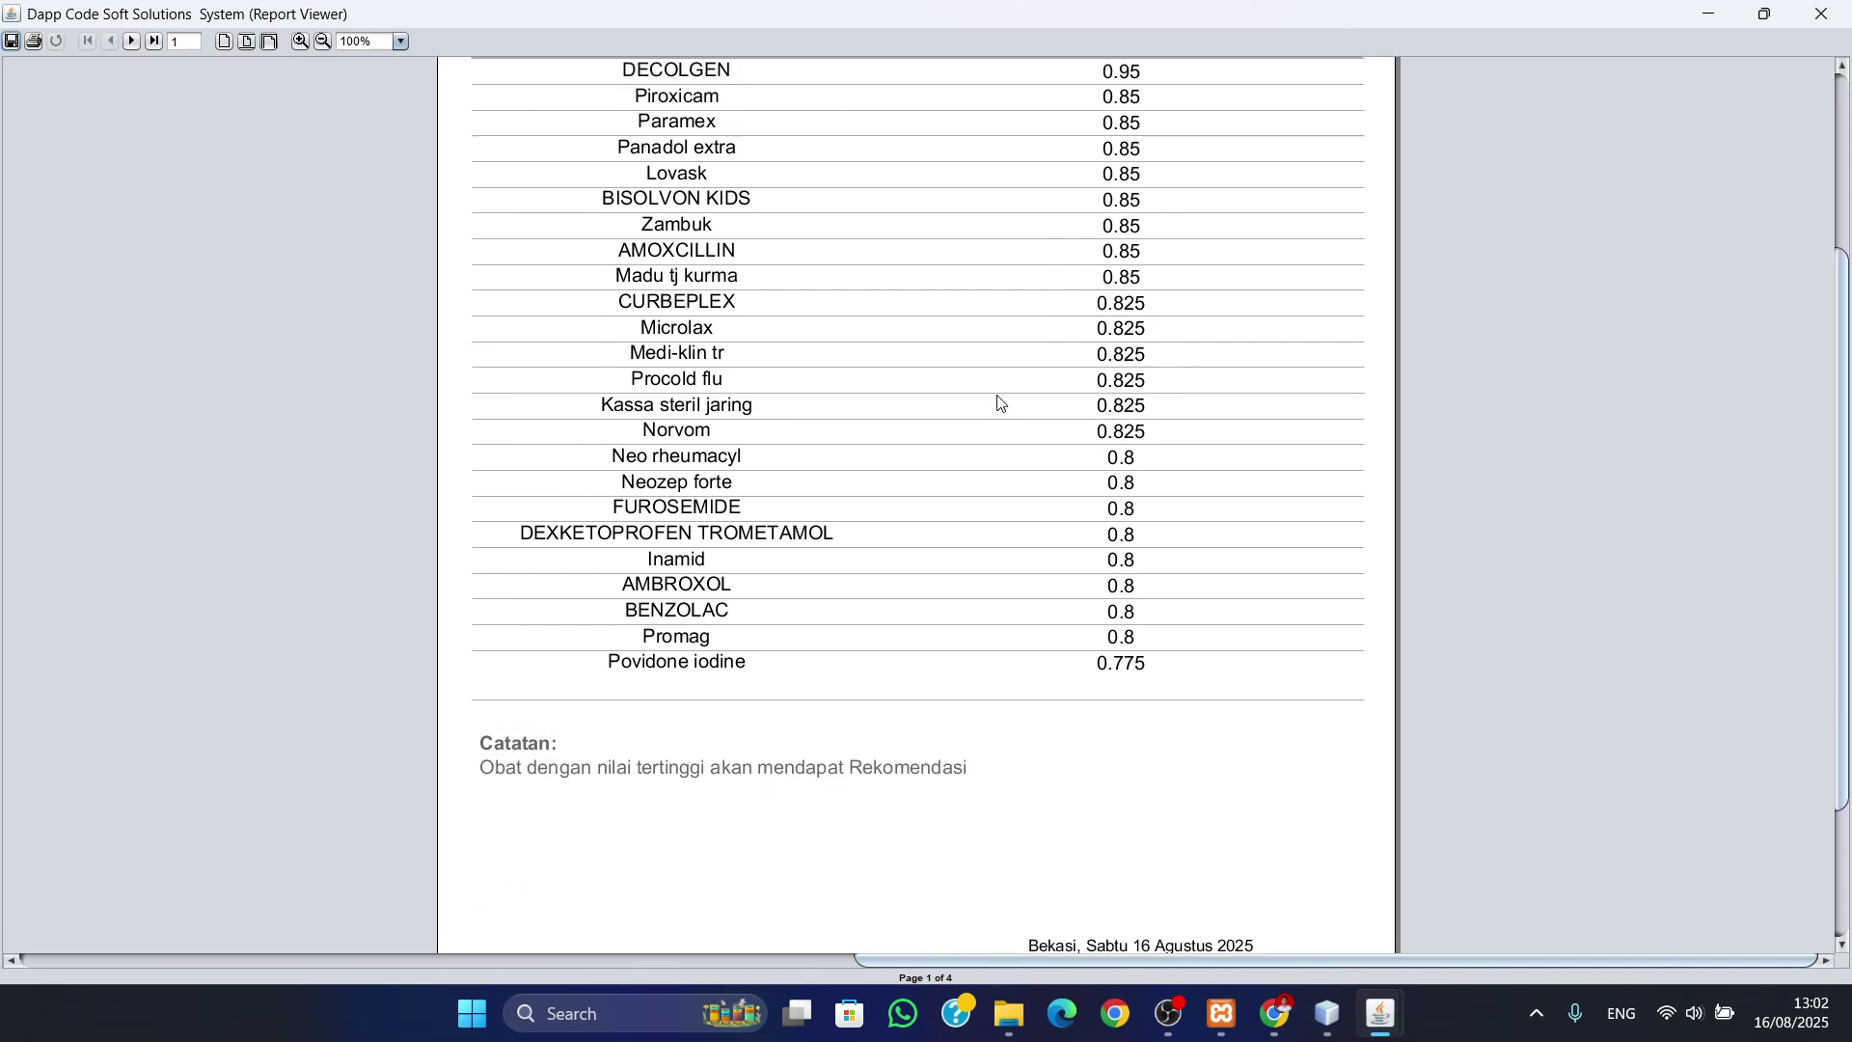
scroll(1000, 403, "up", 3)
left_click(131, 41)
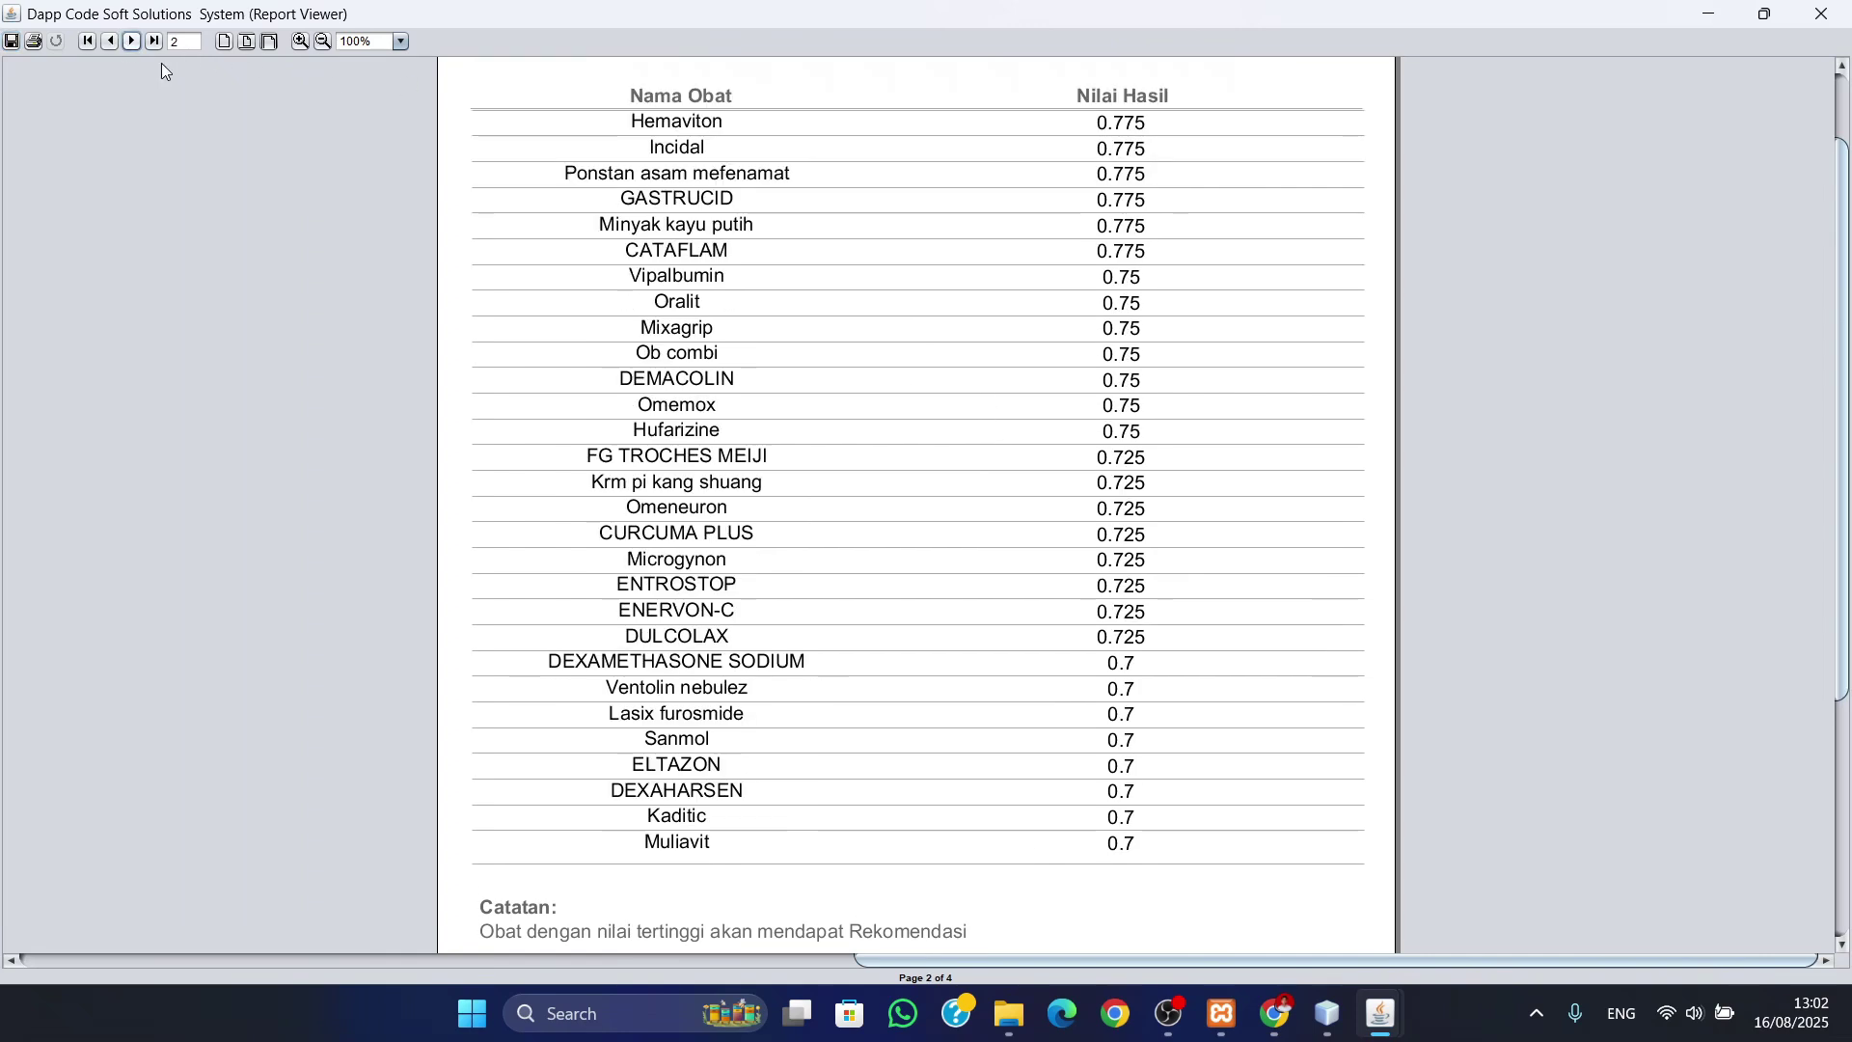
scroll(675, 289, "up", 2)
scroll(687, 281, "down", 2)
- Go through pages 3 and 4 of the ranking report, then close it
left_click(130, 42)
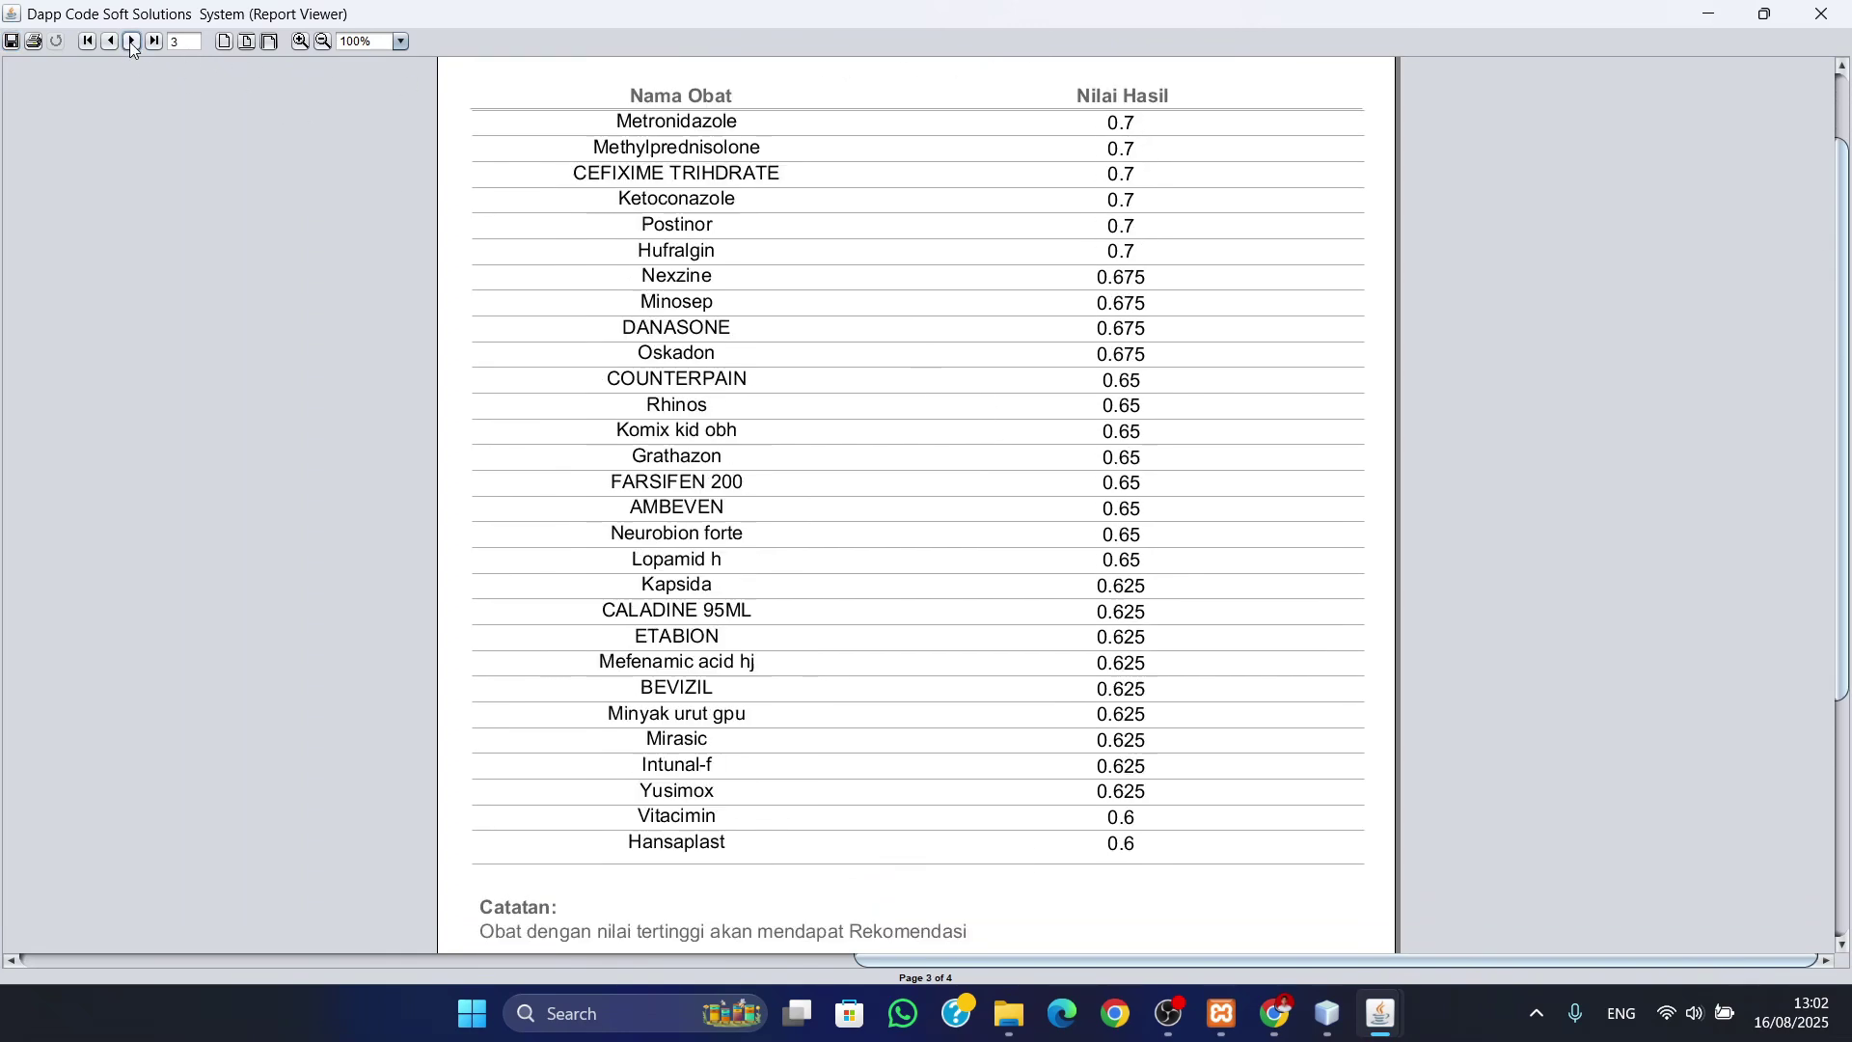
scroll(1025, 381, "up", 1)
scroll(414, 162, "down", 1)
left_click(130, 42)
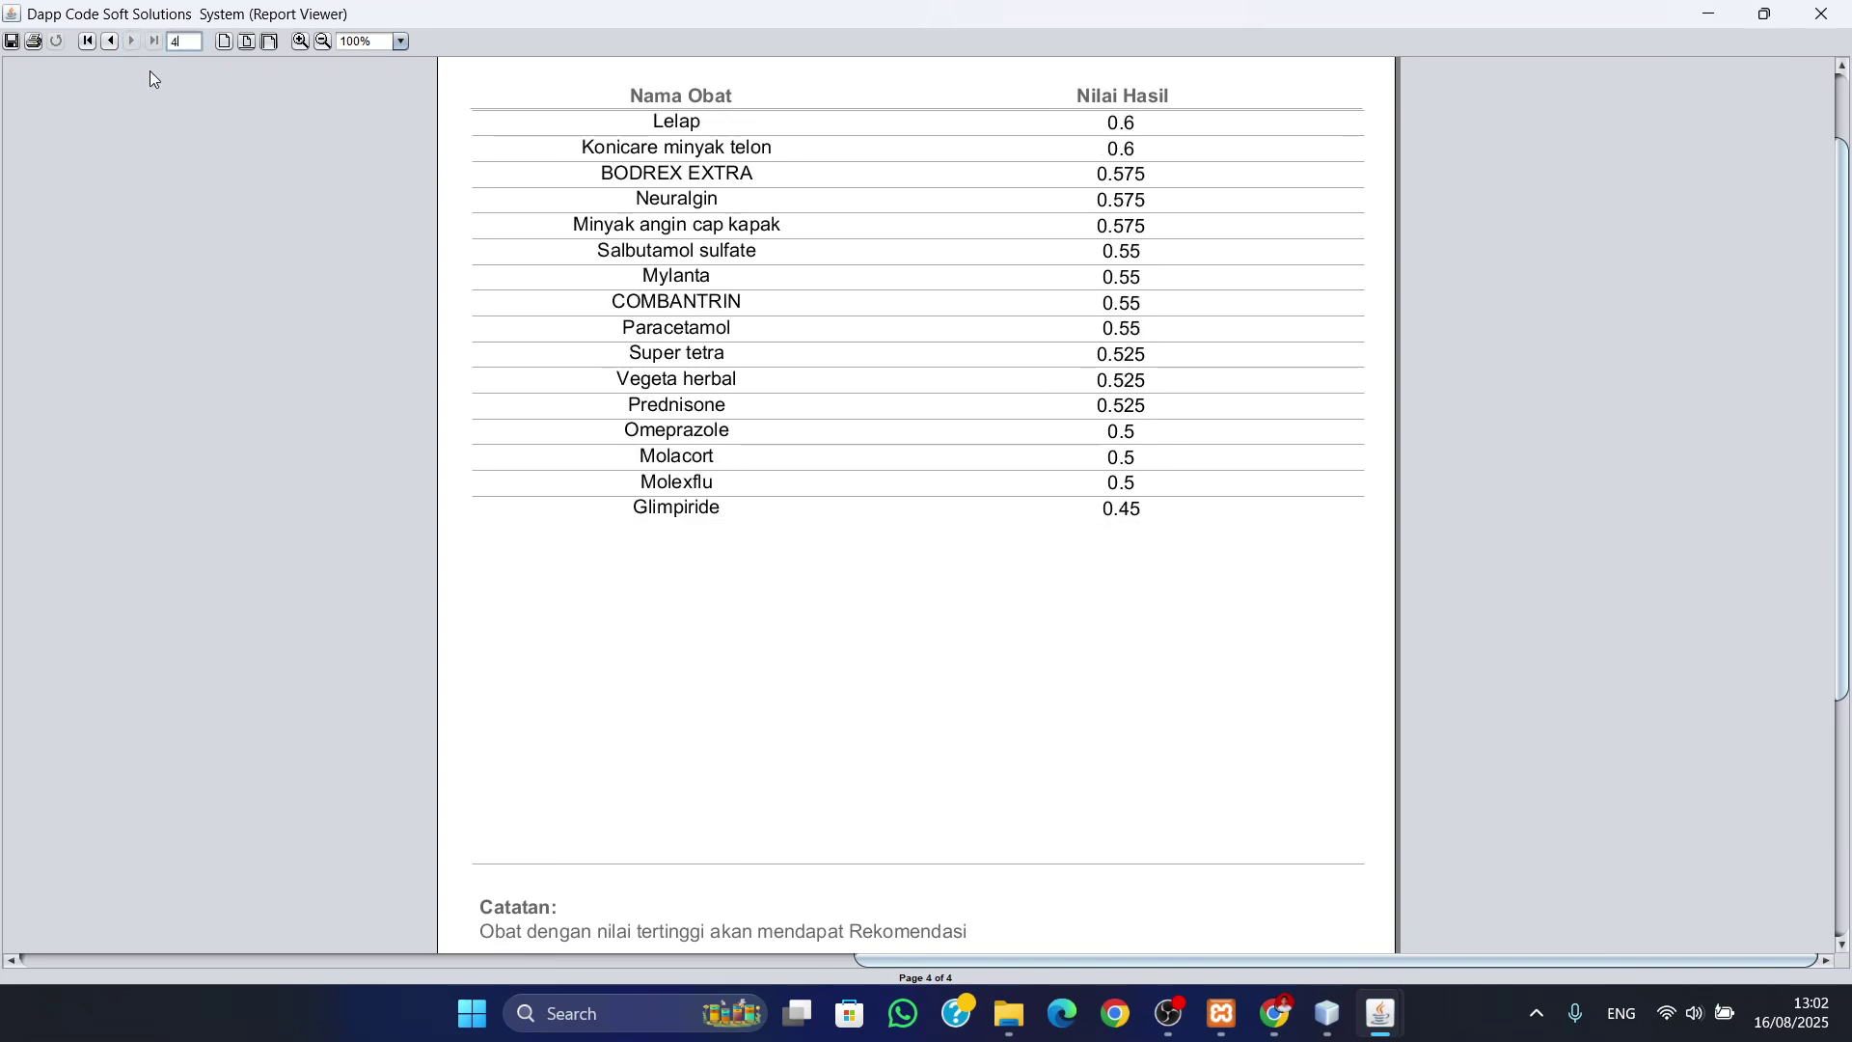
scroll(1050, 359, "up", 2)
scroll(1049, 359, "down", 2)
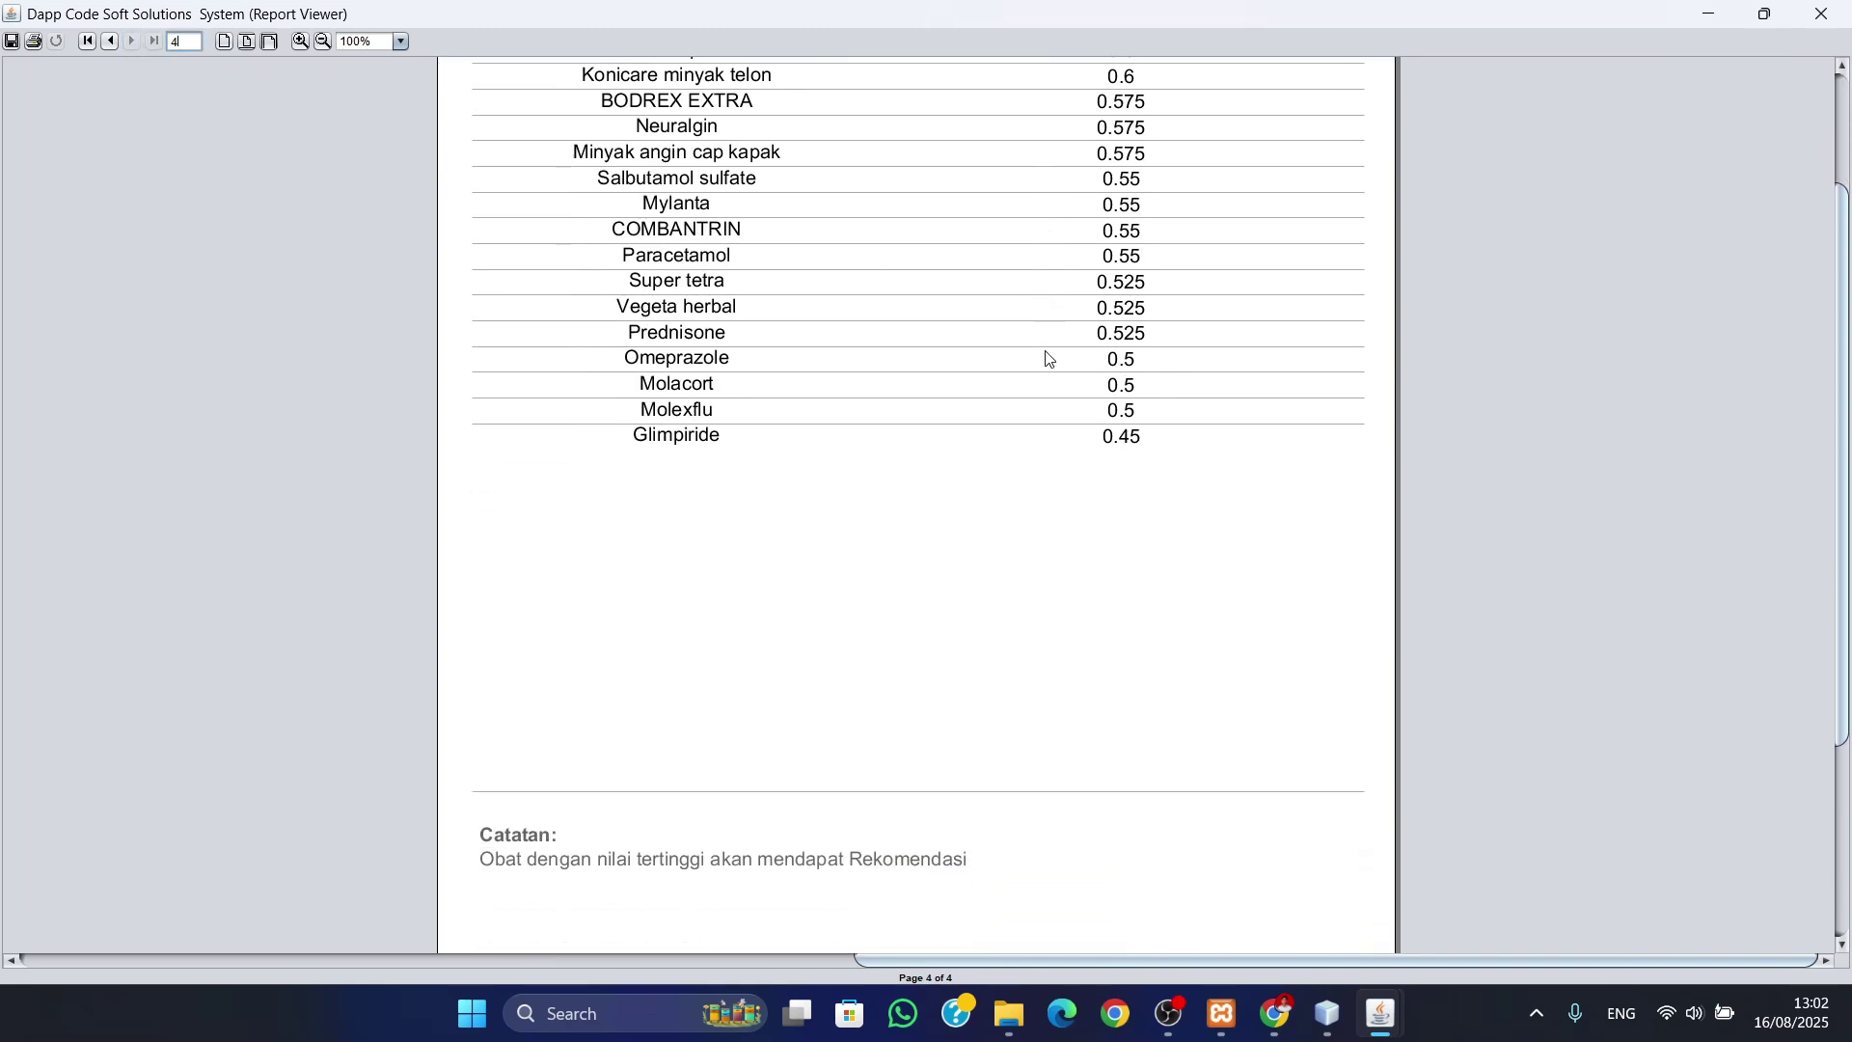
scroll(1049, 359, "up", 2)
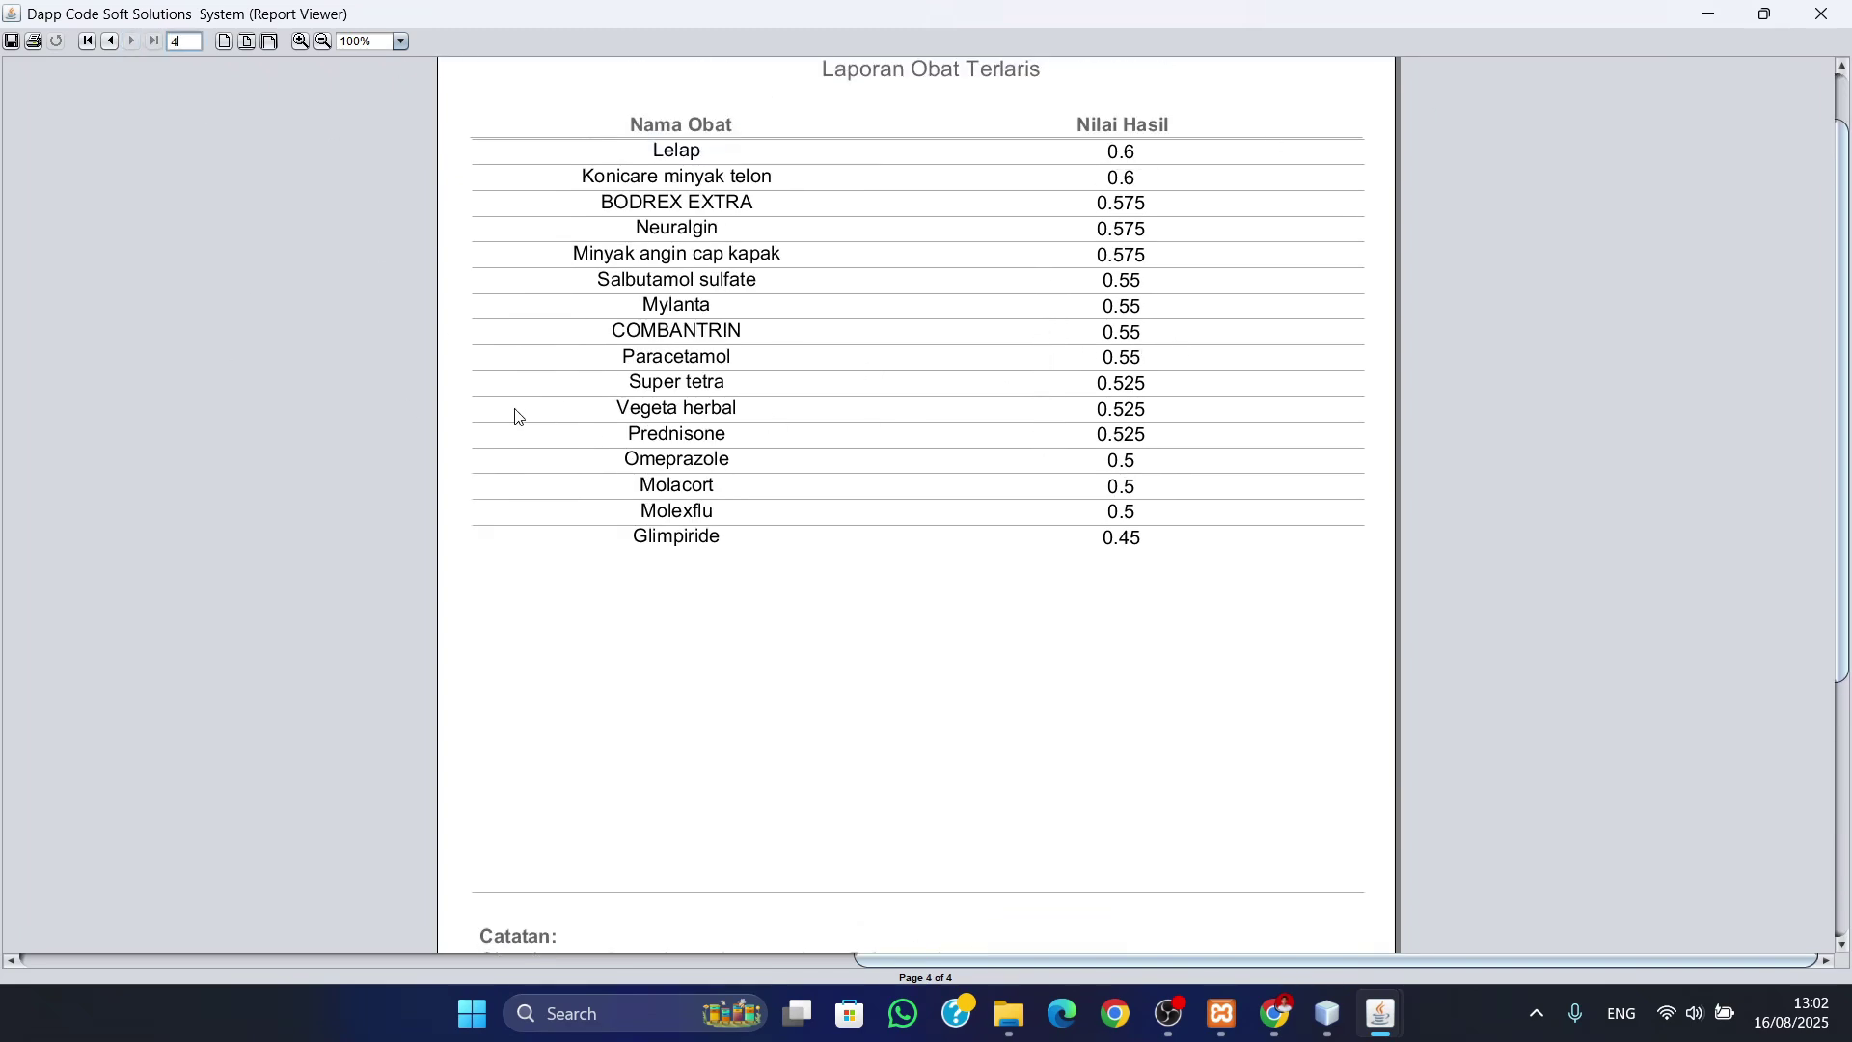
left_click(1821, 13)
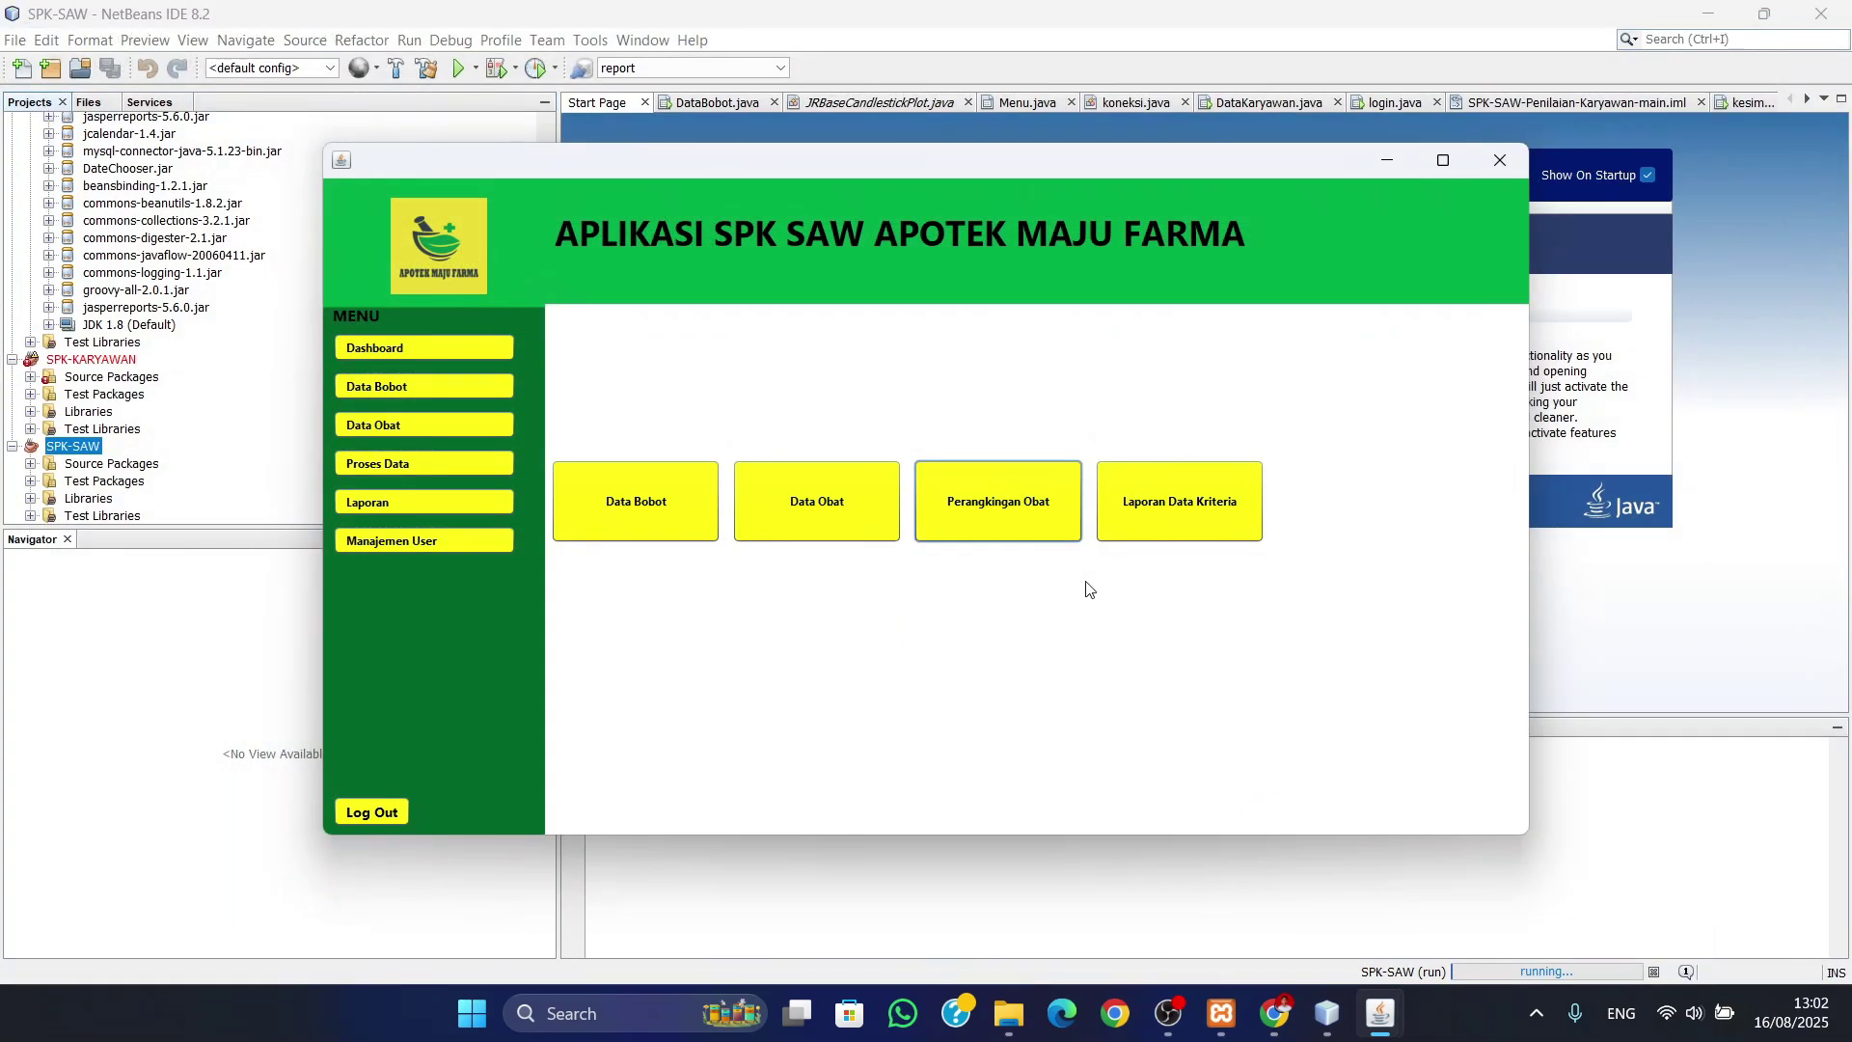
- Open the Laporan Kriteria report maximized and scroll through page 1
left_click(1191, 510)
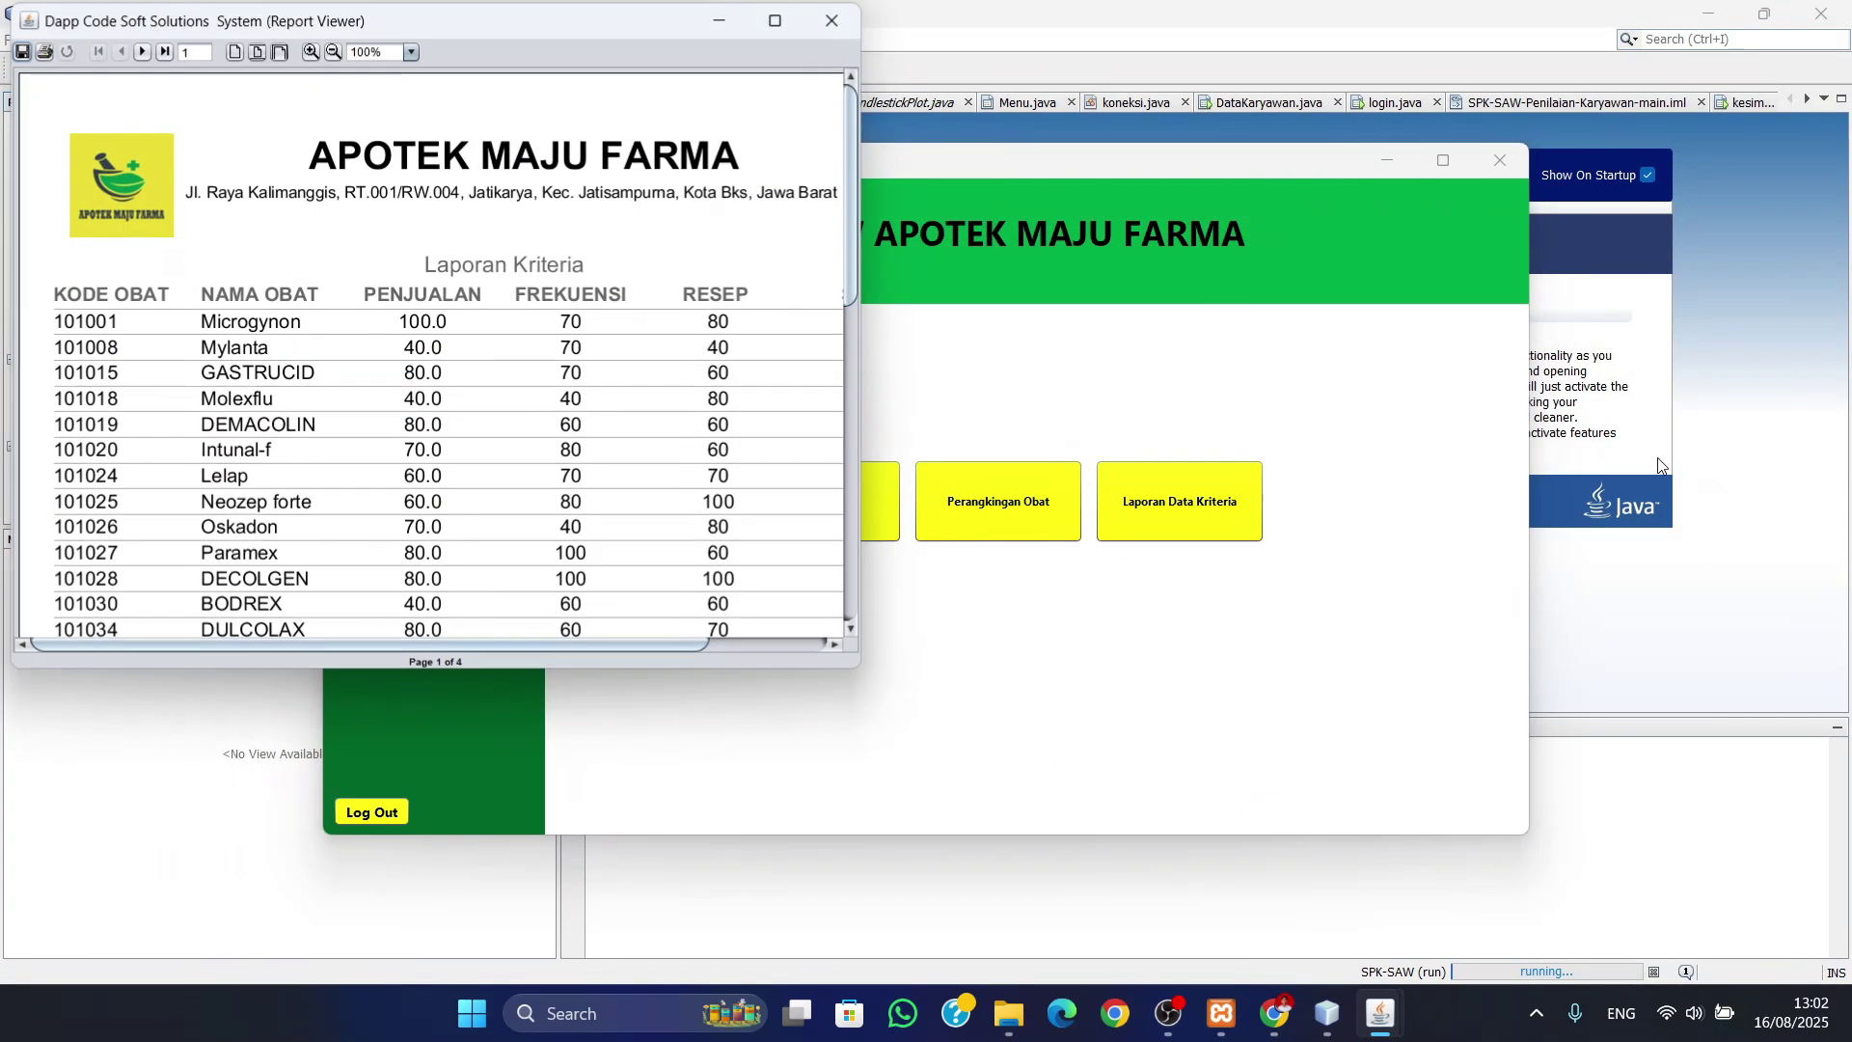
left_click(791, 15)
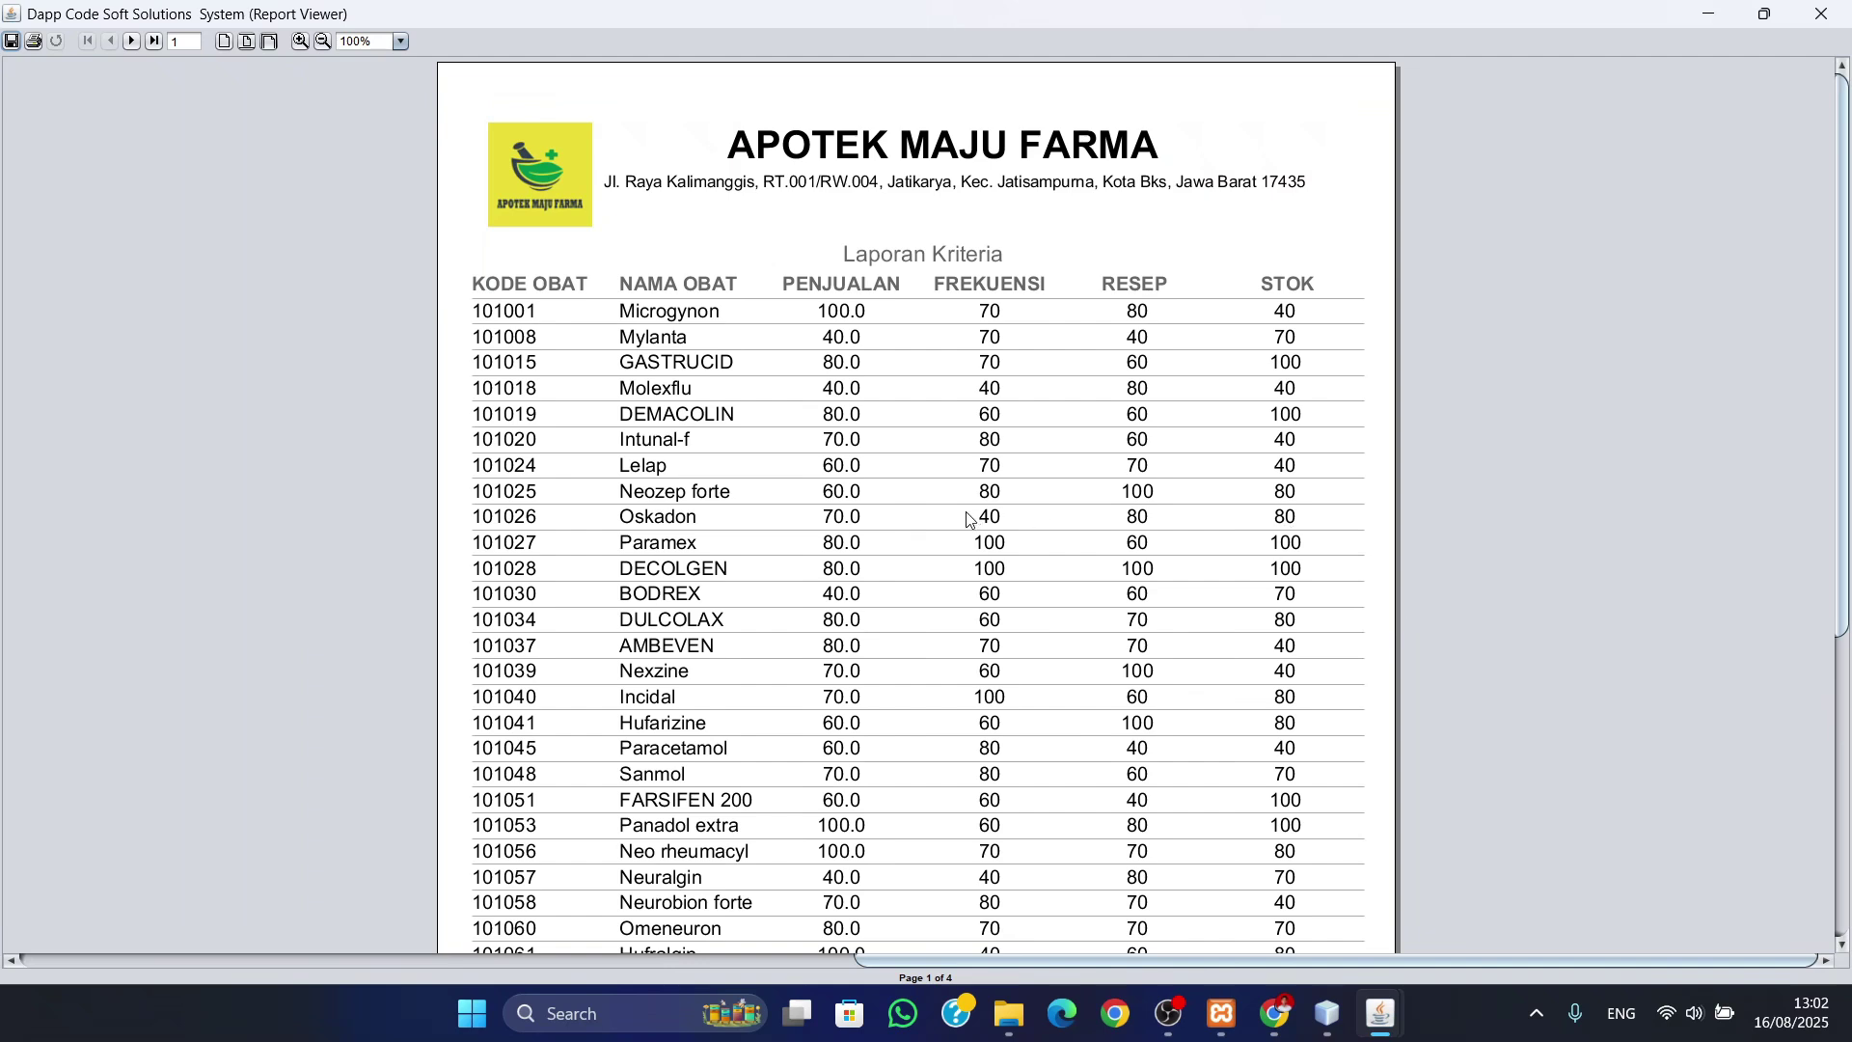
scroll(847, 459, "down", 1)
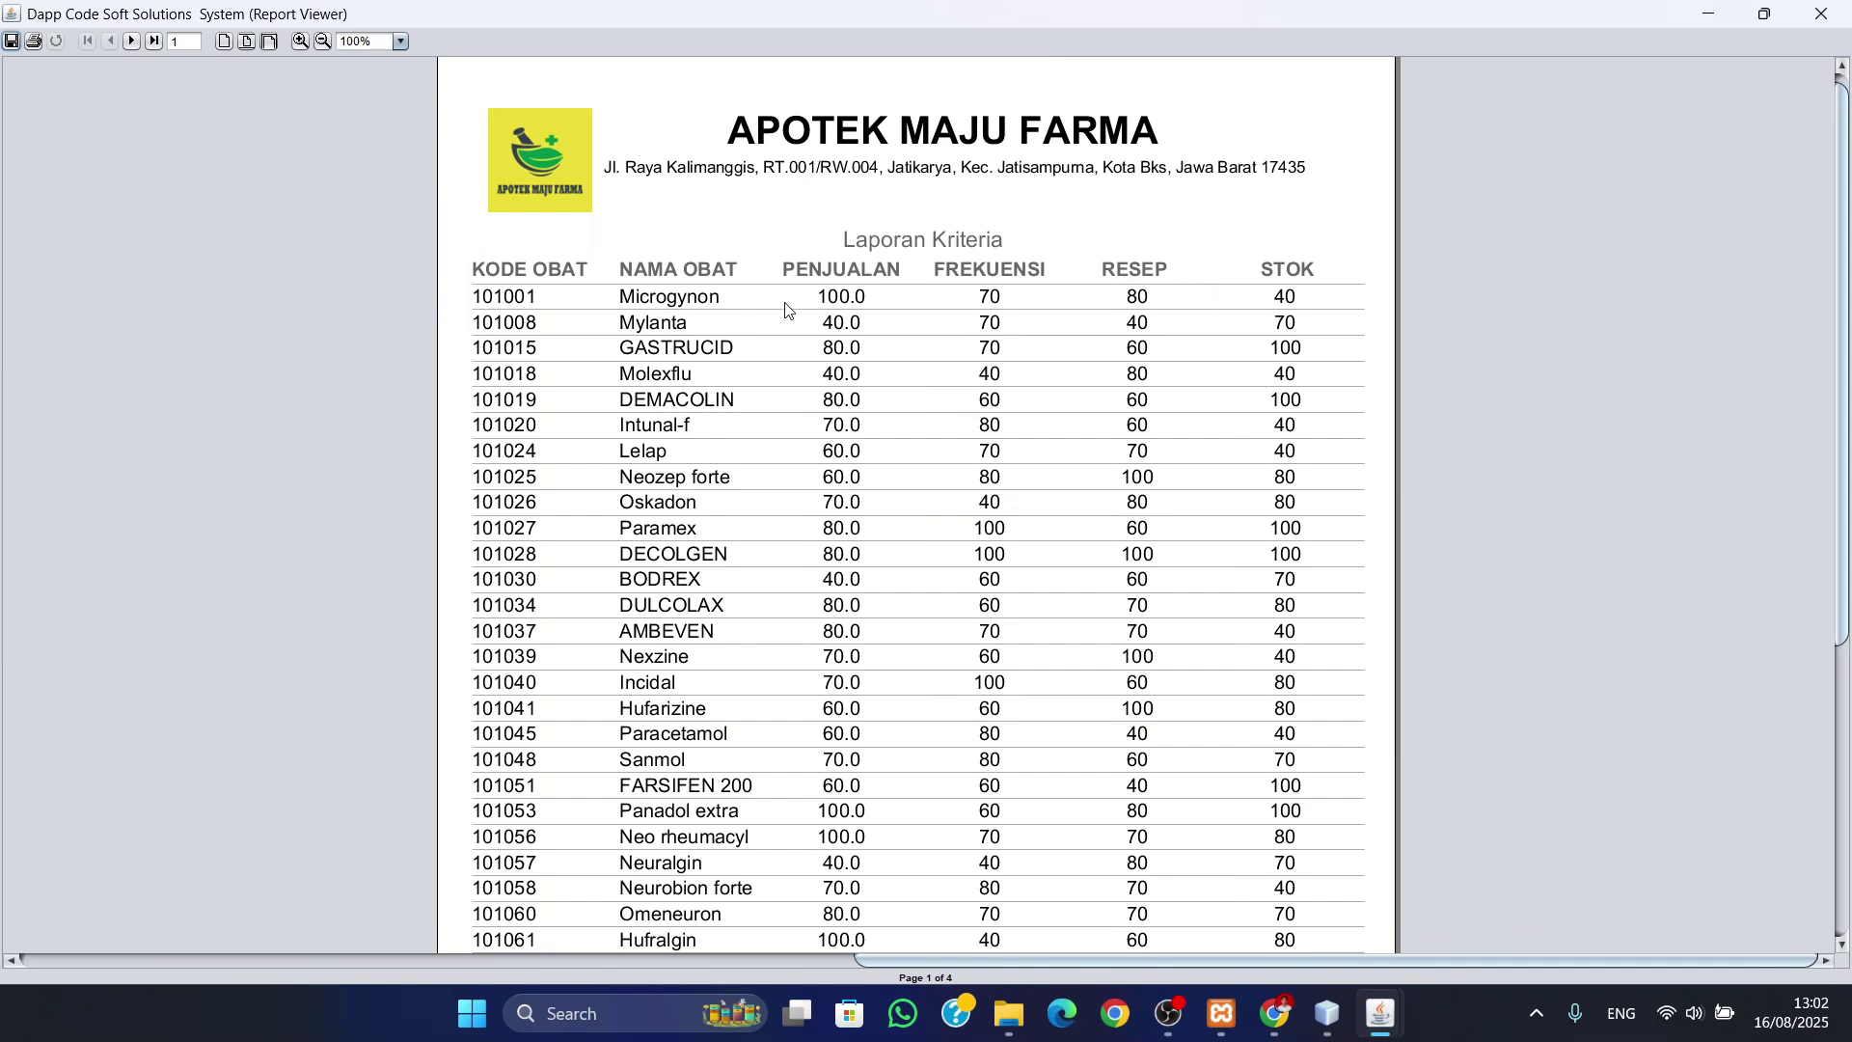
scroll(829, 314, "down", 5)
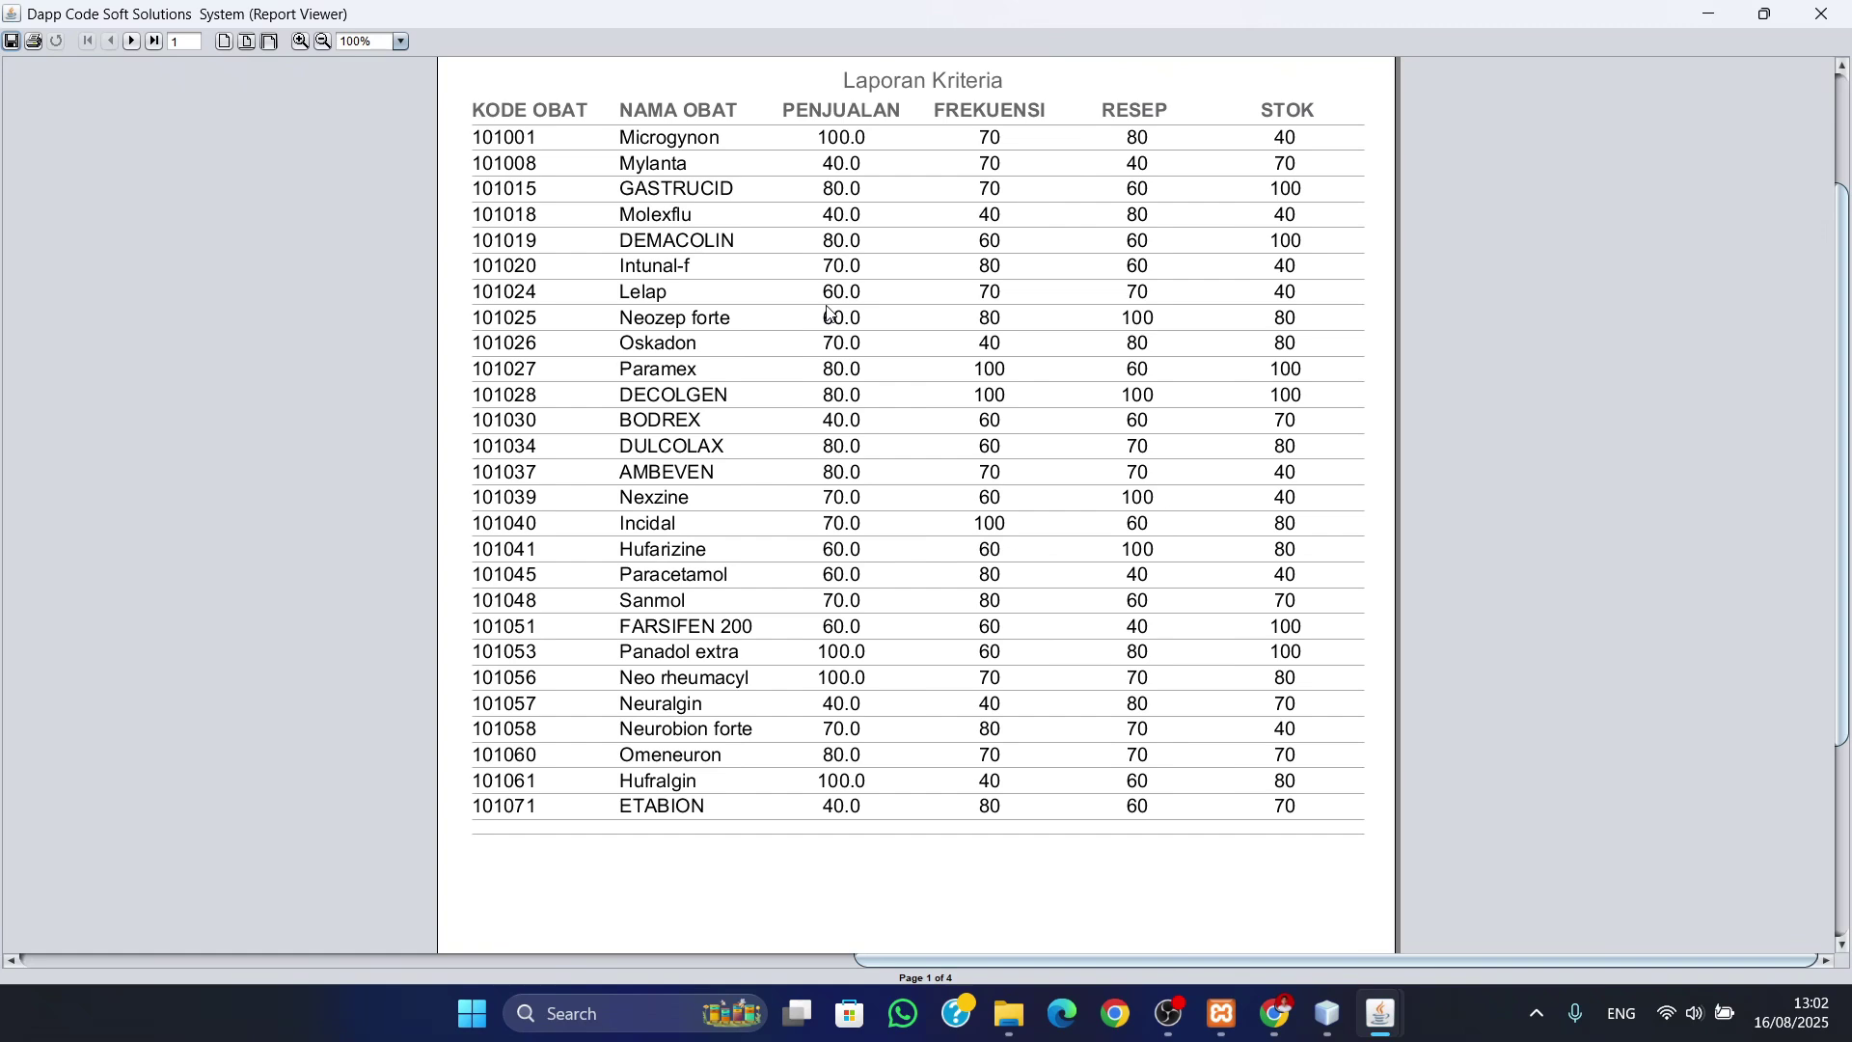
scroll(827, 311, "up", 2)
- Page through the criteria report's pages 2, 3 and 4 down to the signature block
left_click(132, 41)
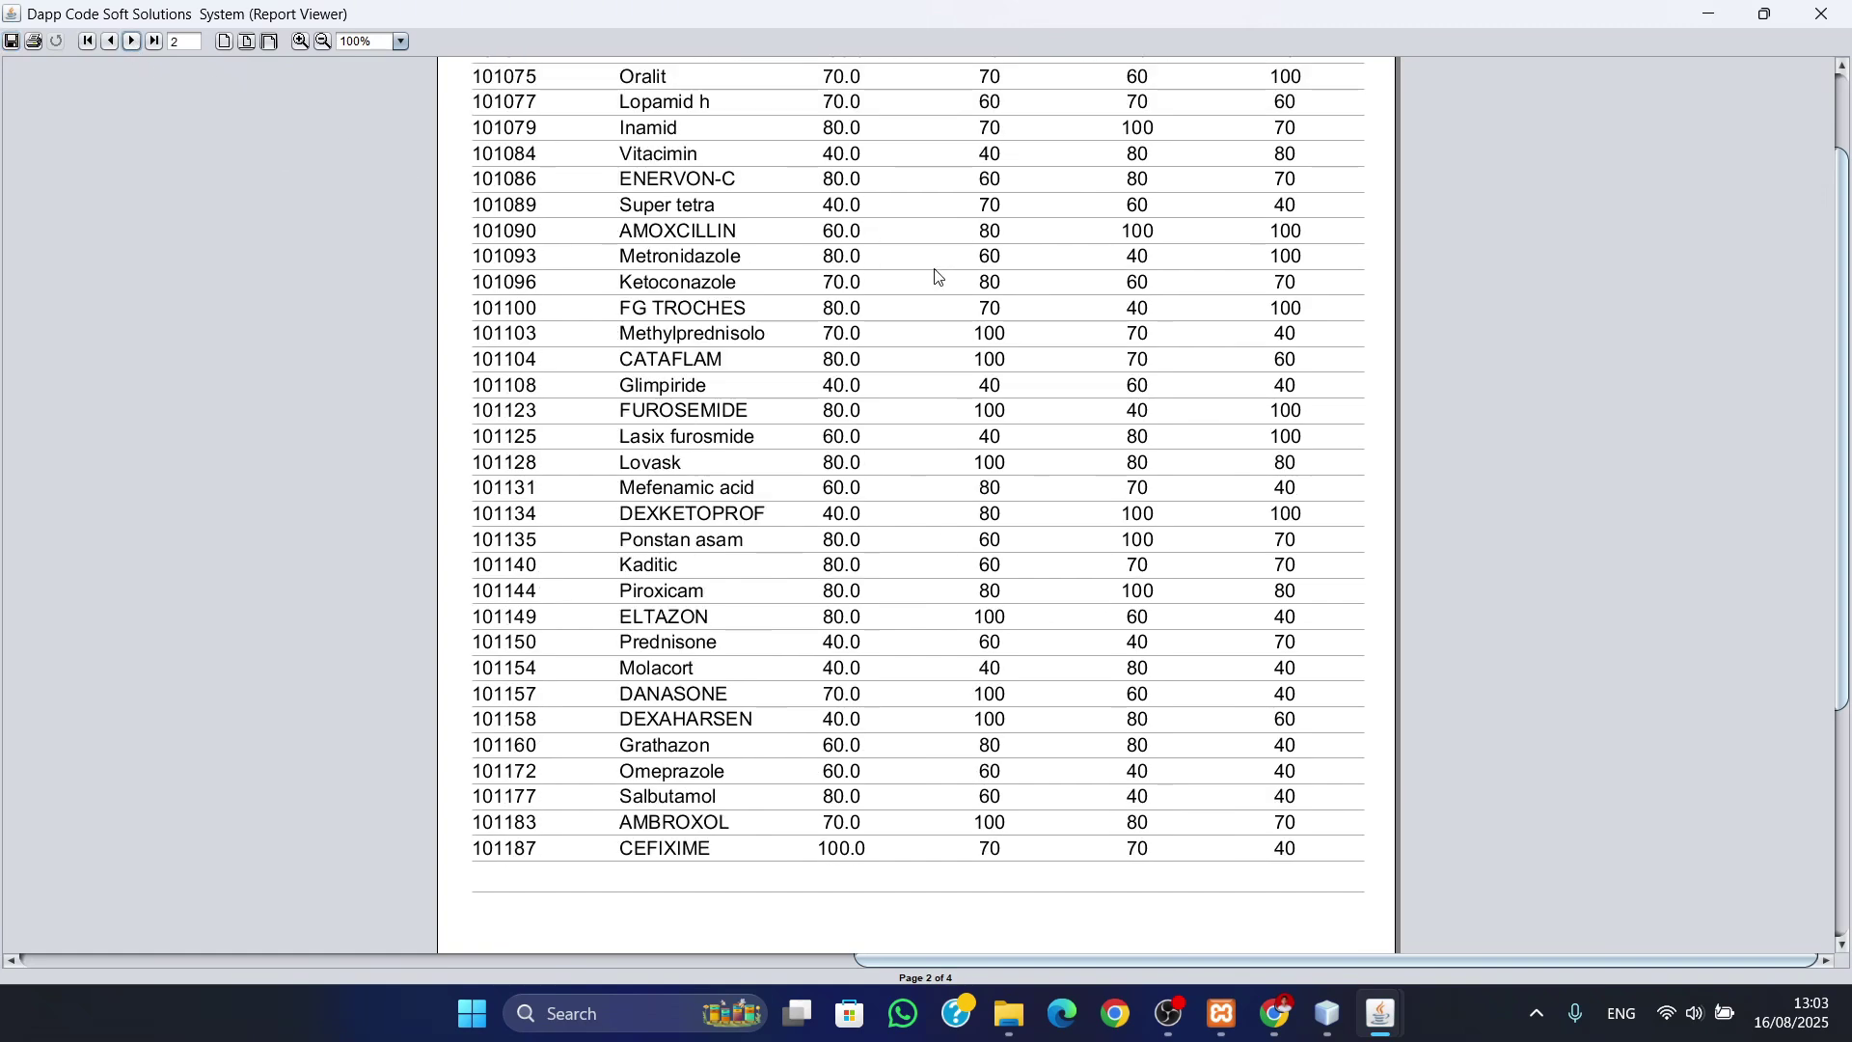
scroll(801, 328, "up", 4)
scroll(1042, 403, "down", 4)
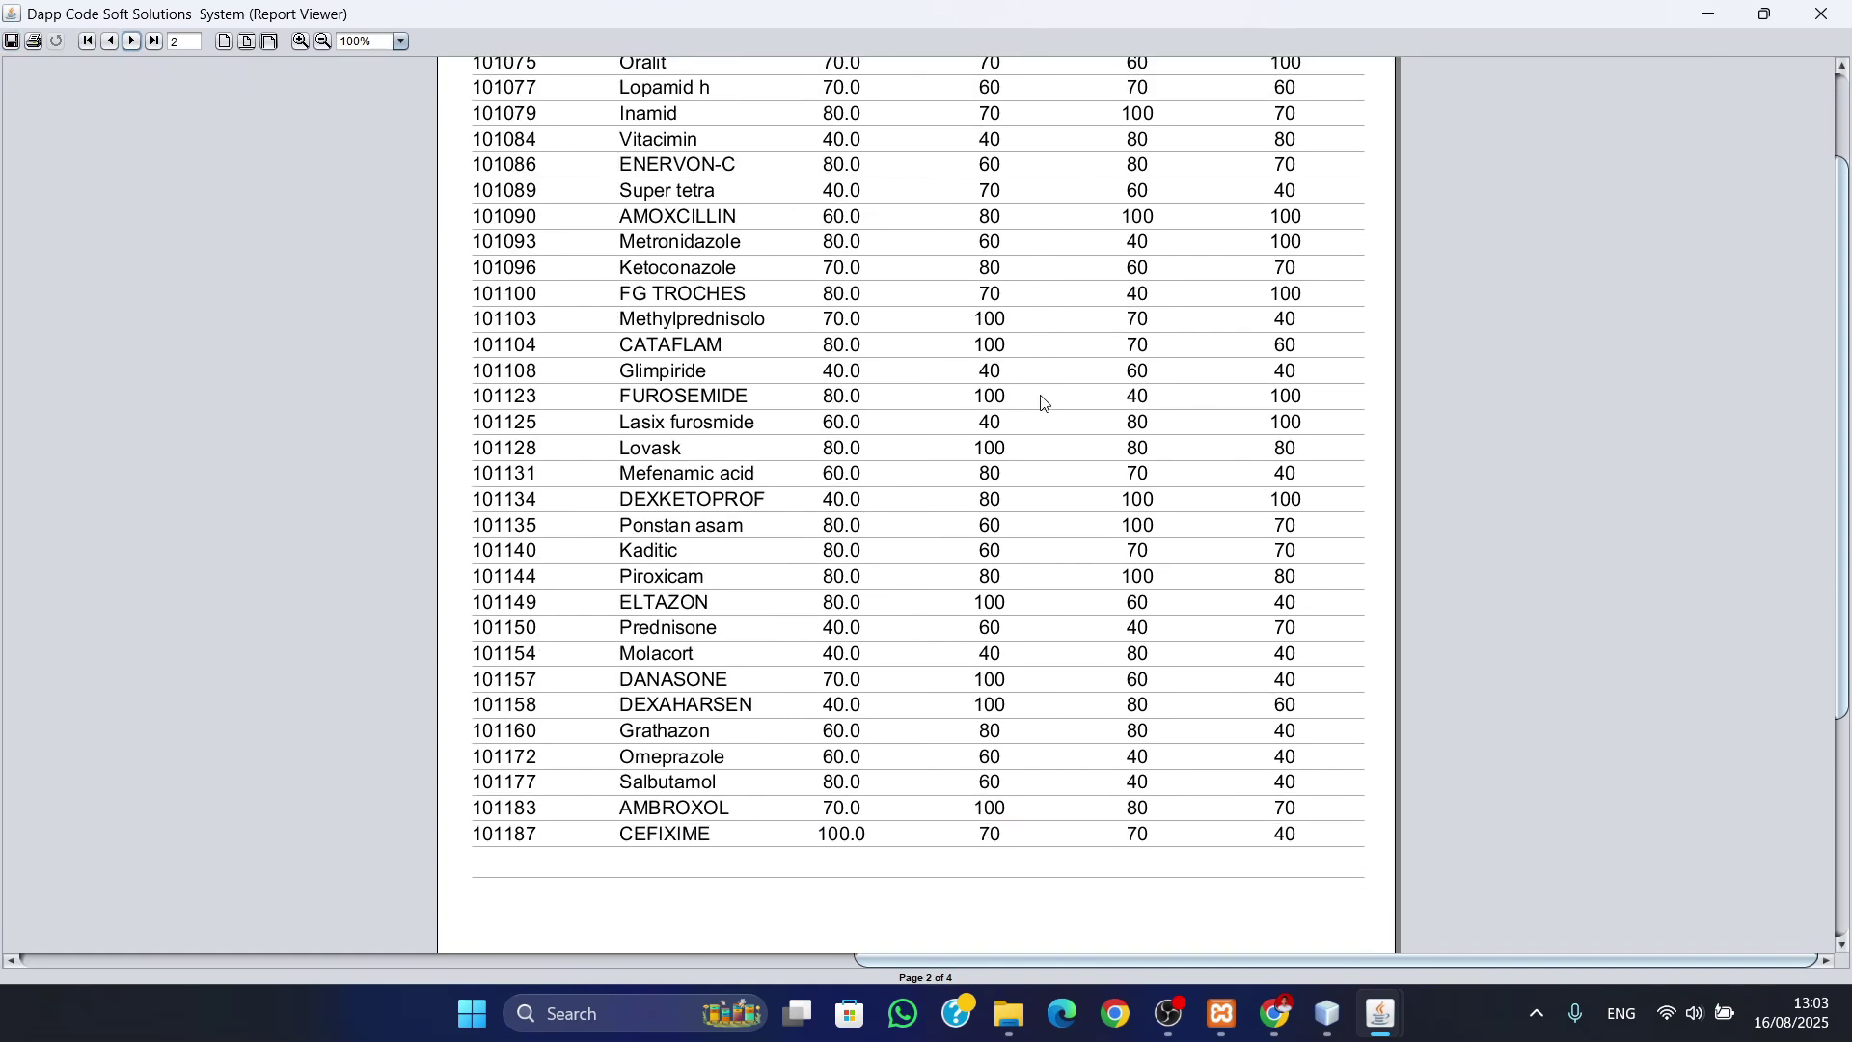
left_click(130, 41)
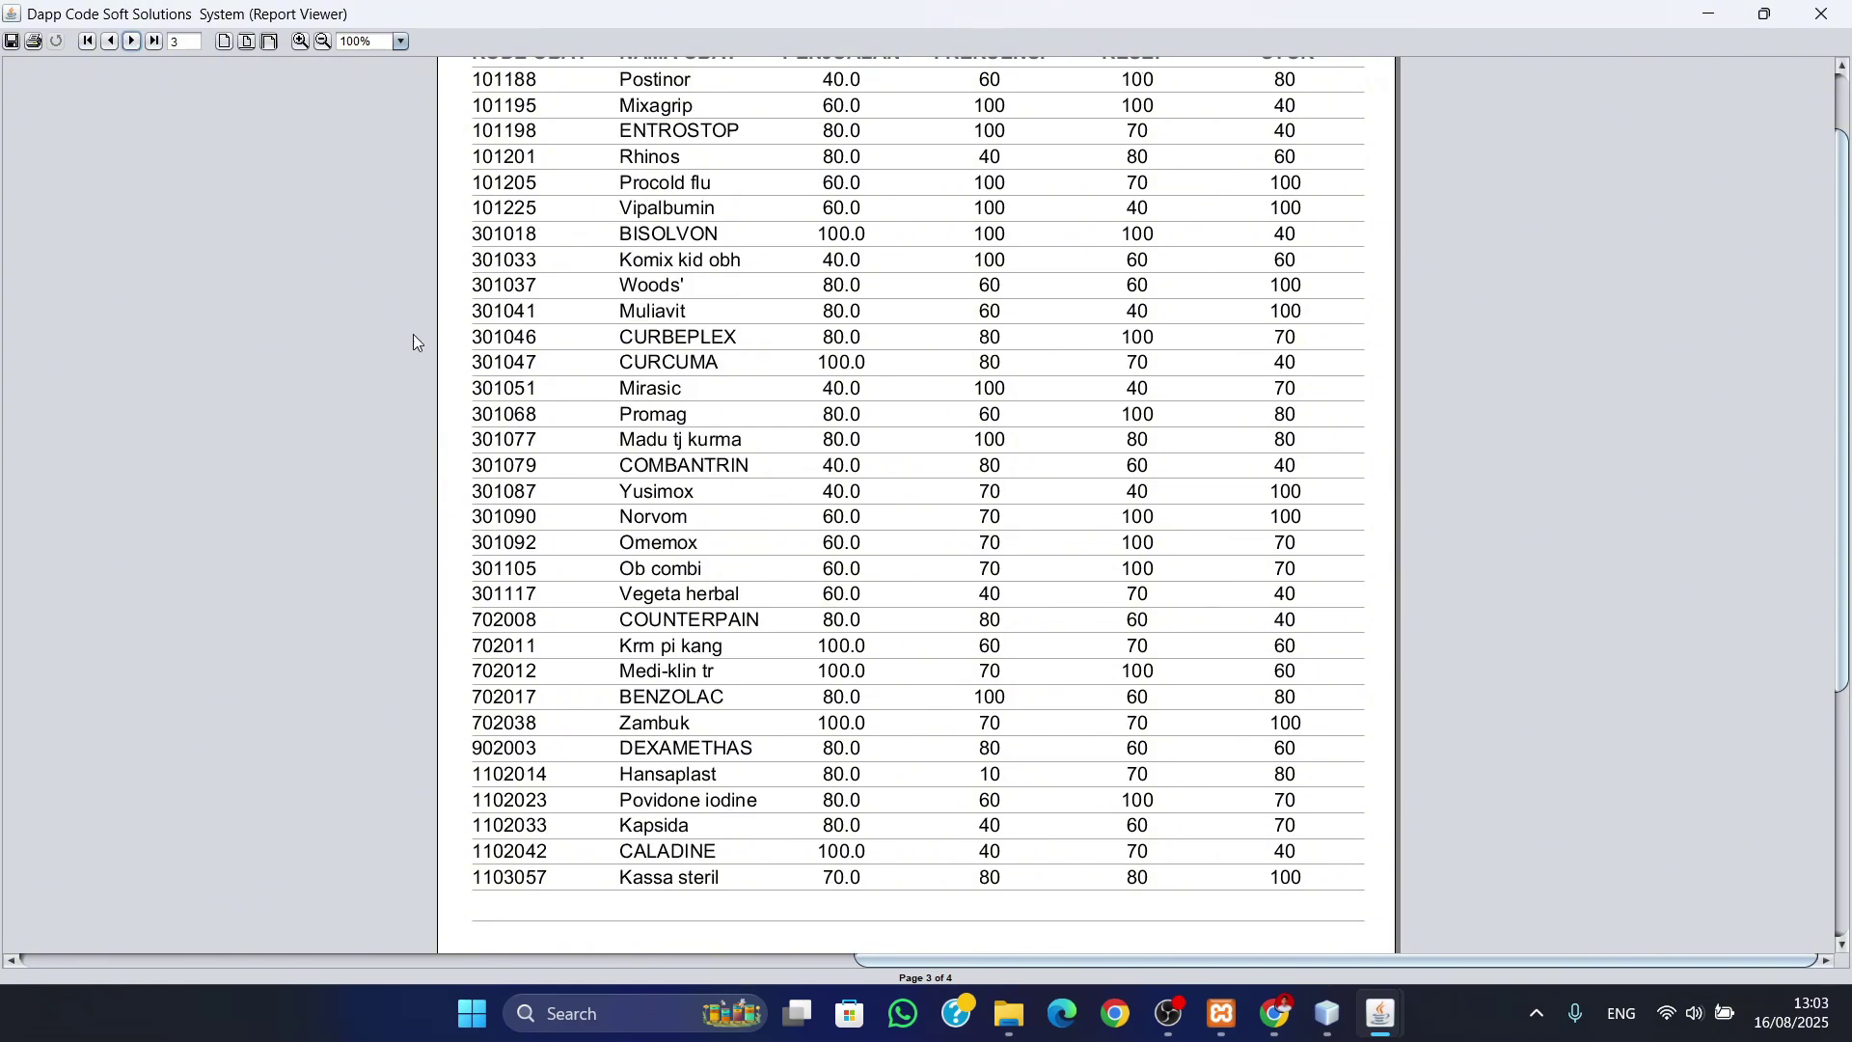
scroll(1075, 662, "up", 4)
scroll(1073, 662, "down", 7)
scroll(1073, 662, "up", 1)
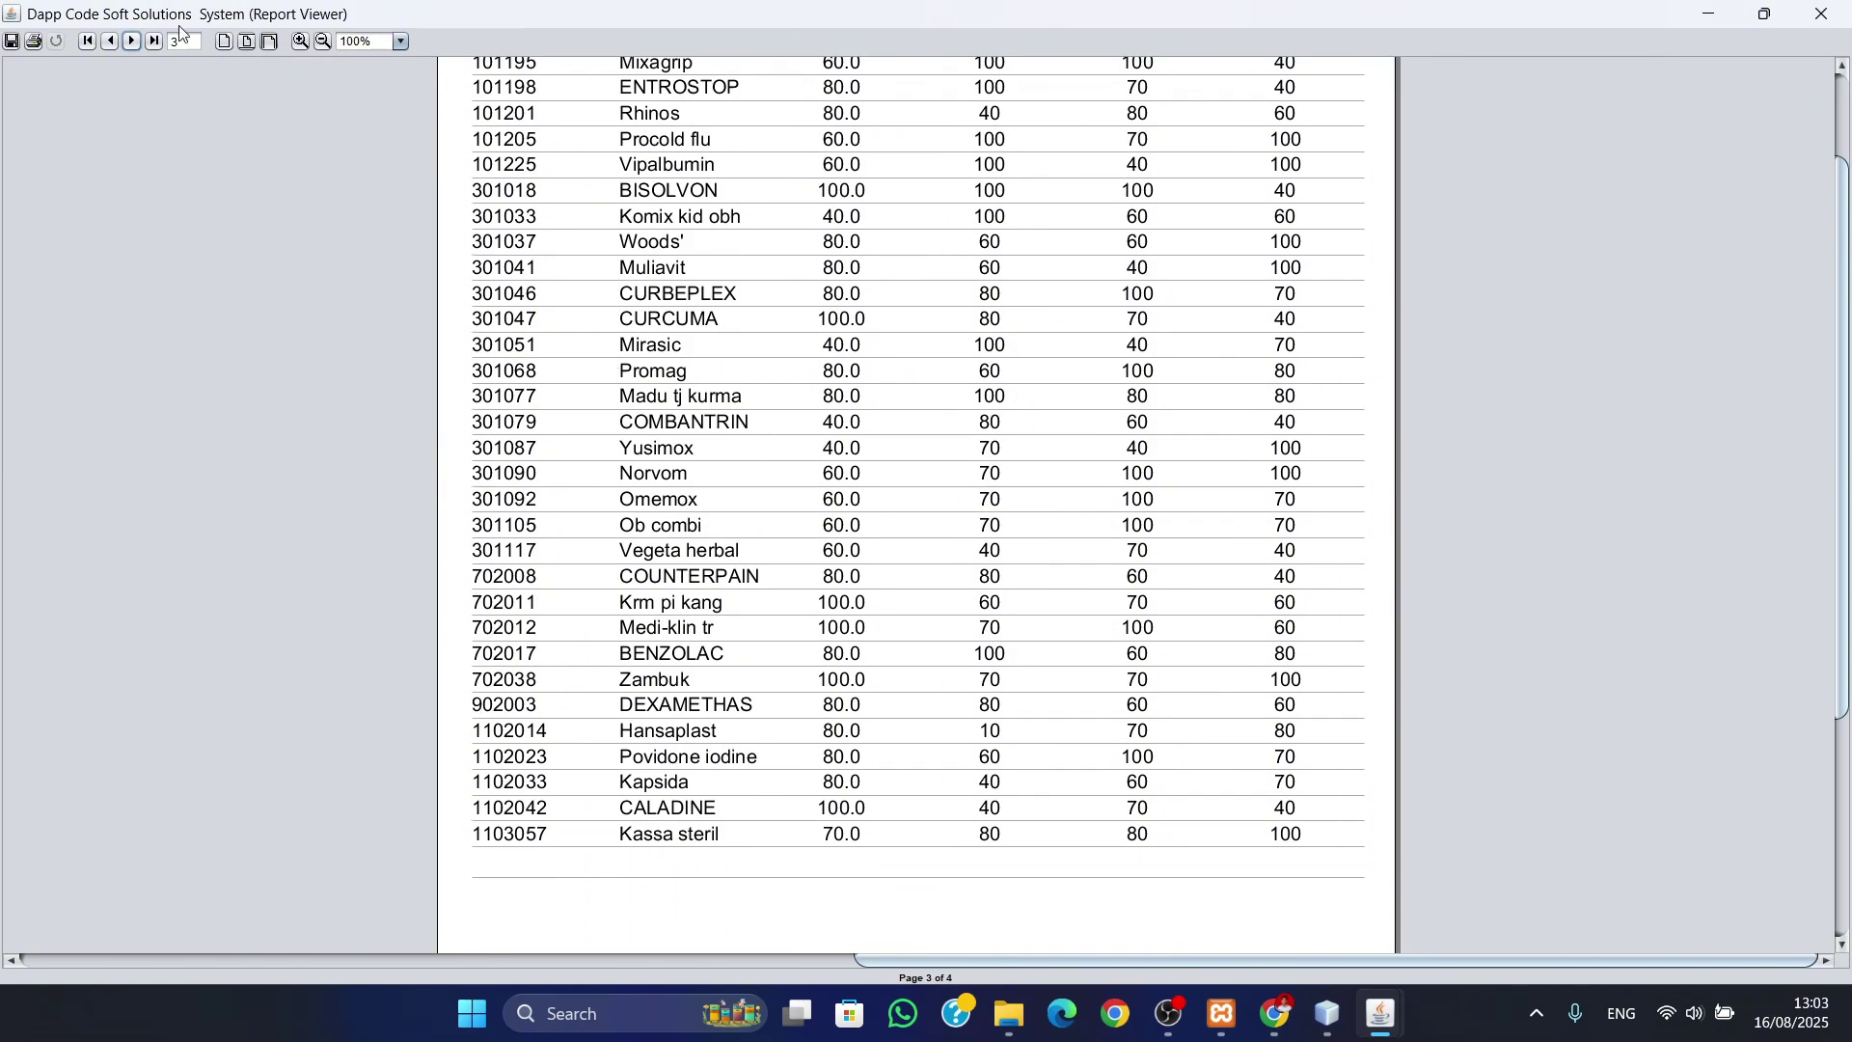
left_click(132, 41)
scroll(854, 369, "up", 3)
scroll(862, 375, "down", 6)
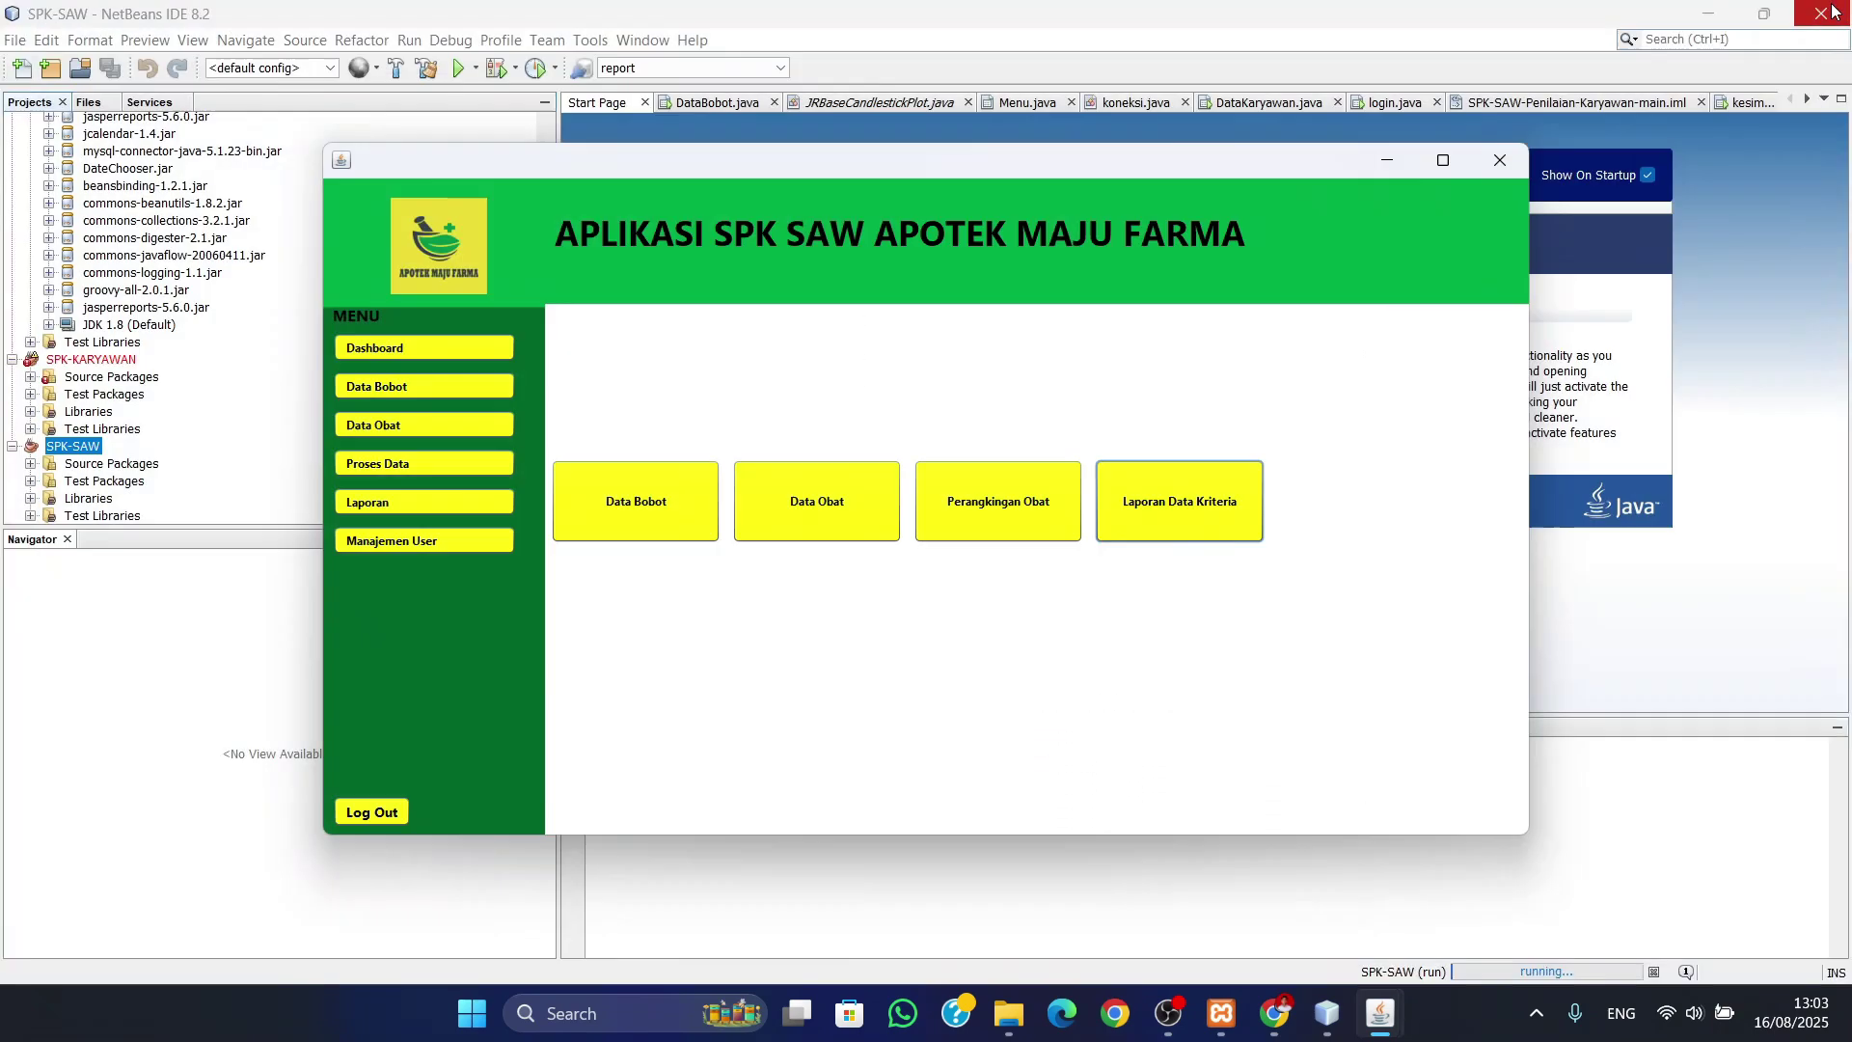
- Close the criteria report and enter a new username and password in Manajemen User
left_click(1822, 14)
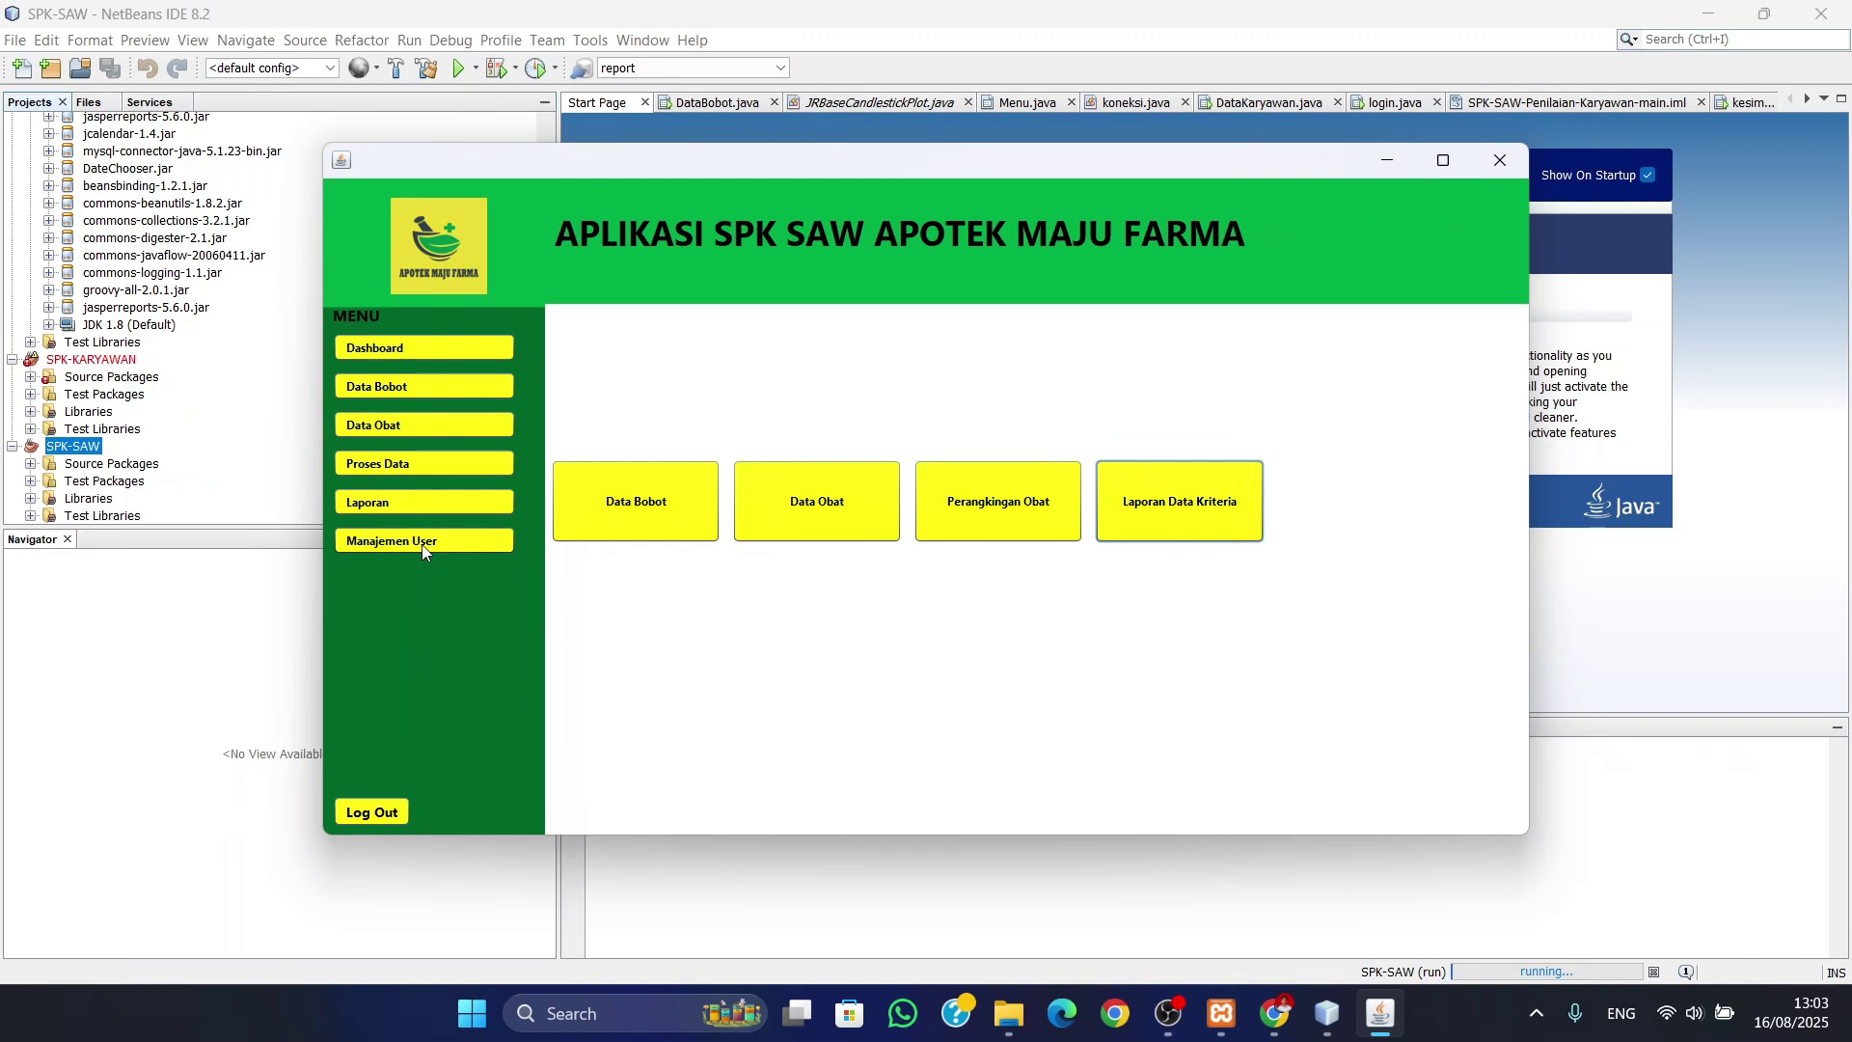
left_click(373, 542)
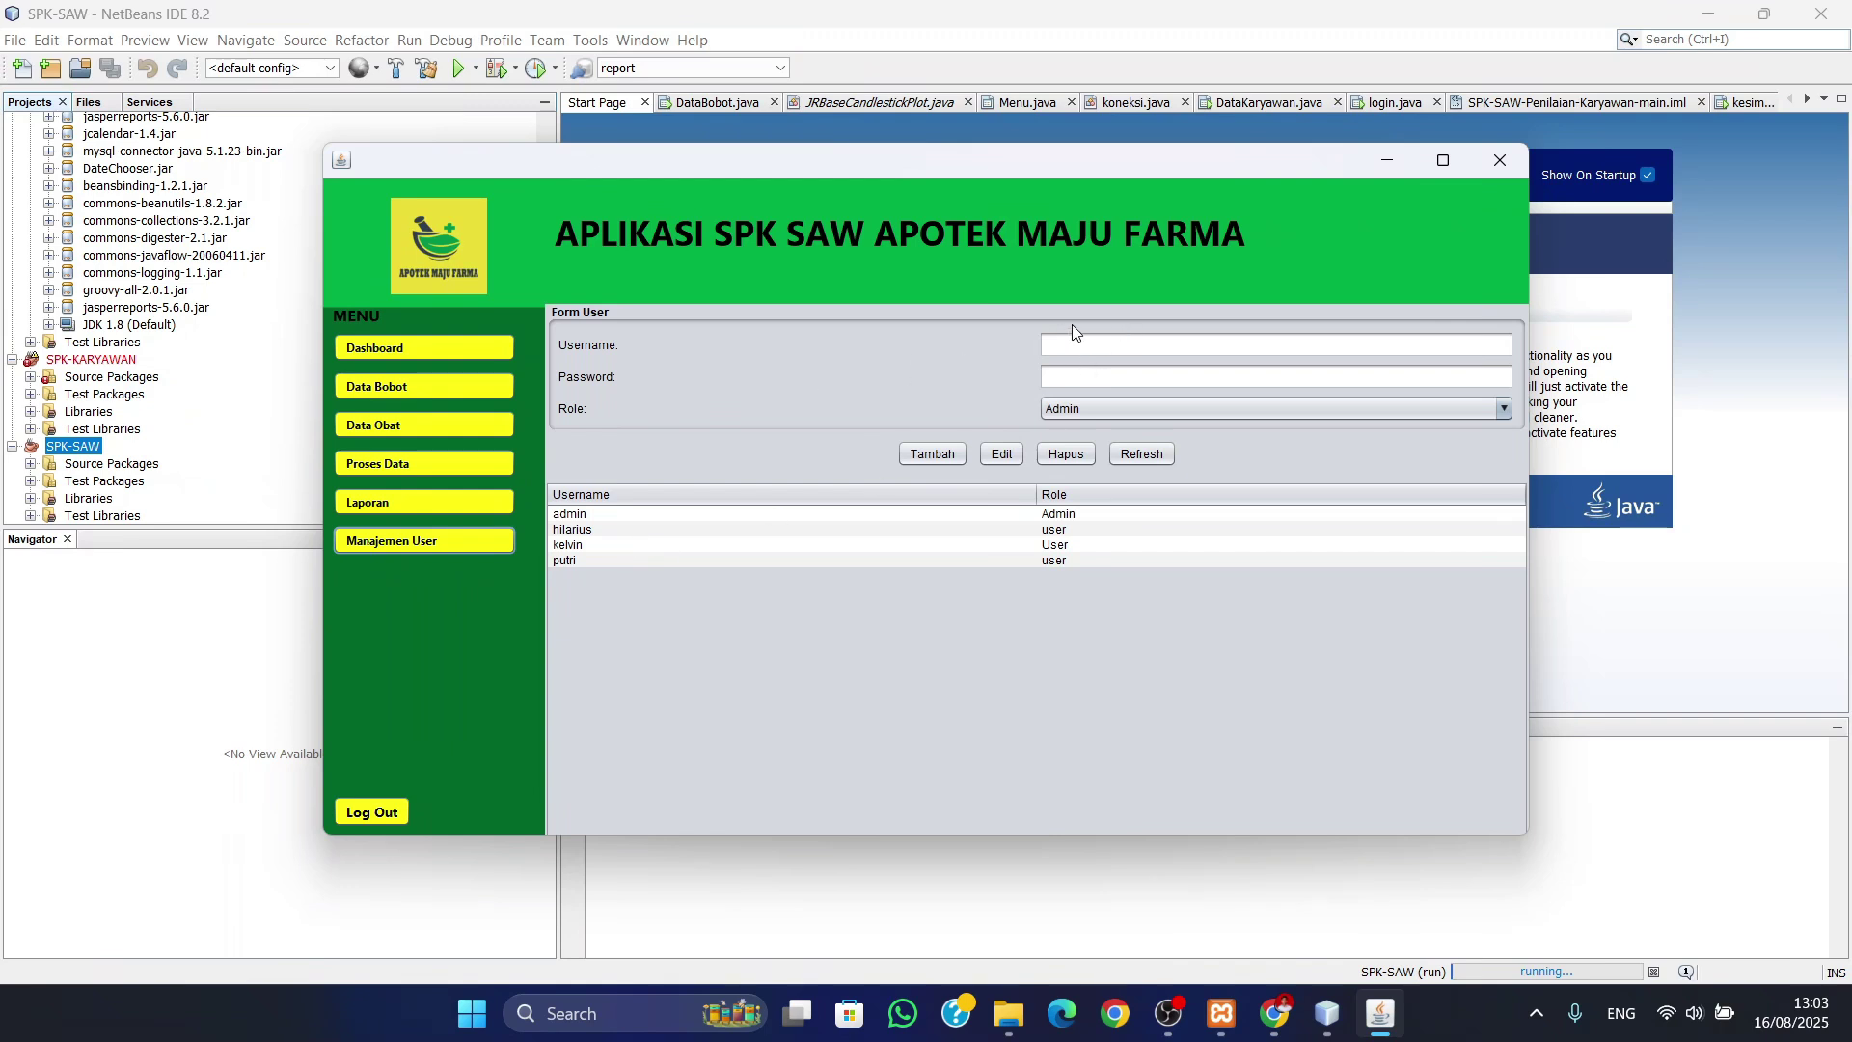
left_click(1096, 348)
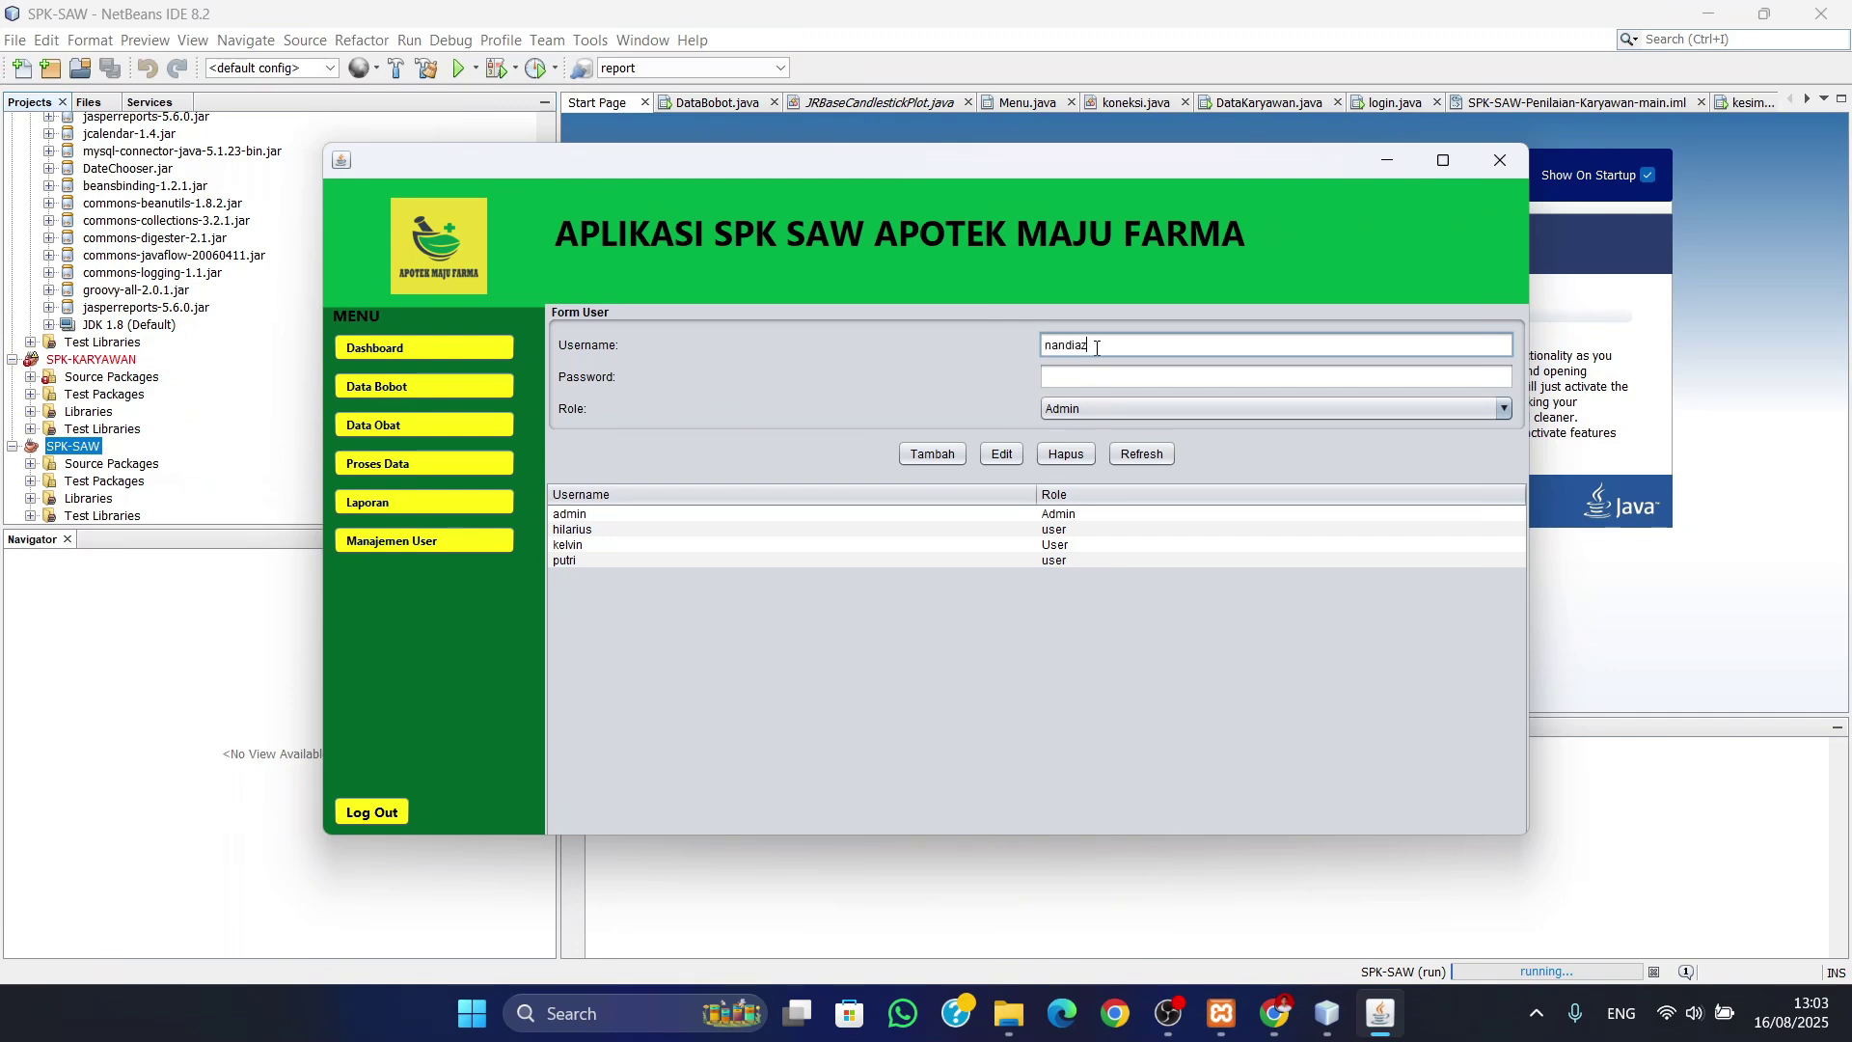
key("Tab")
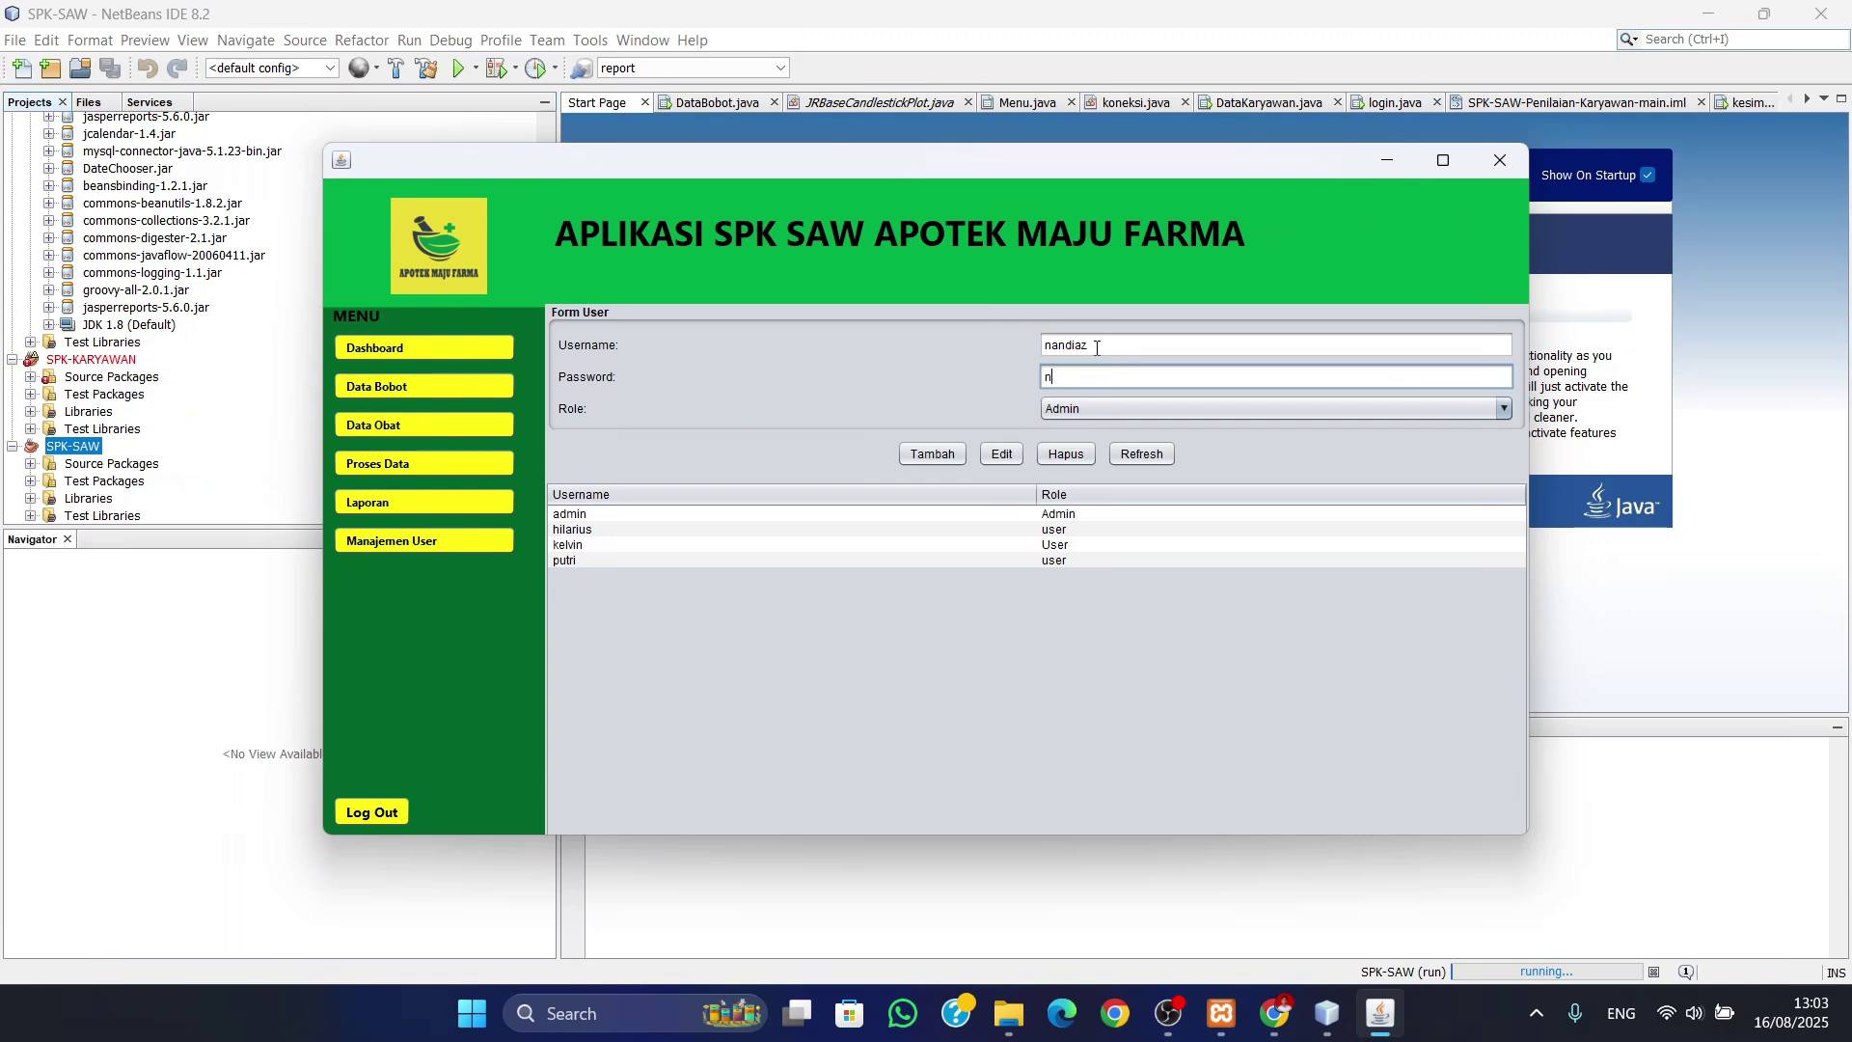
- Give the account the User role, add it with Tambah, and confirm it in the table
left_click(1084, 409)
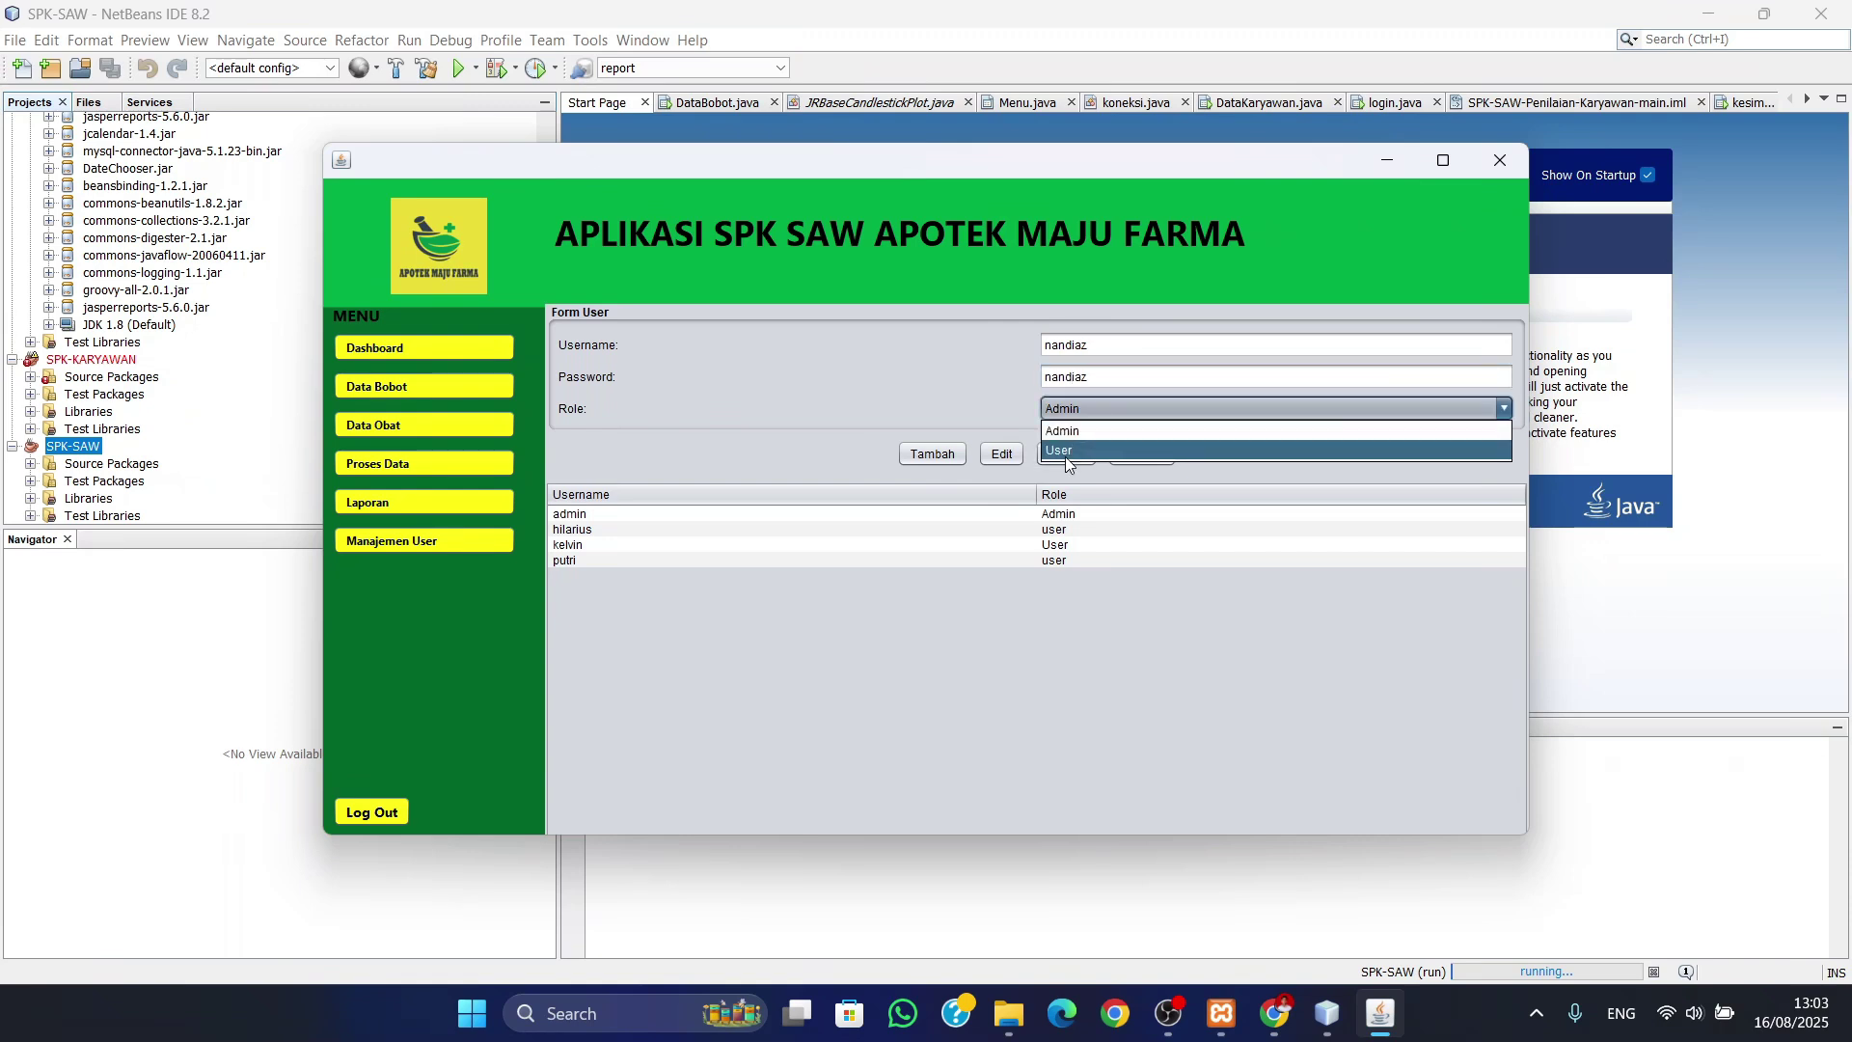
left_click(1065, 452)
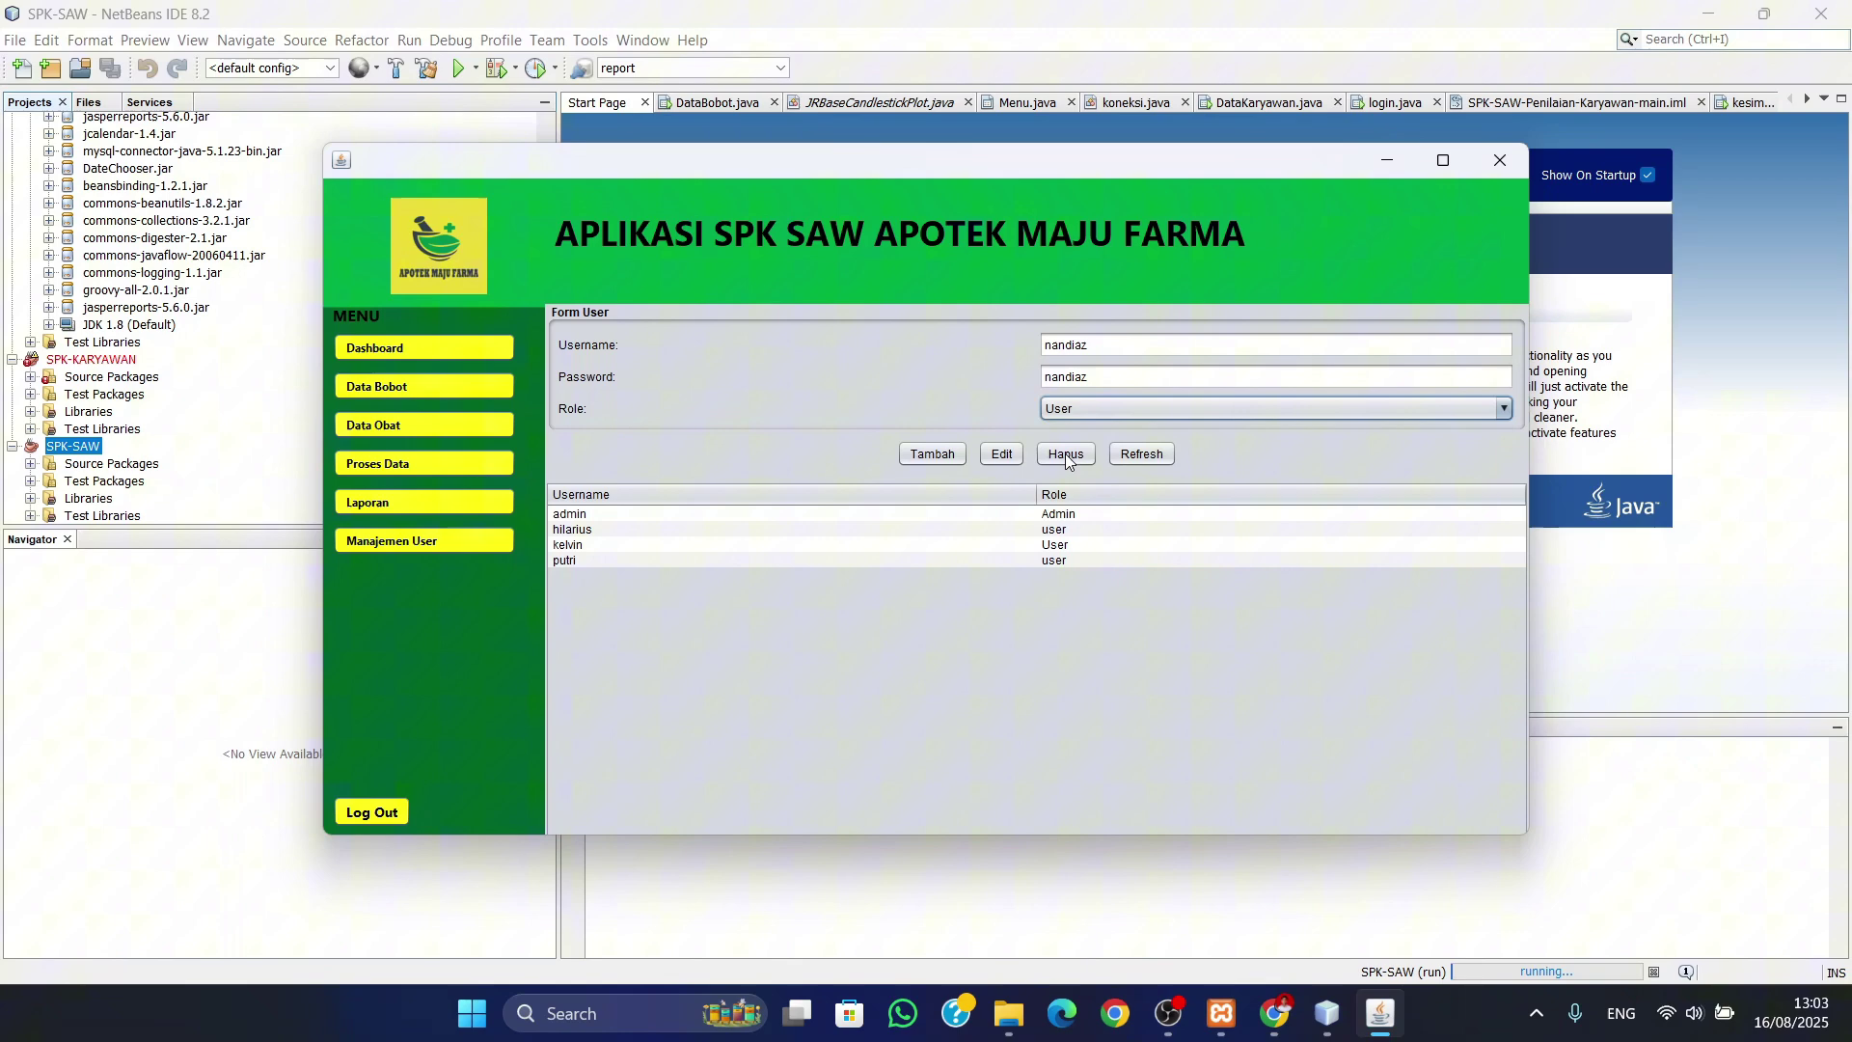
left_click(932, 455)
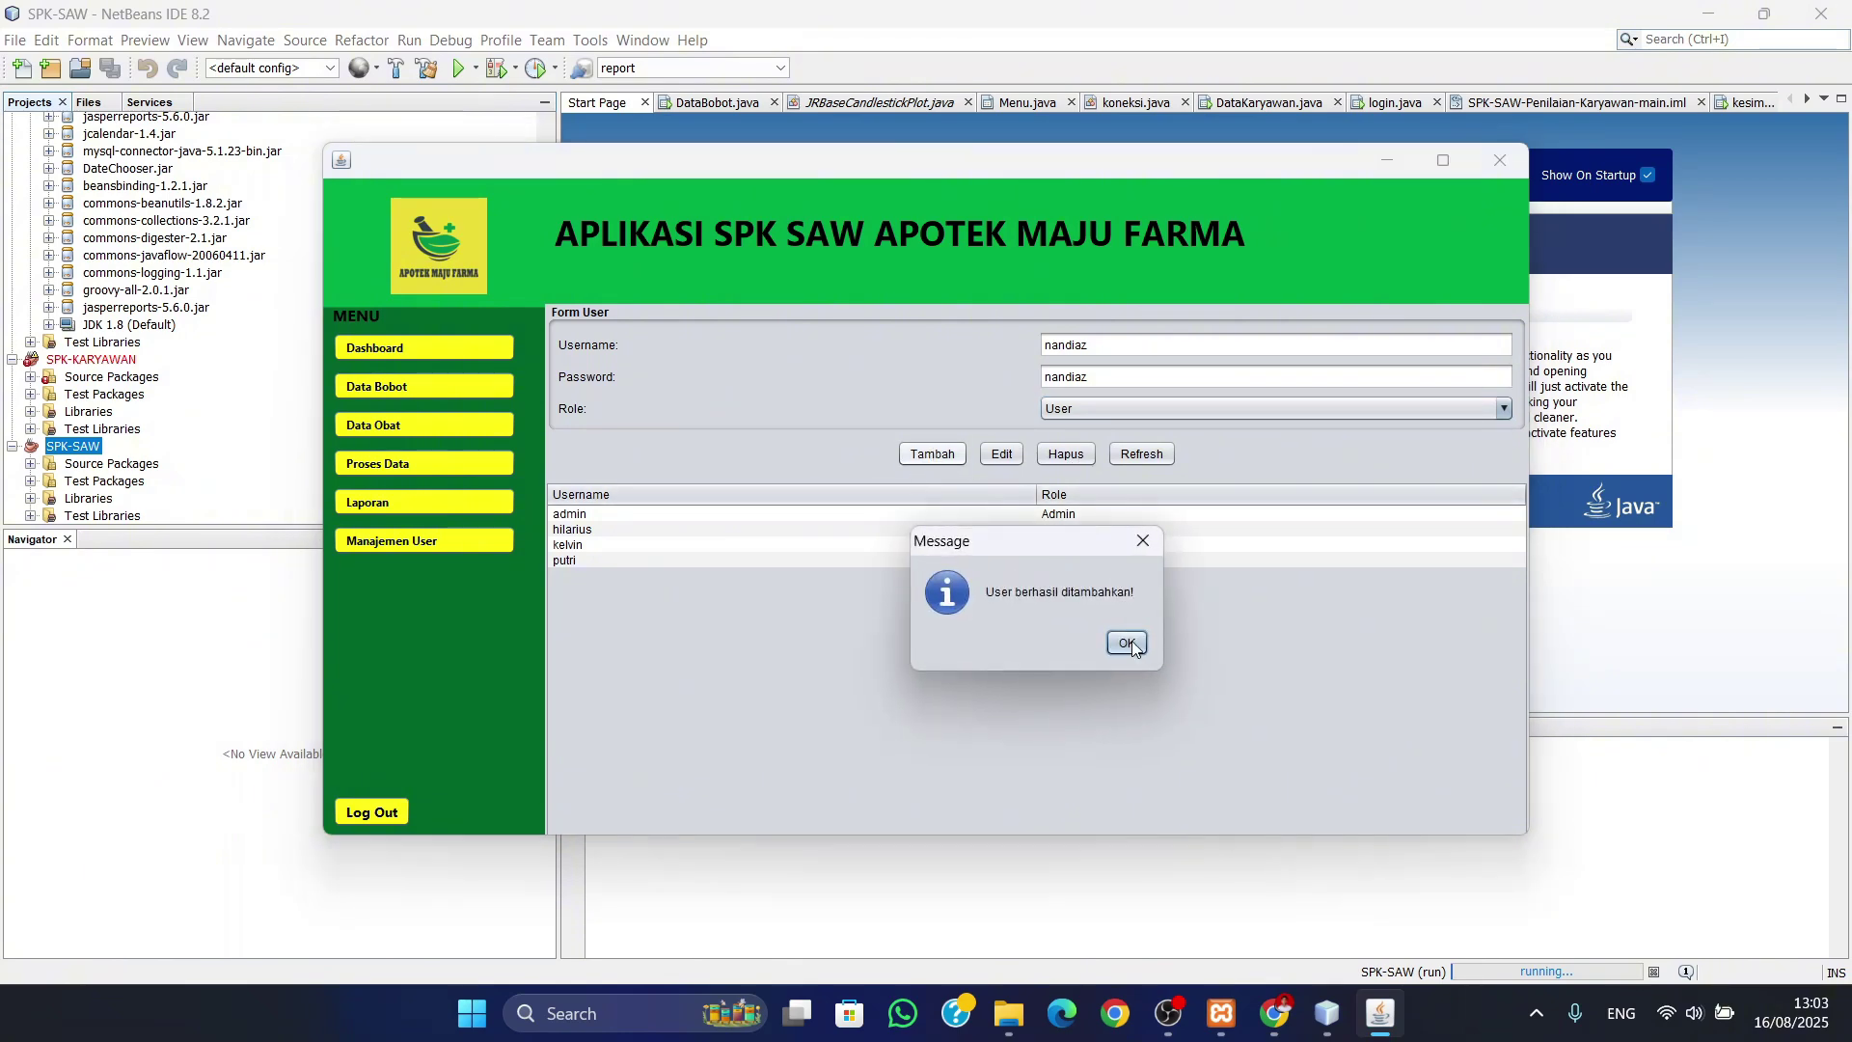
left_click(1126, 643)
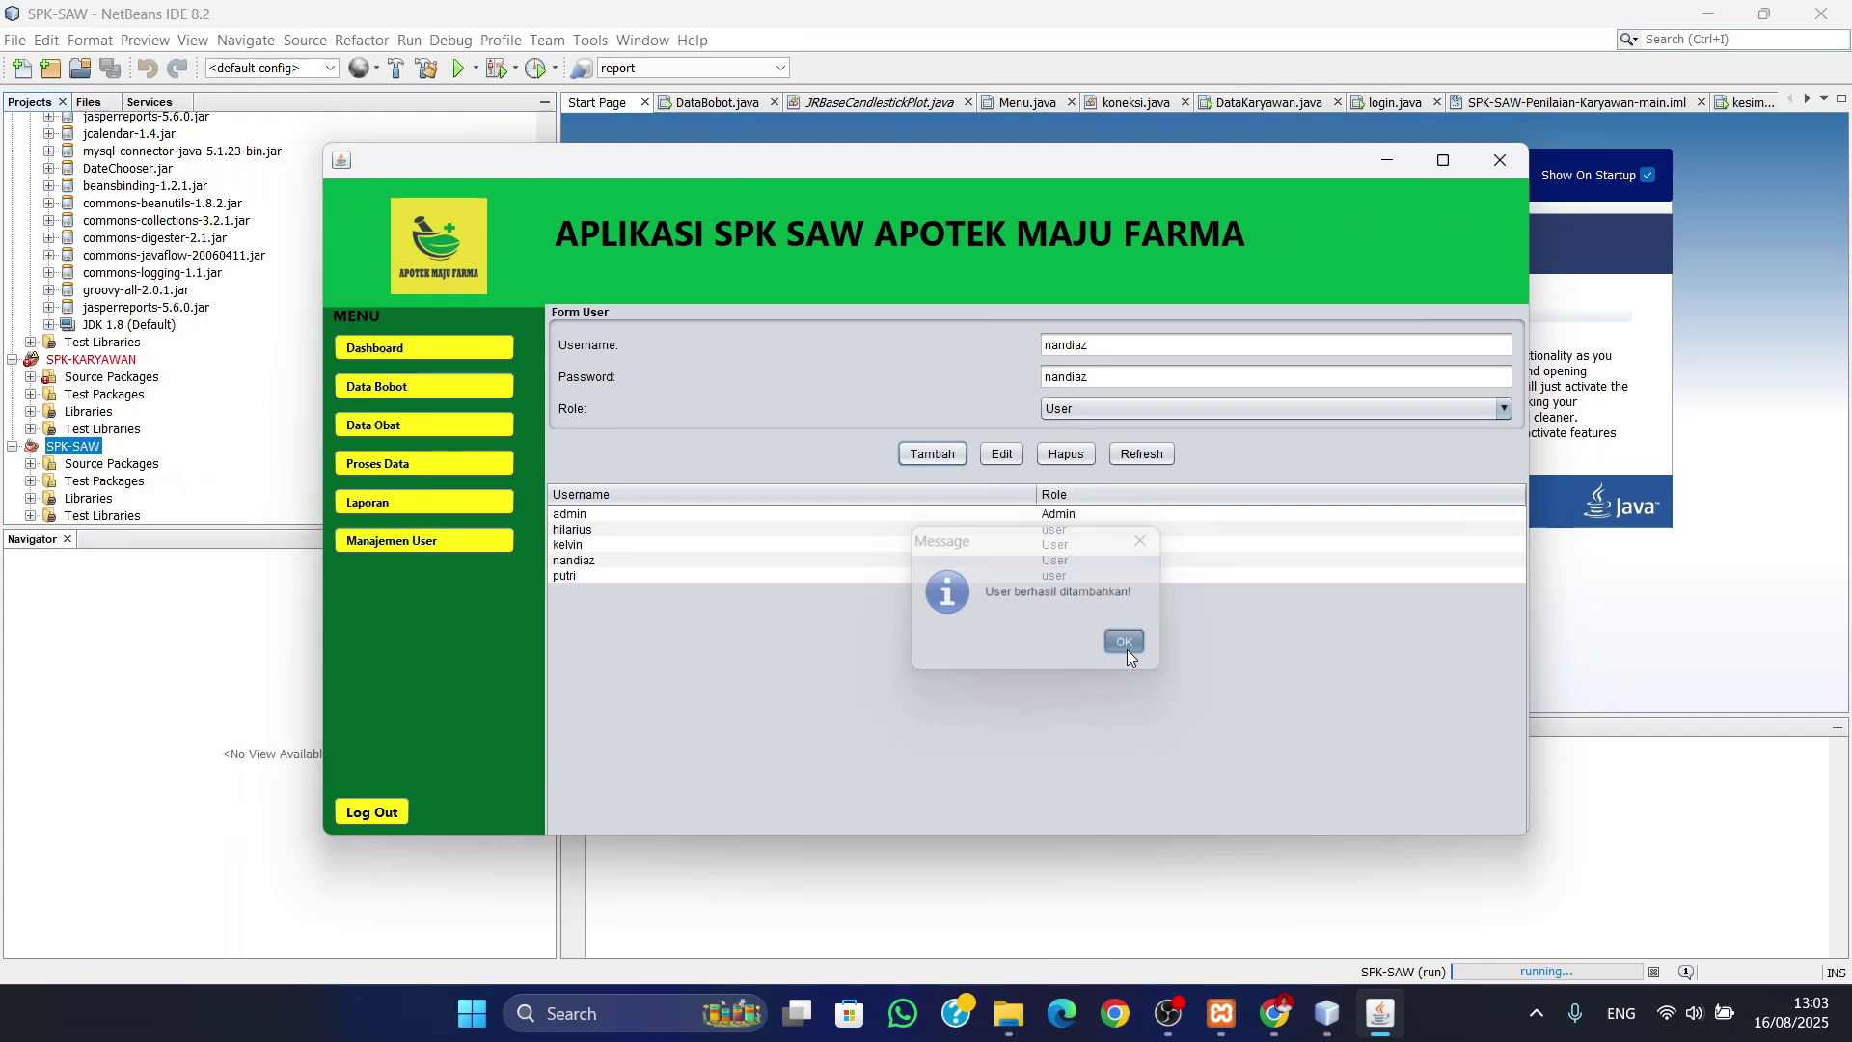
left_click(610, 564)
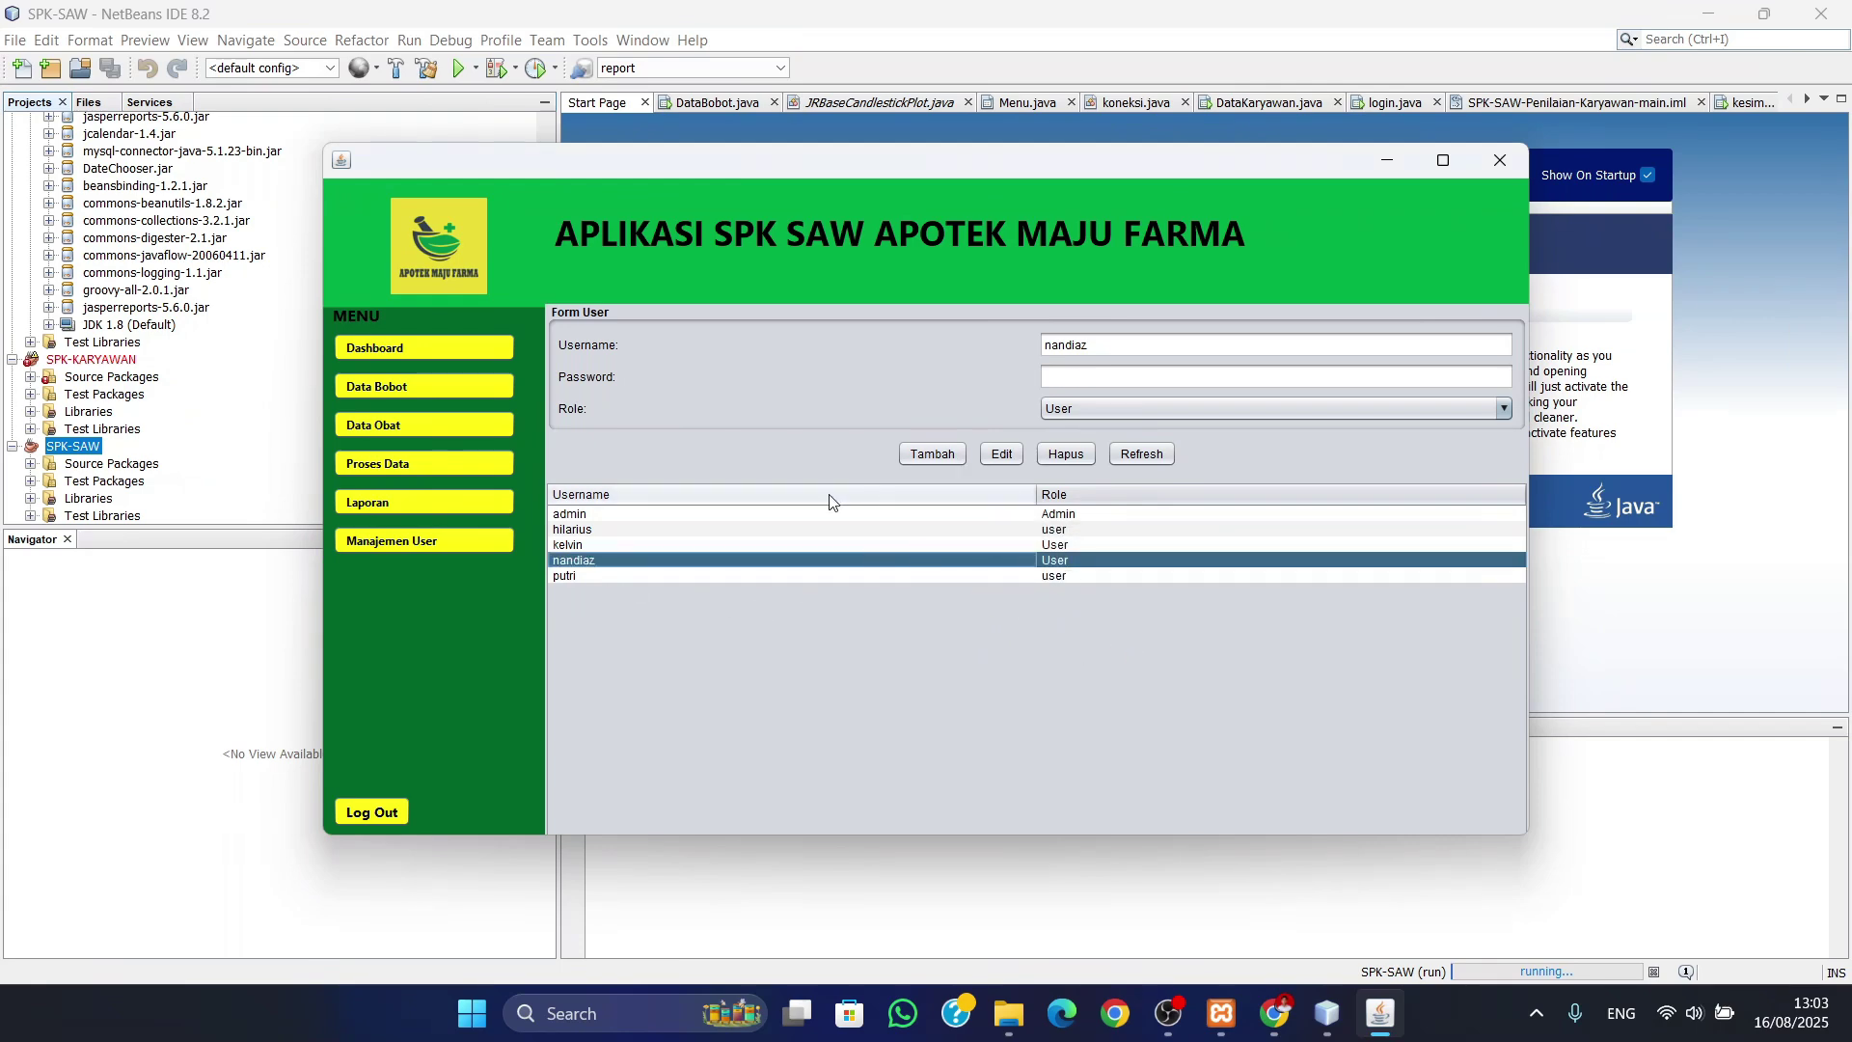
- Close the app, rerun the SPK-SAW project, and log in with the new account's username and password
left_click(1502, 165)
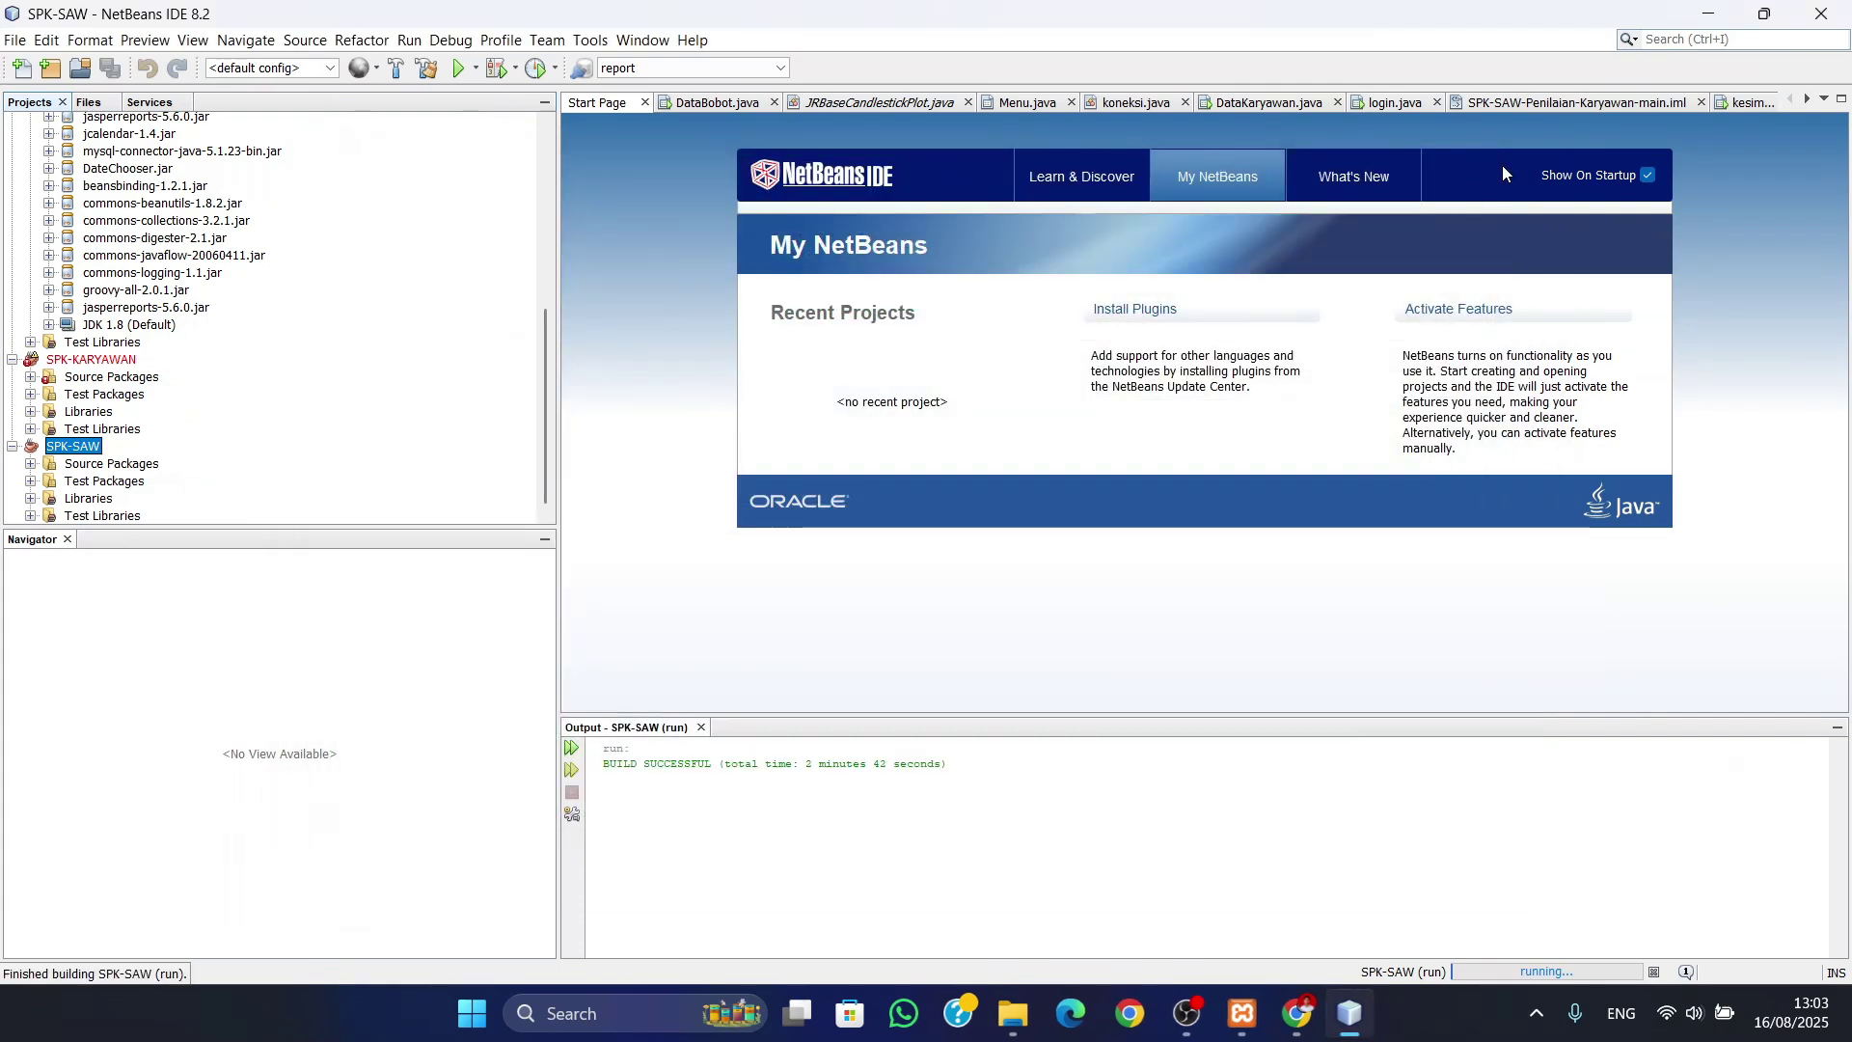
right_click(87, 445)
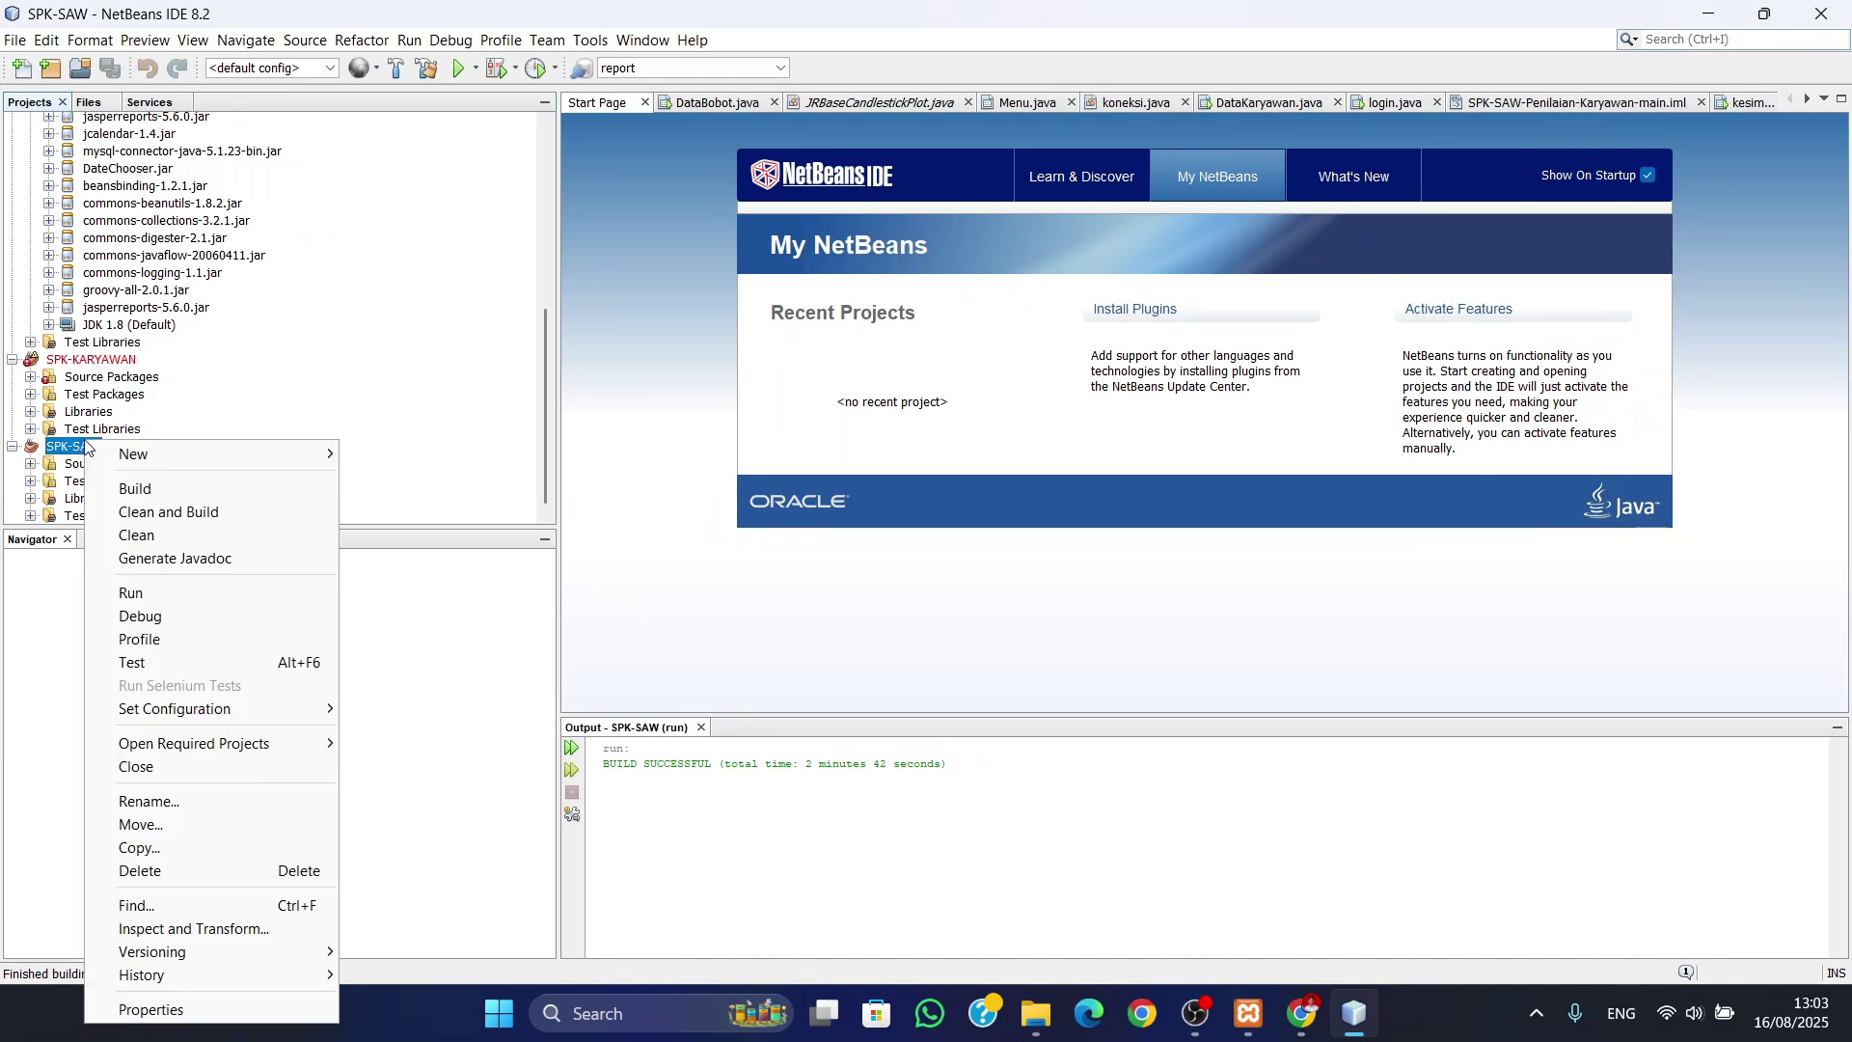
left_click(166, 594)
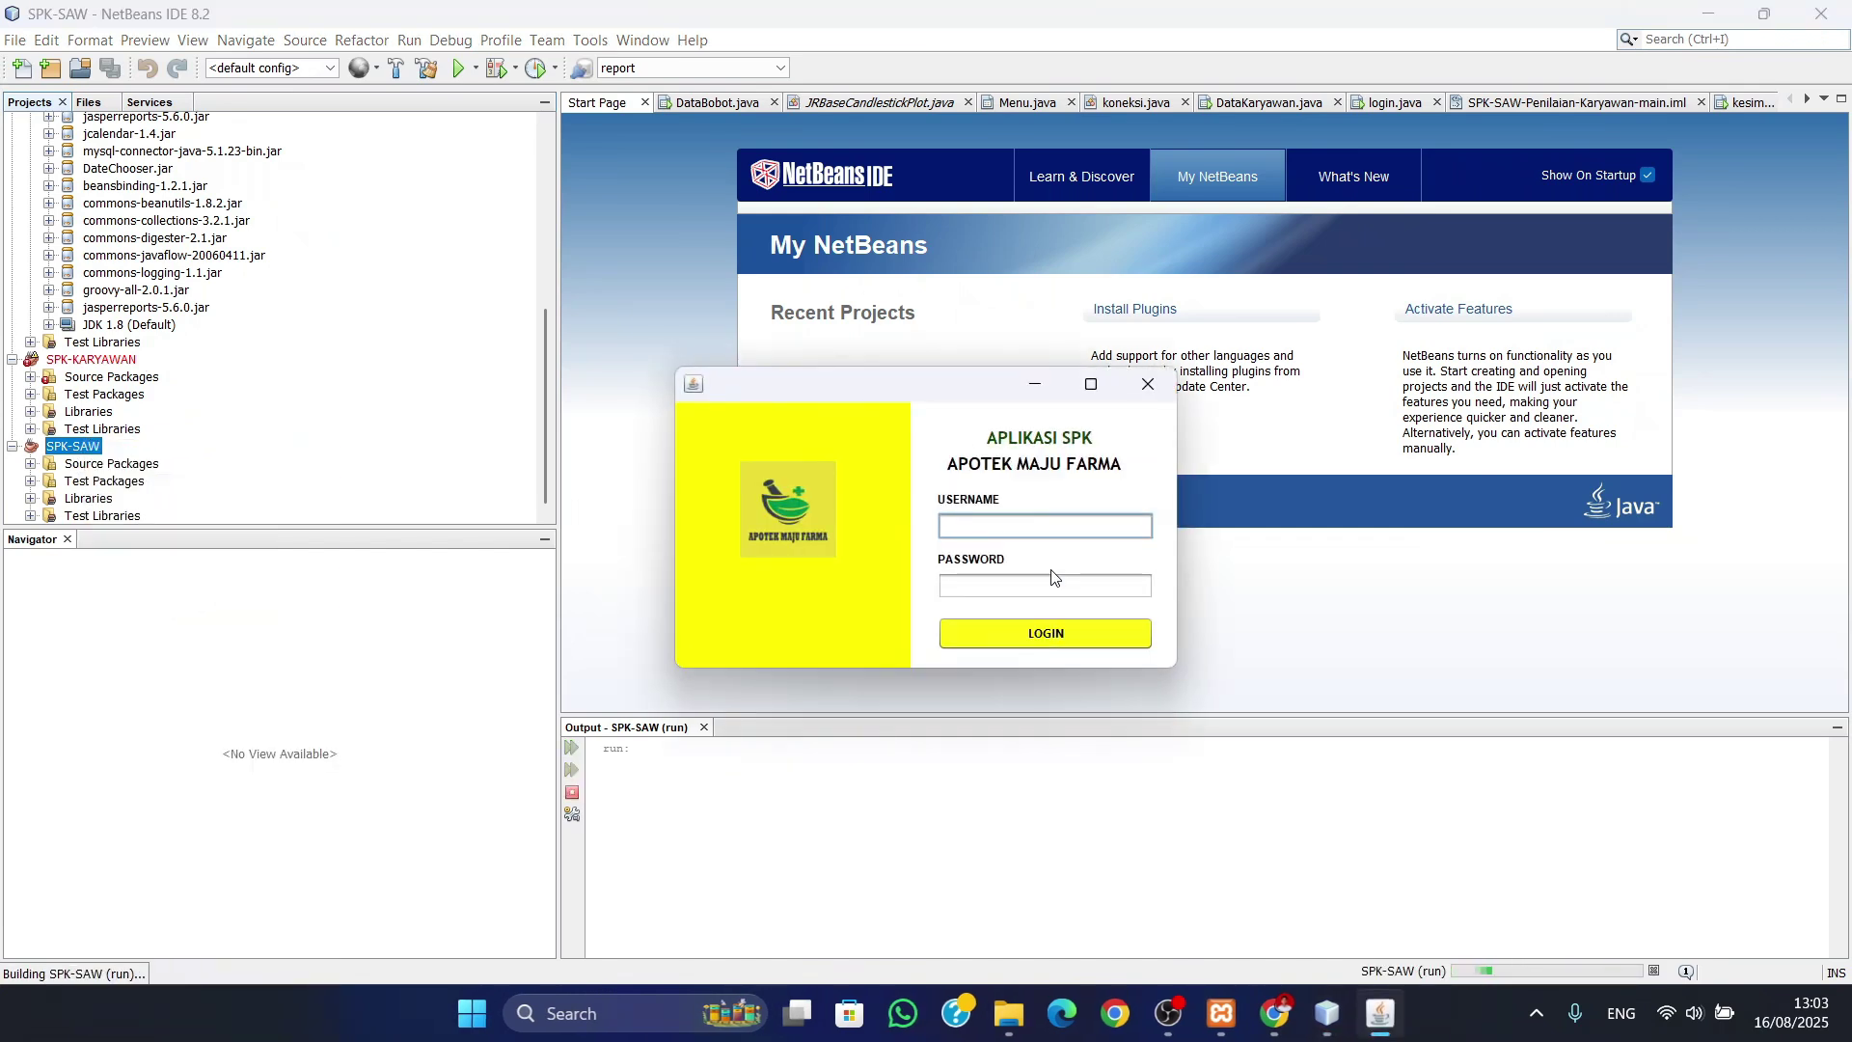
type("nandiaz")
left_click(1052, 585)
type("1234")
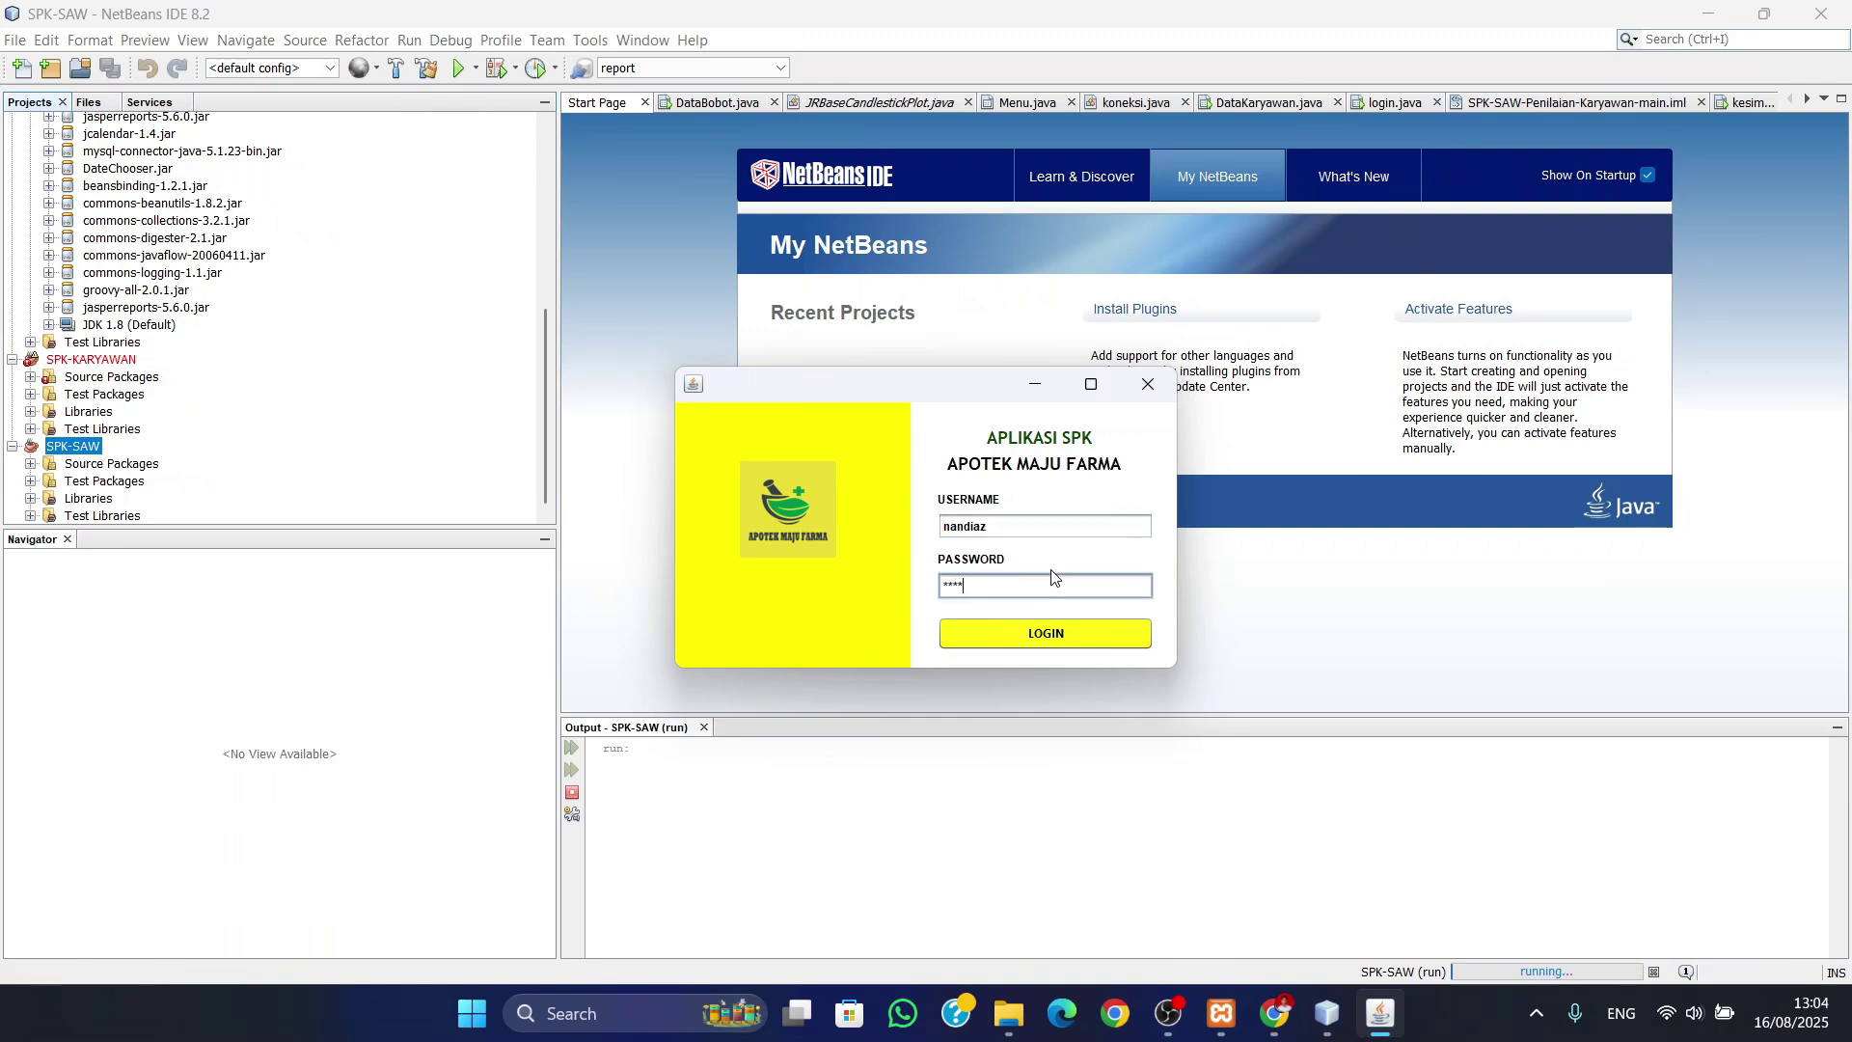
key("Return")
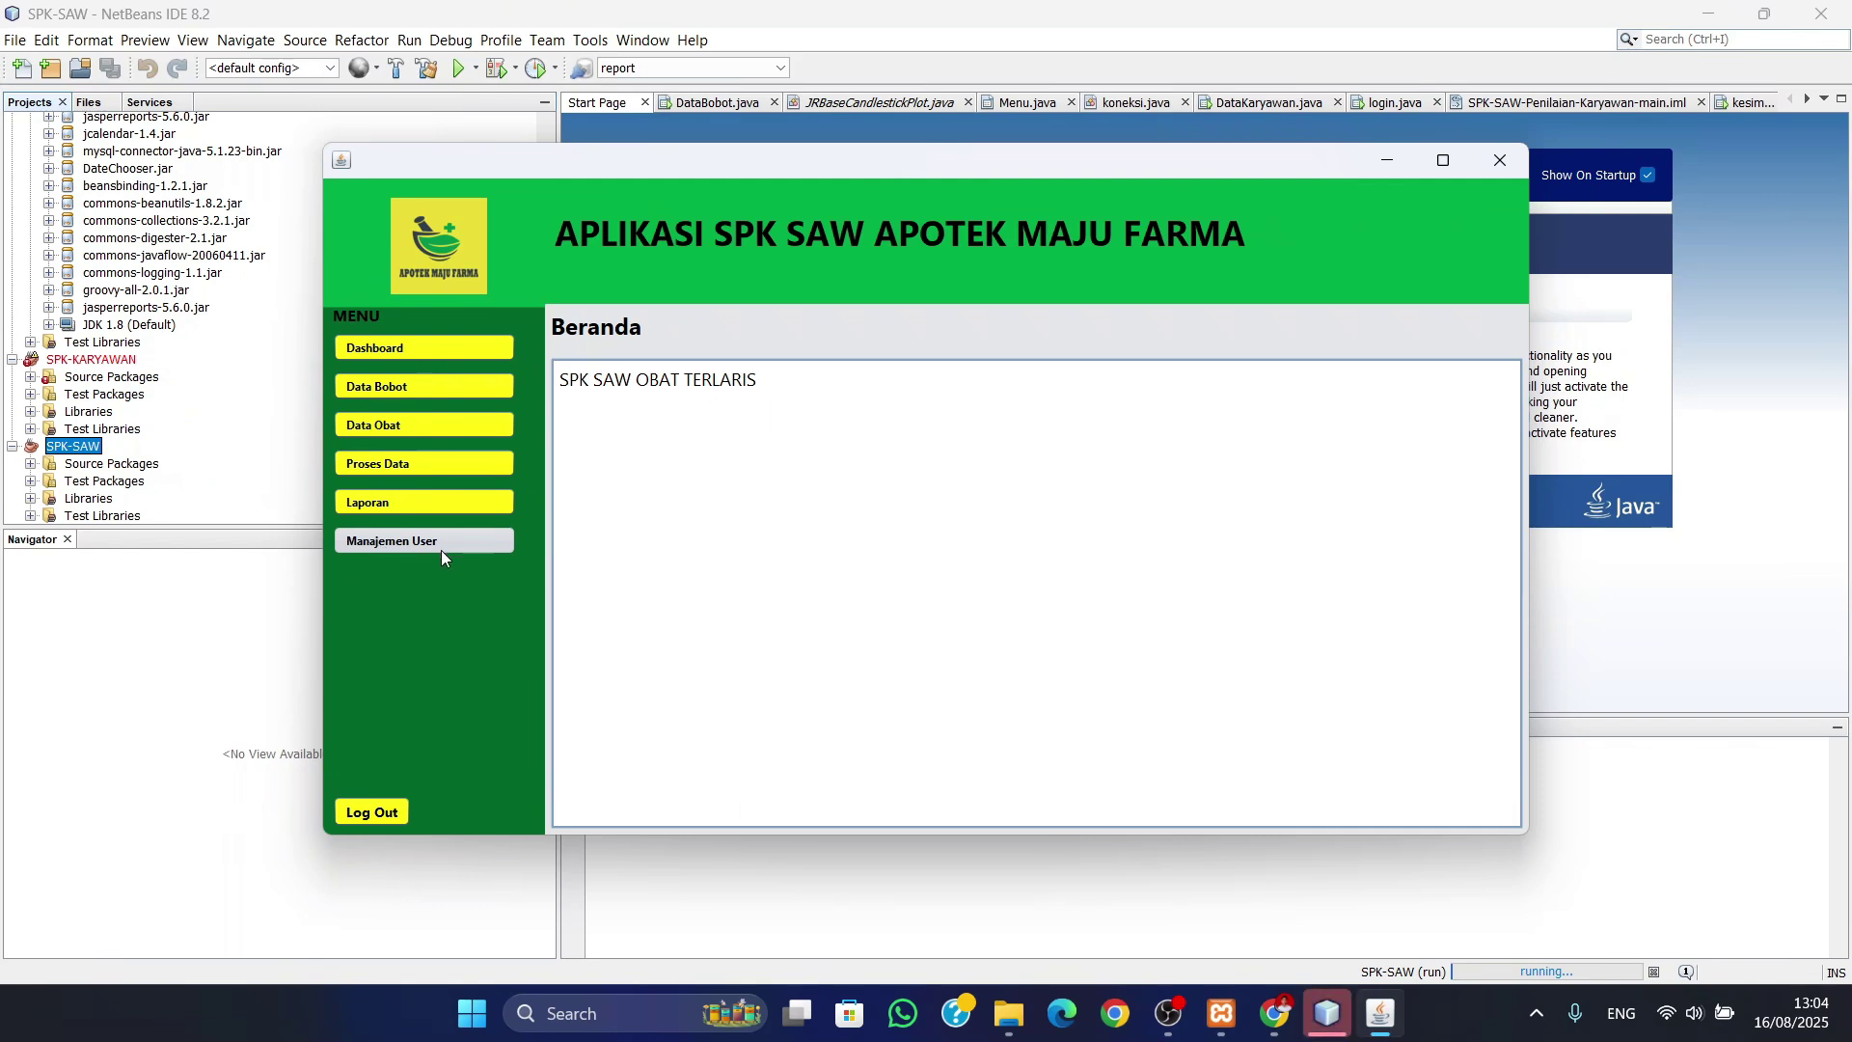
- Browse the data processing, drug data and criteria weights pages, ending on the reports page
left_click(430, 503)
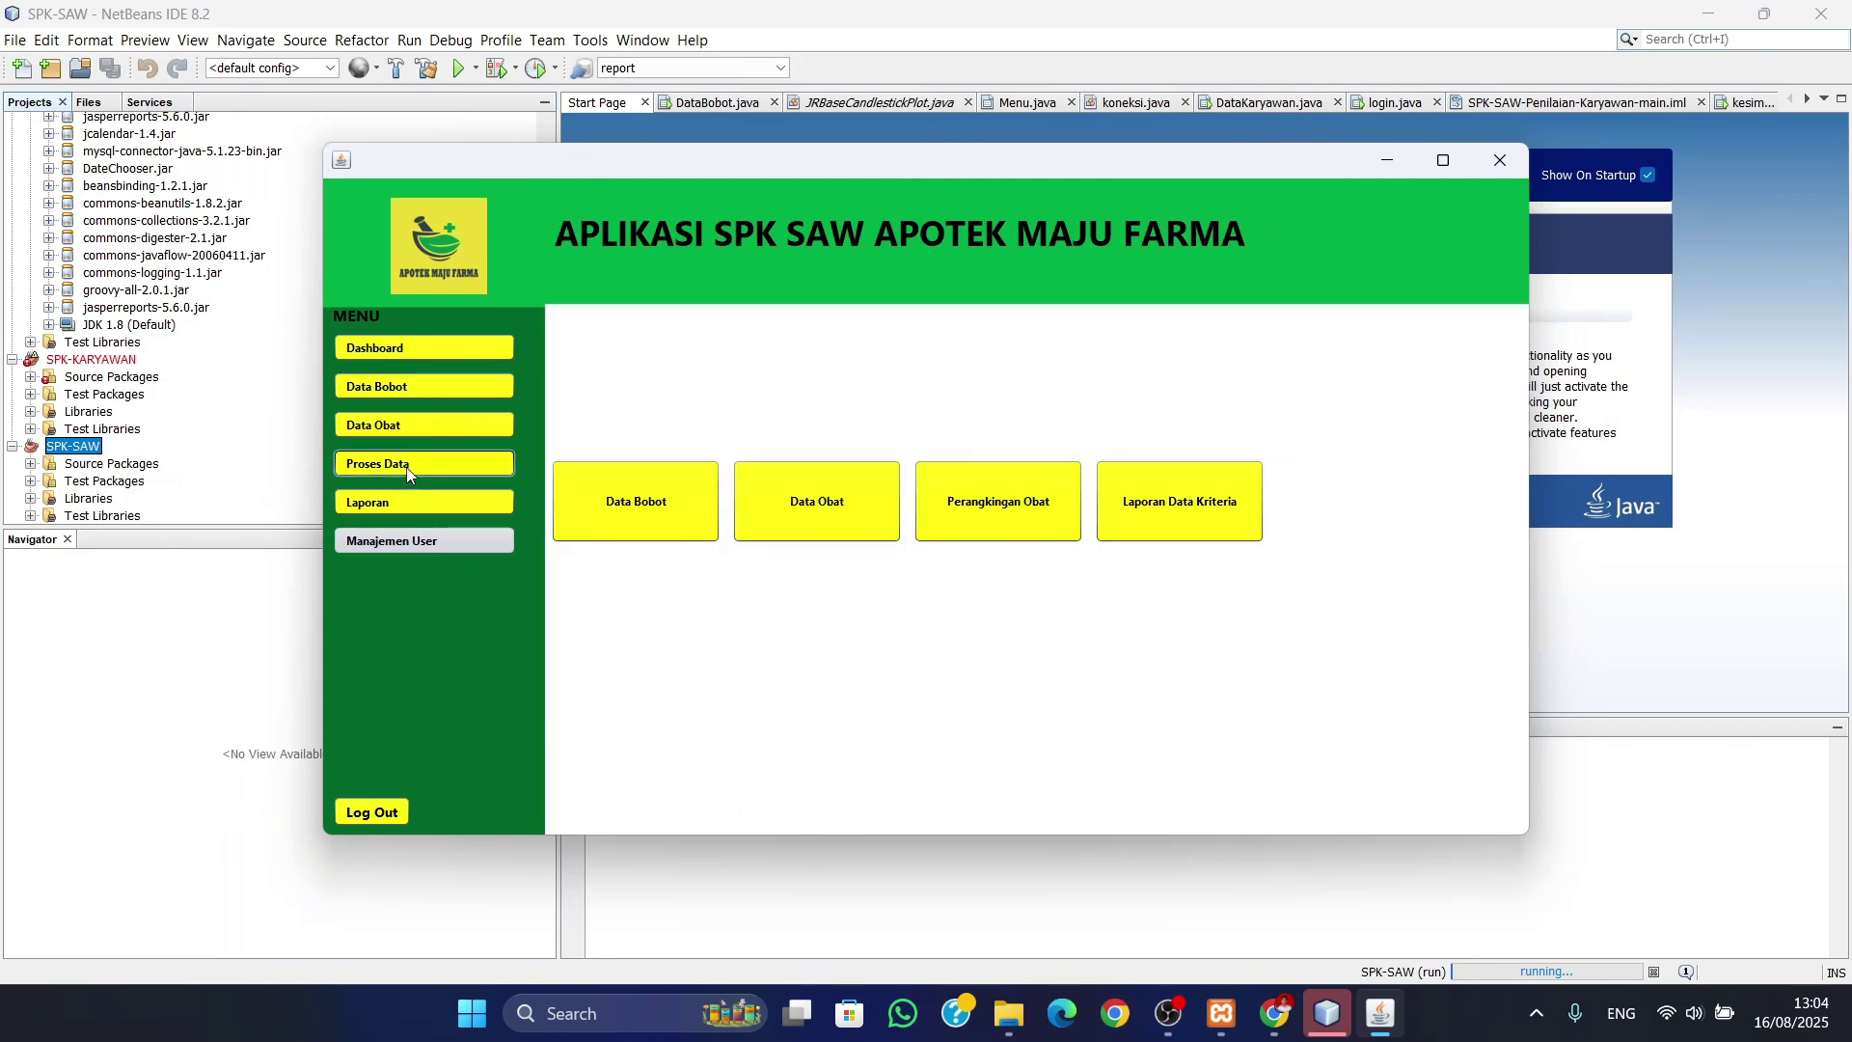
left_click(425, 464)
left_click(415, 427)
left_click(421, 388)
left_click(419, 425)
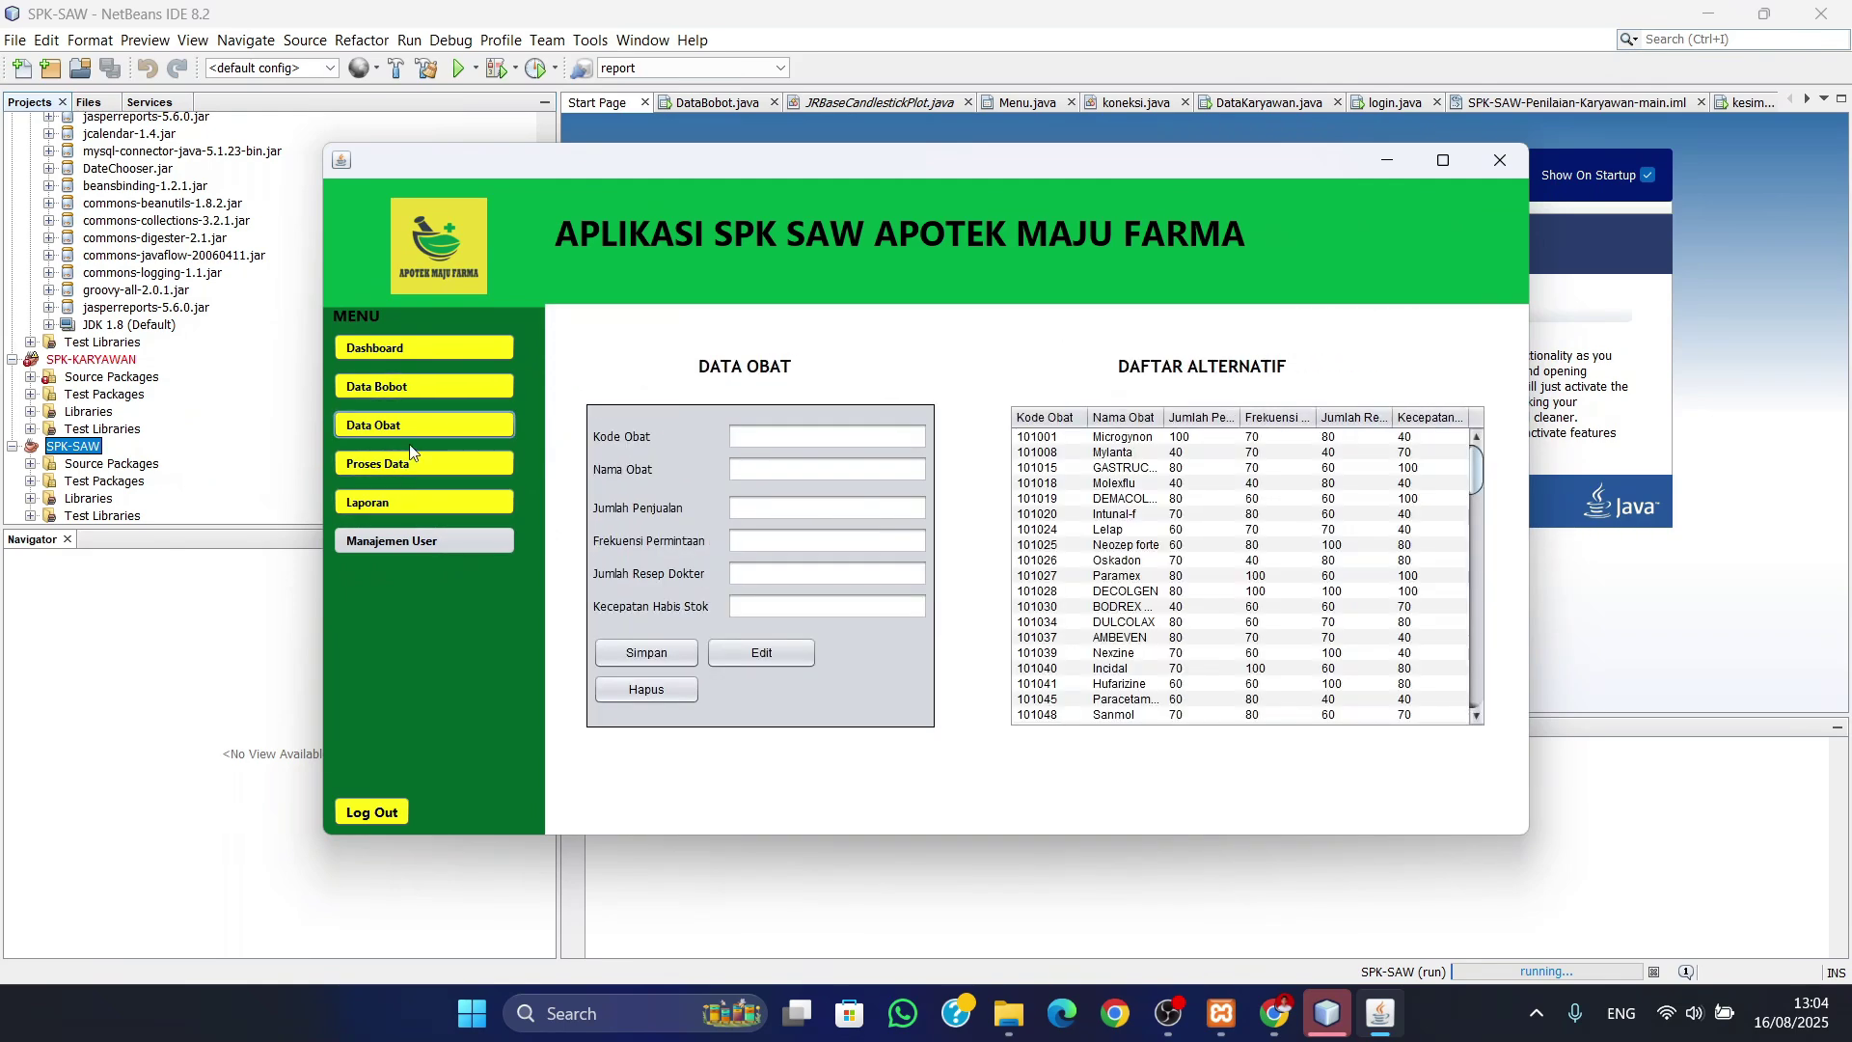
left_click(410, 464)
left_click(400, 502)
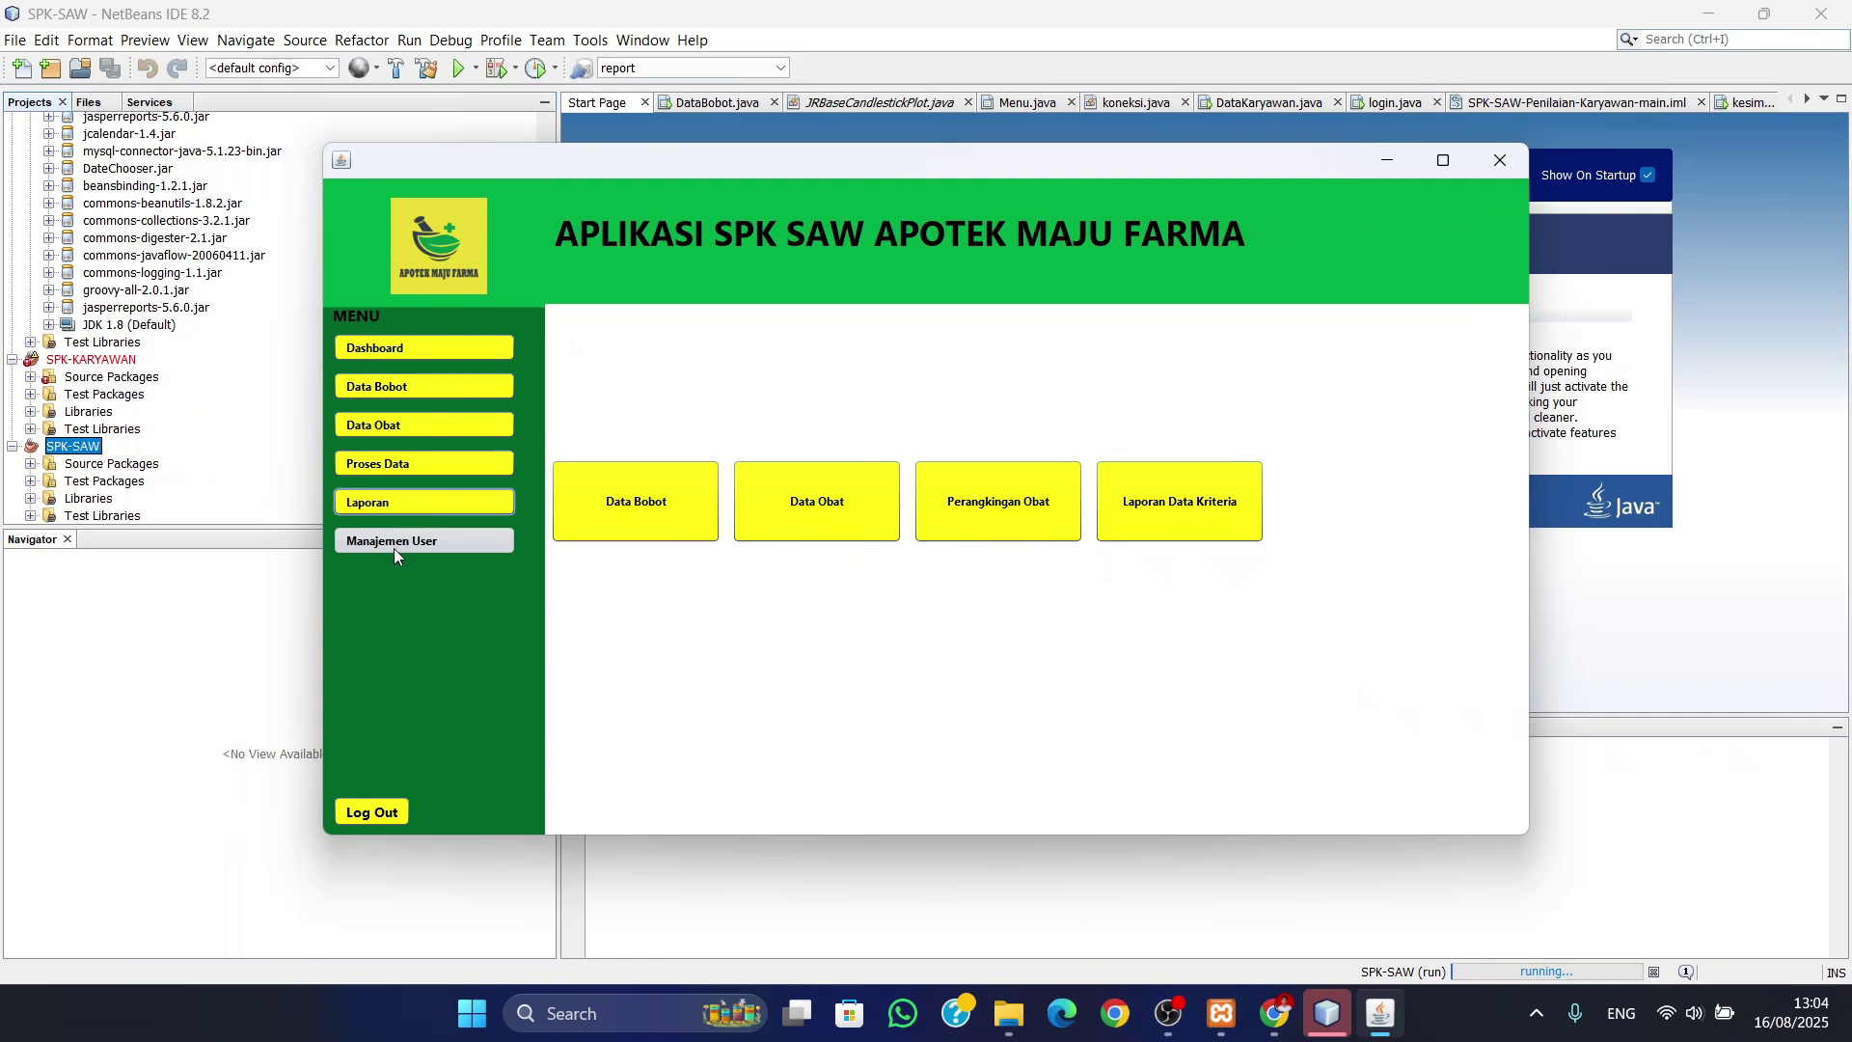